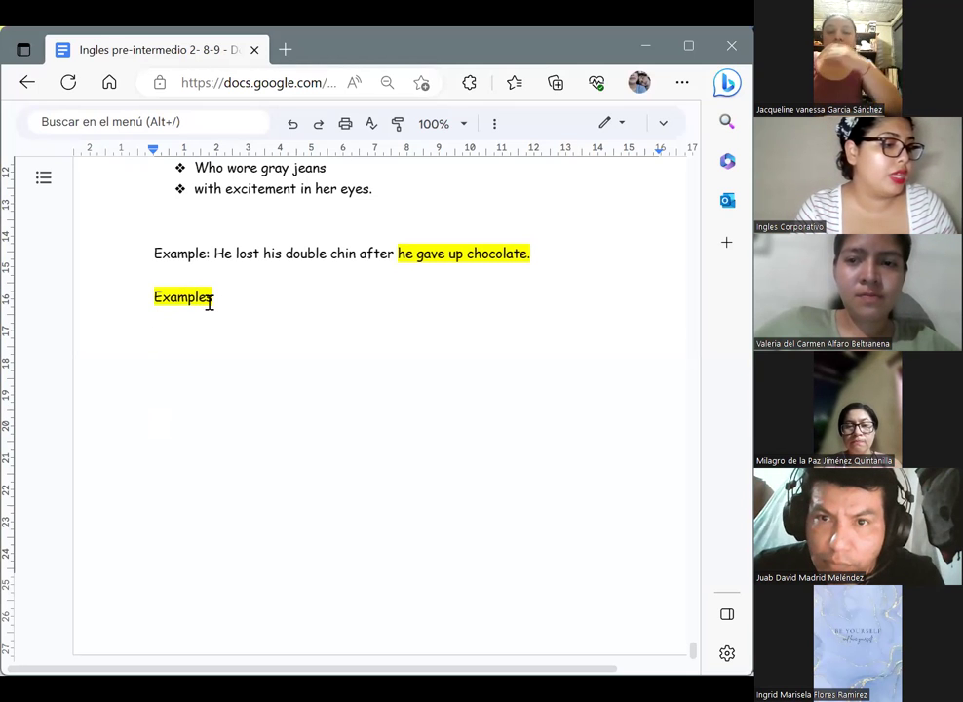
Step: Check the highlight colours, then place the caret on the empty line below 'Examples'
click(495, 125)
click(398, 161)
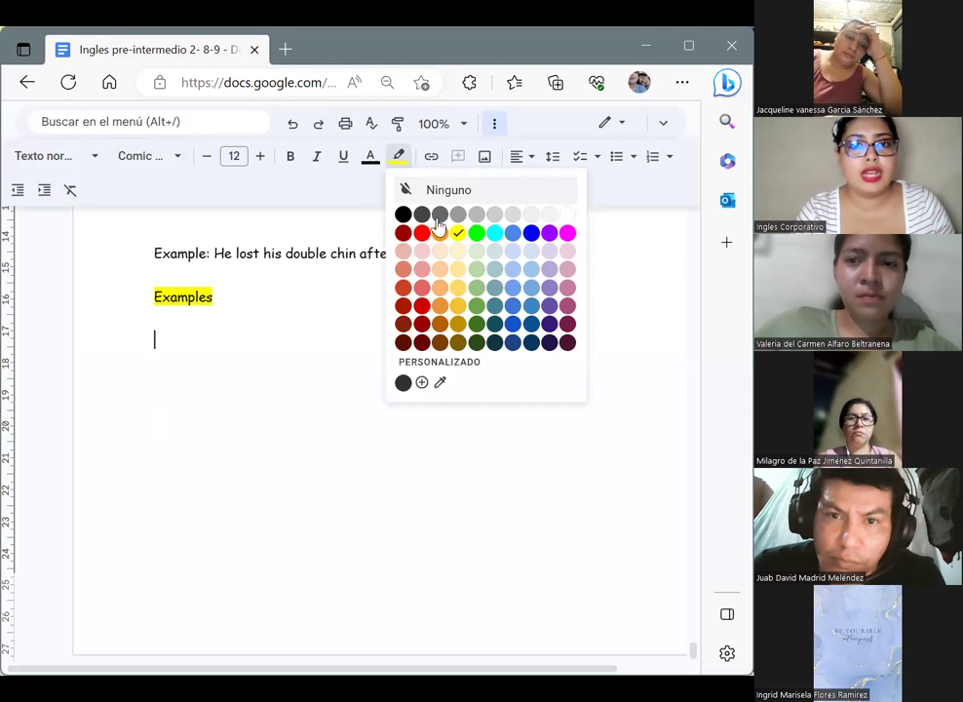
click(268, 355)
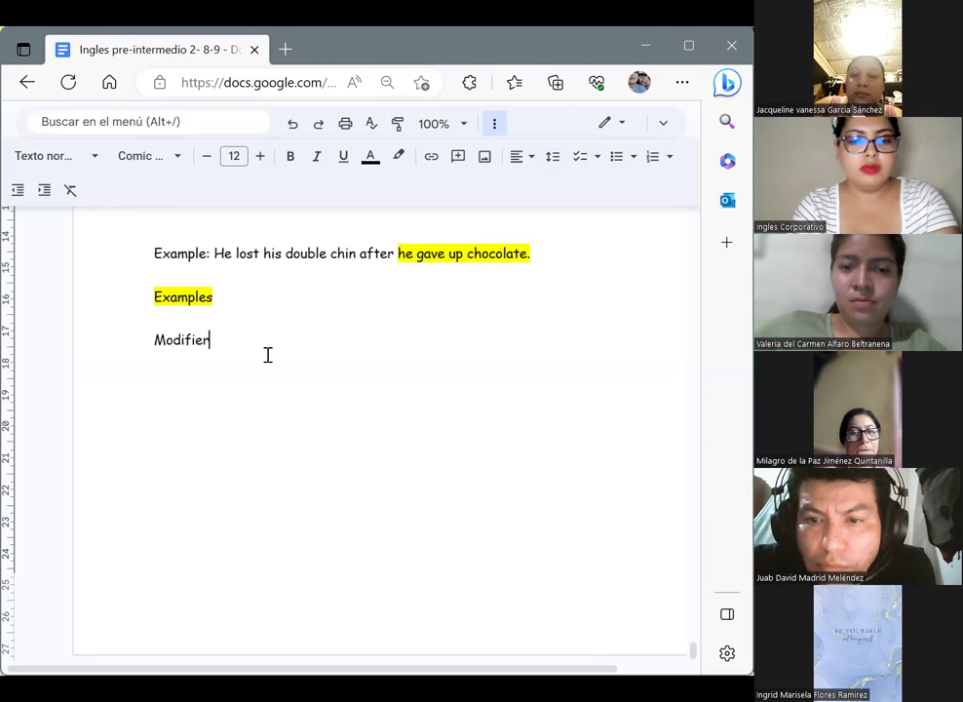
Step: Type heading 'Modifier phrase' and numbered item 1, 'We waited until the last minute to mention our concerns.'
text( phrase)
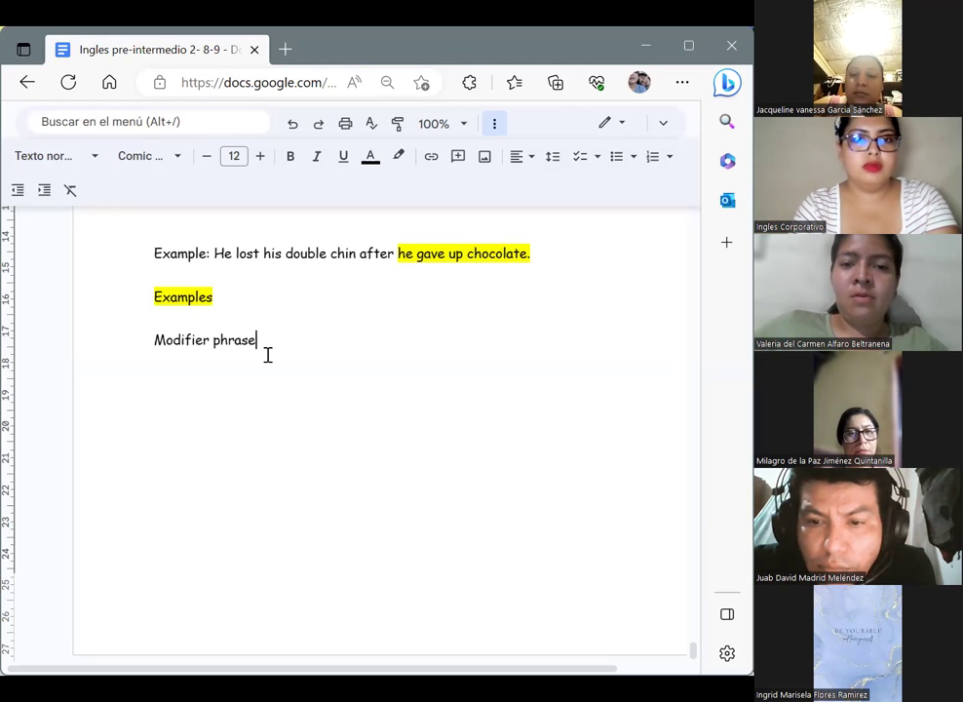
key(Return)
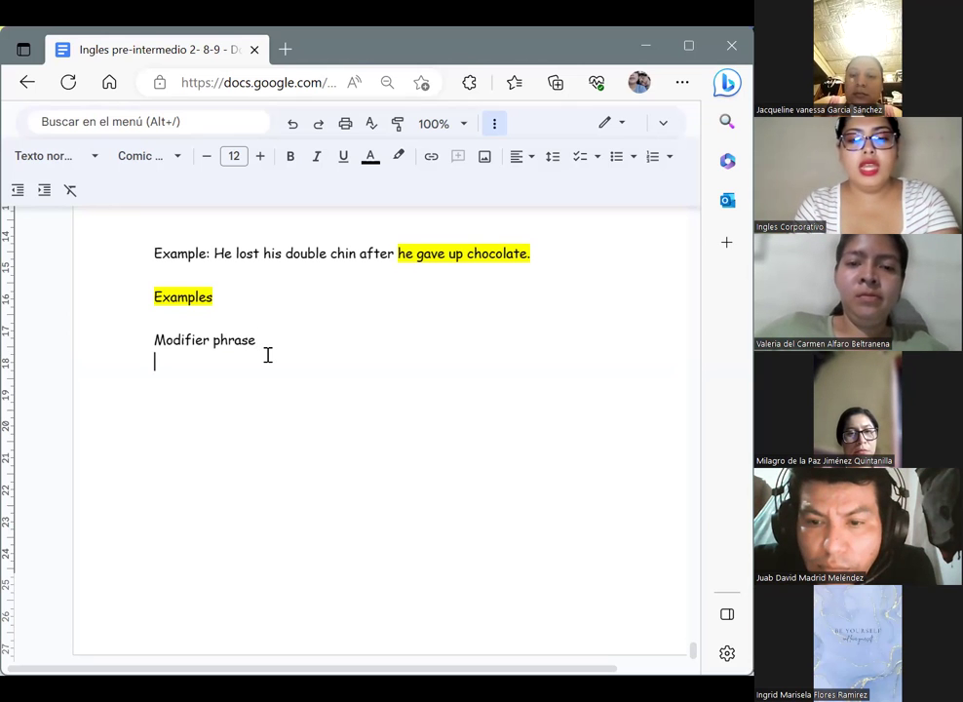
text(.)
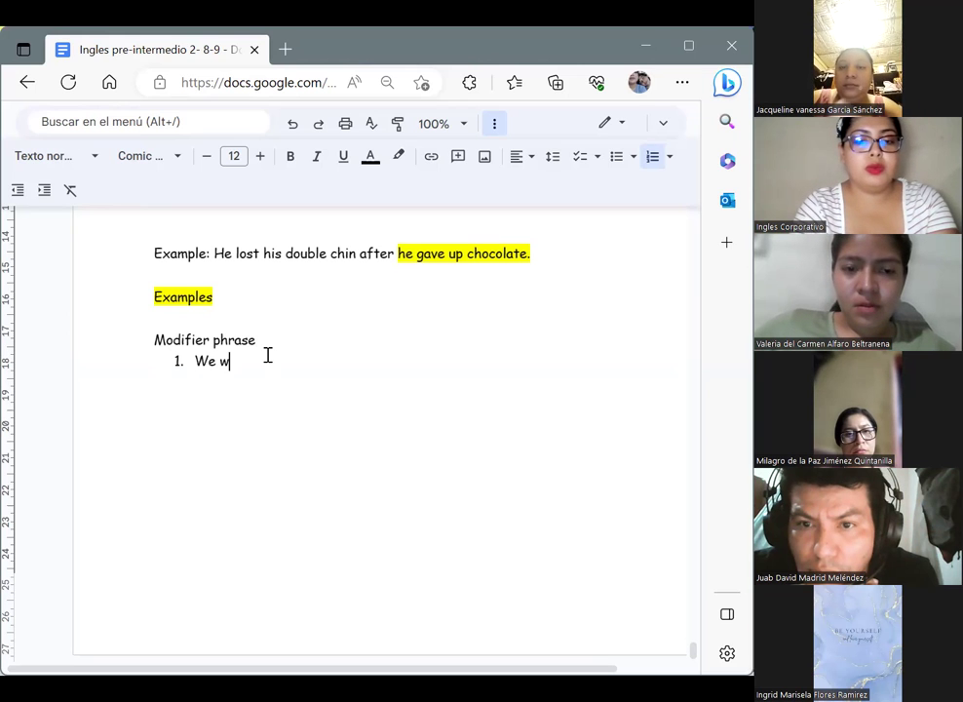
text(ed )
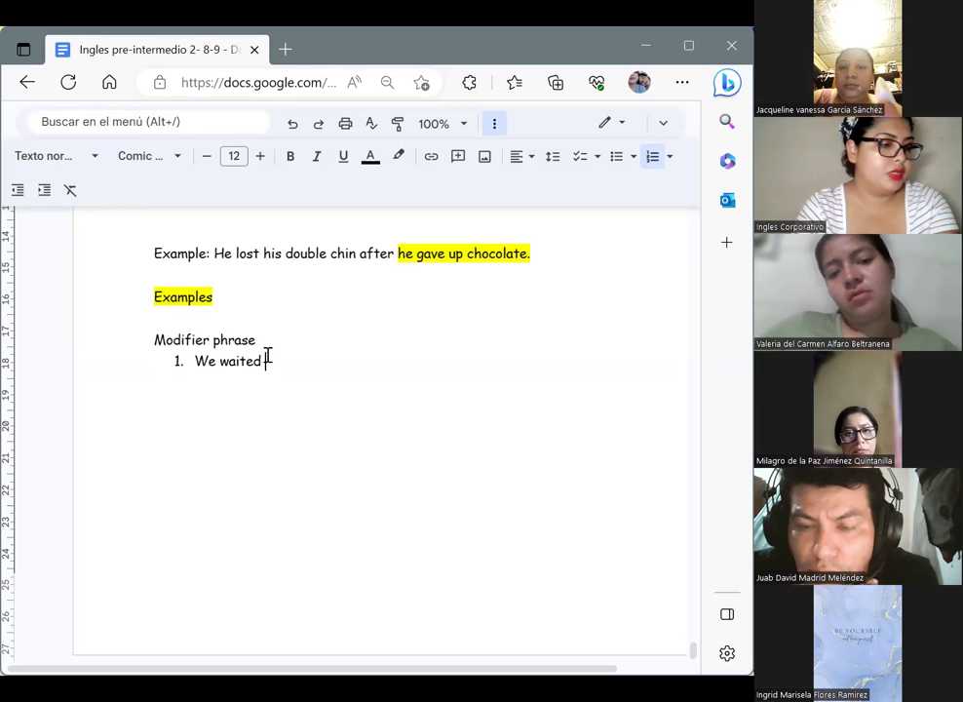
text(until )
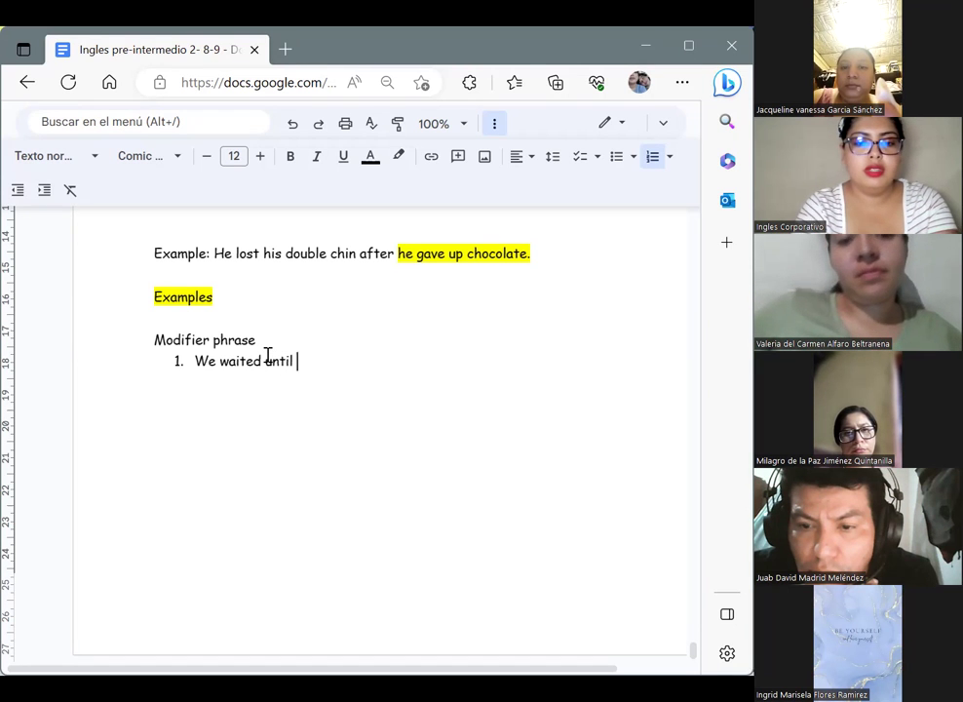
text(the last )
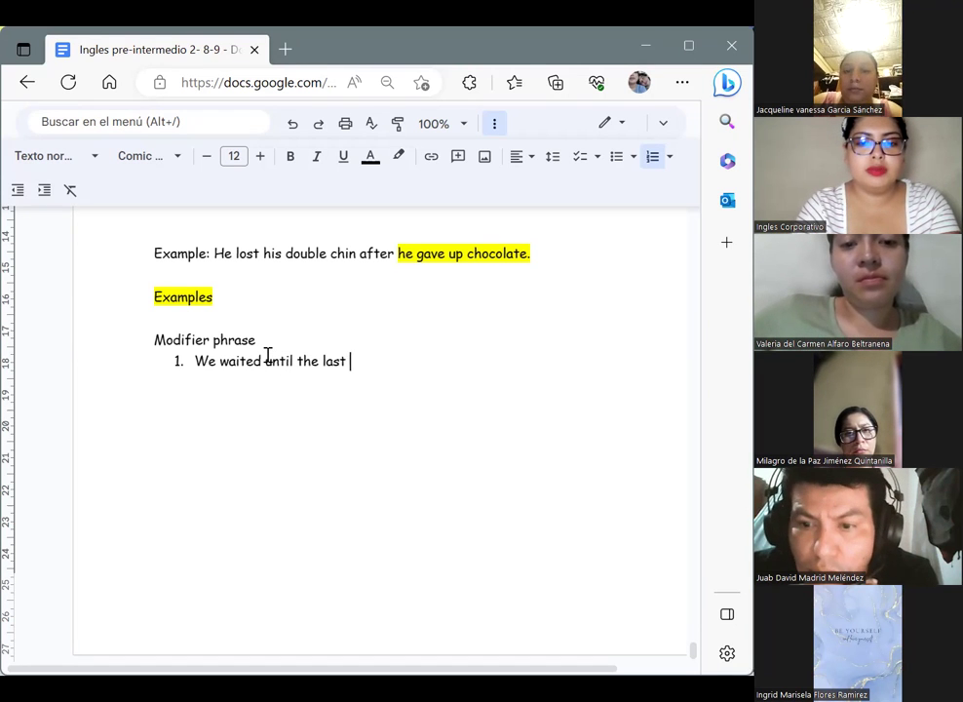
text(minute to mention ou)
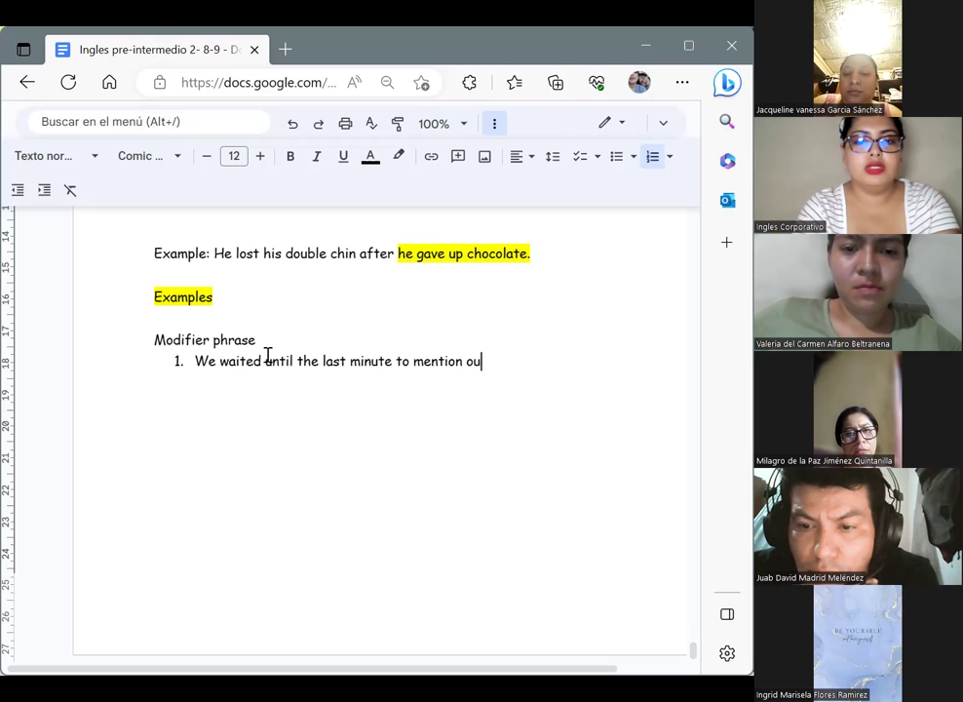
text(r concerns)
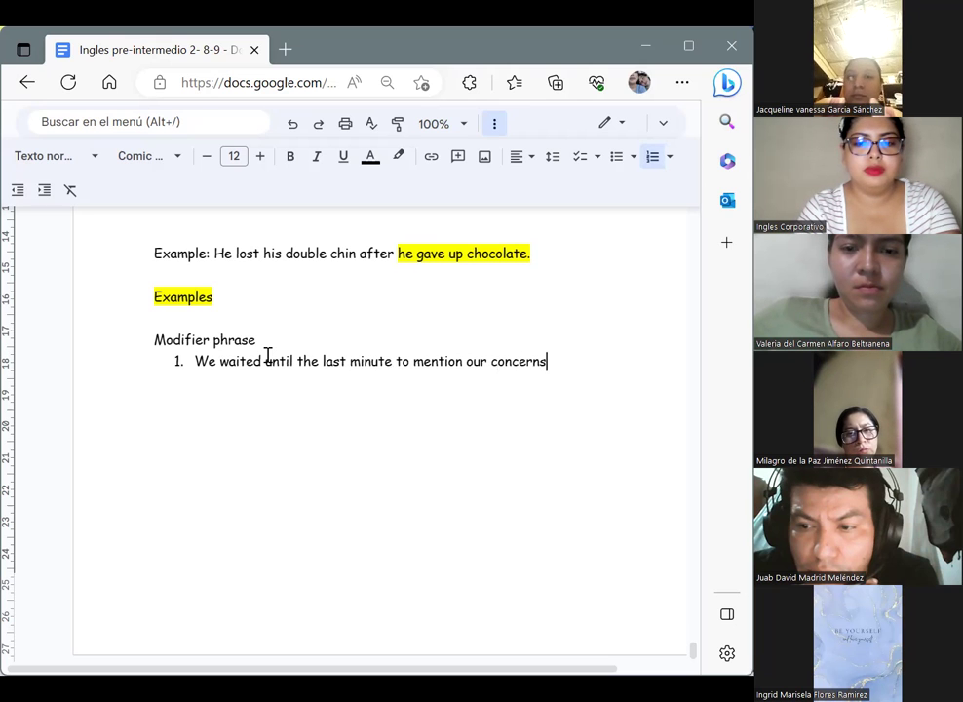
text(.)
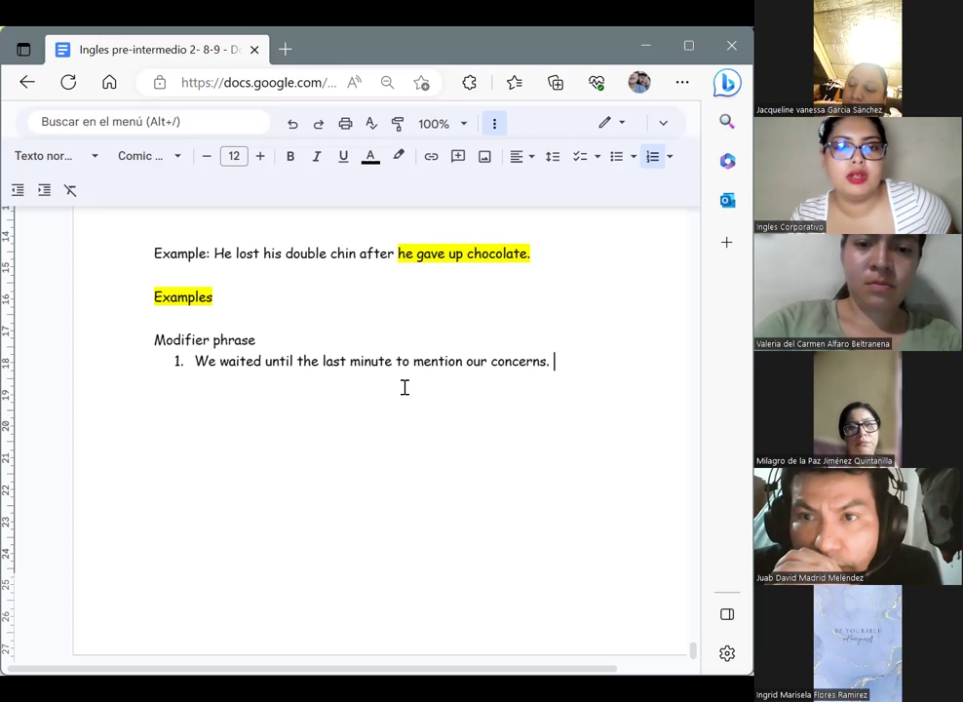
Step: Move 'until the last minute' out of example 1 into item 2, adding a full stop
drag(266, 364, 393, 367)
key(ctrl+c)
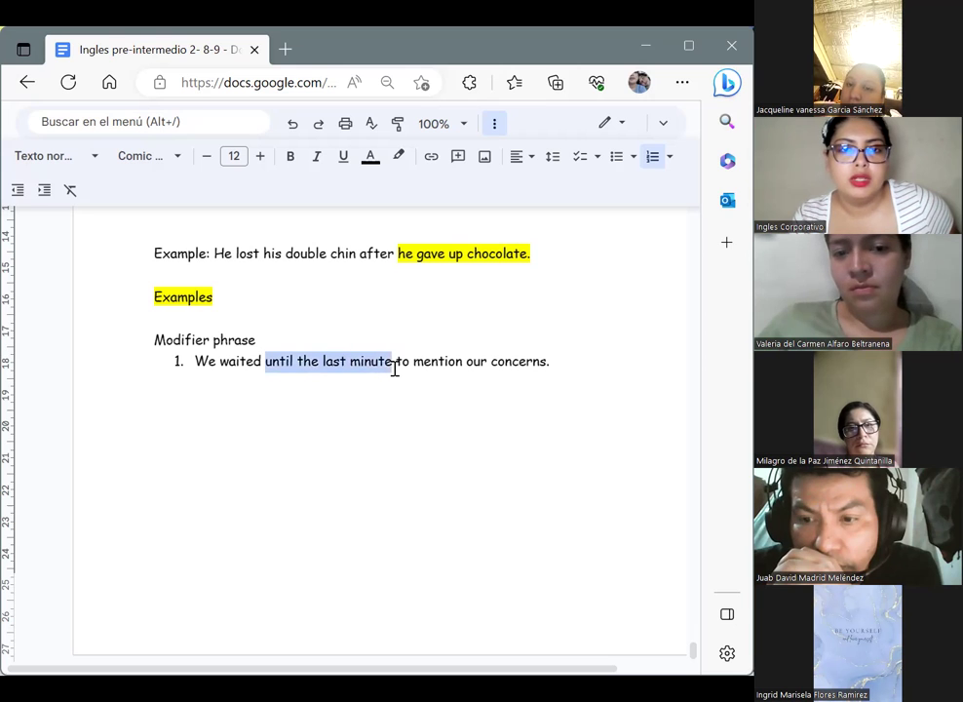
key(BackSpace)
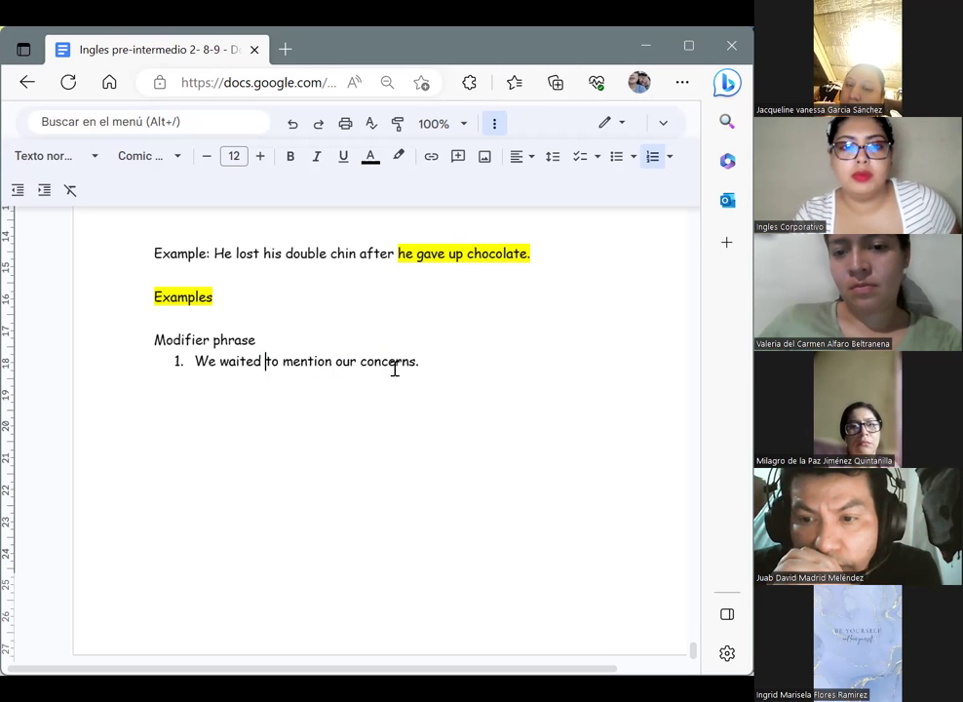
click(504, 405)
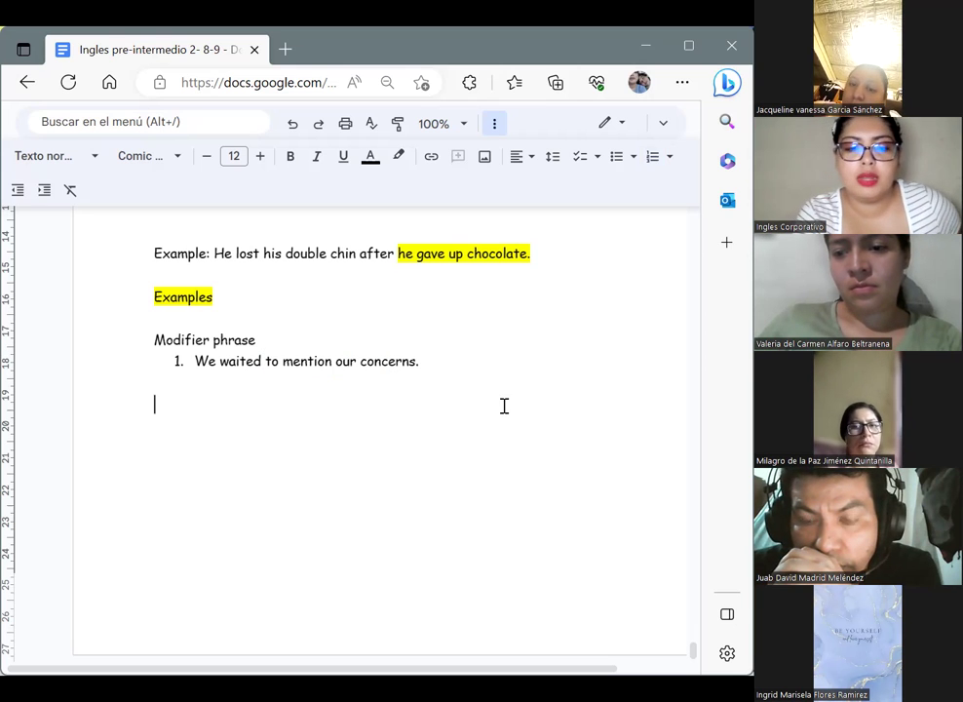
key(ctrl+v)
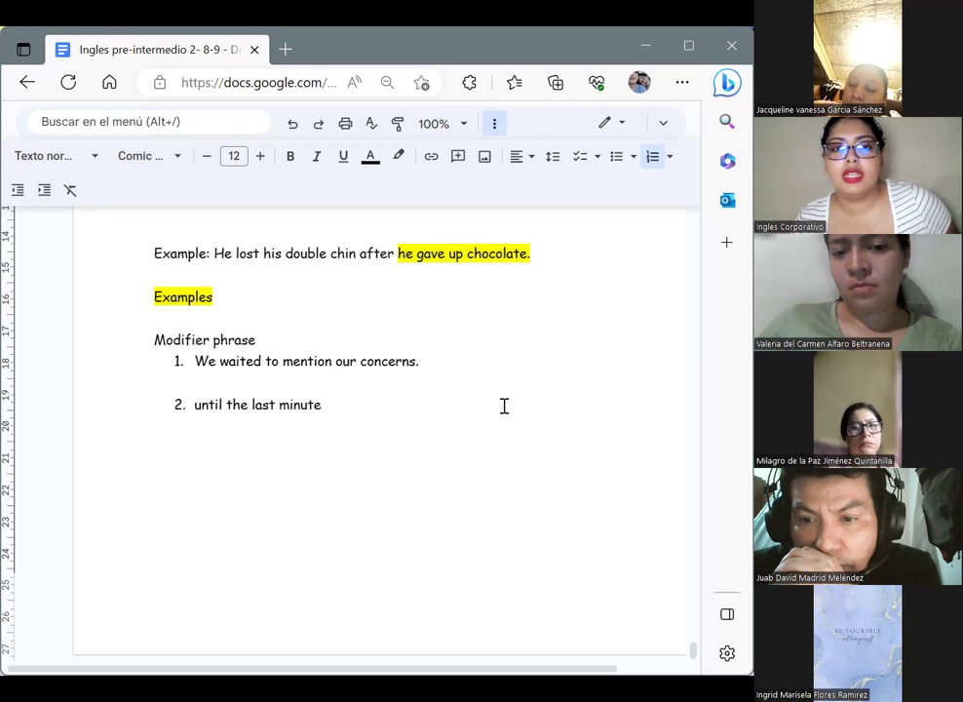
text(.)
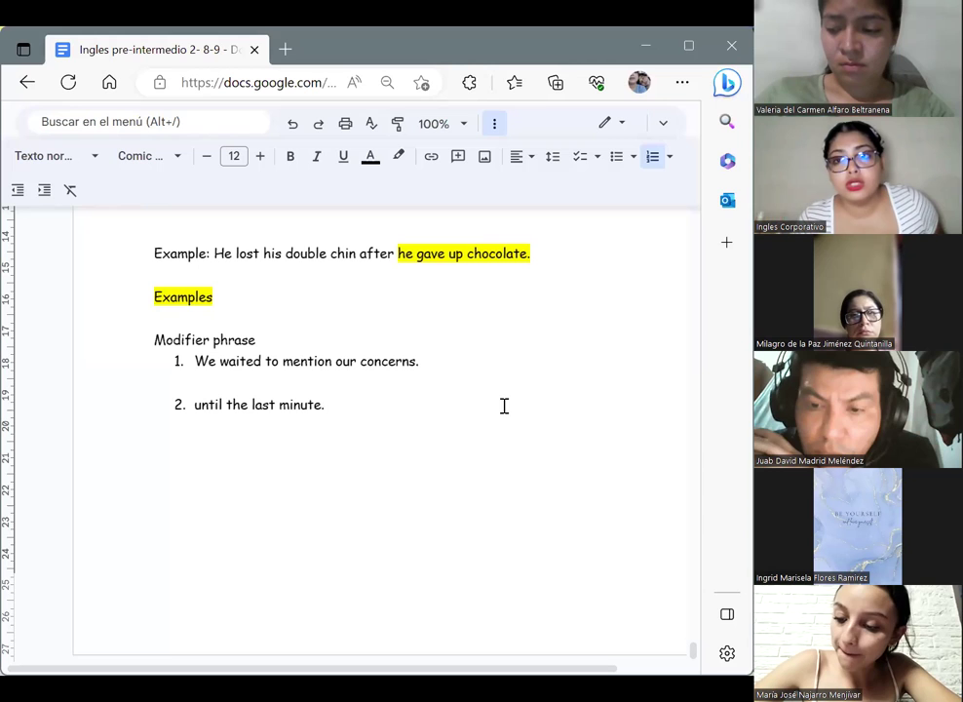
Step: Remove item 2 and restore 'until the last minute' into example 1
key(BackSpace)
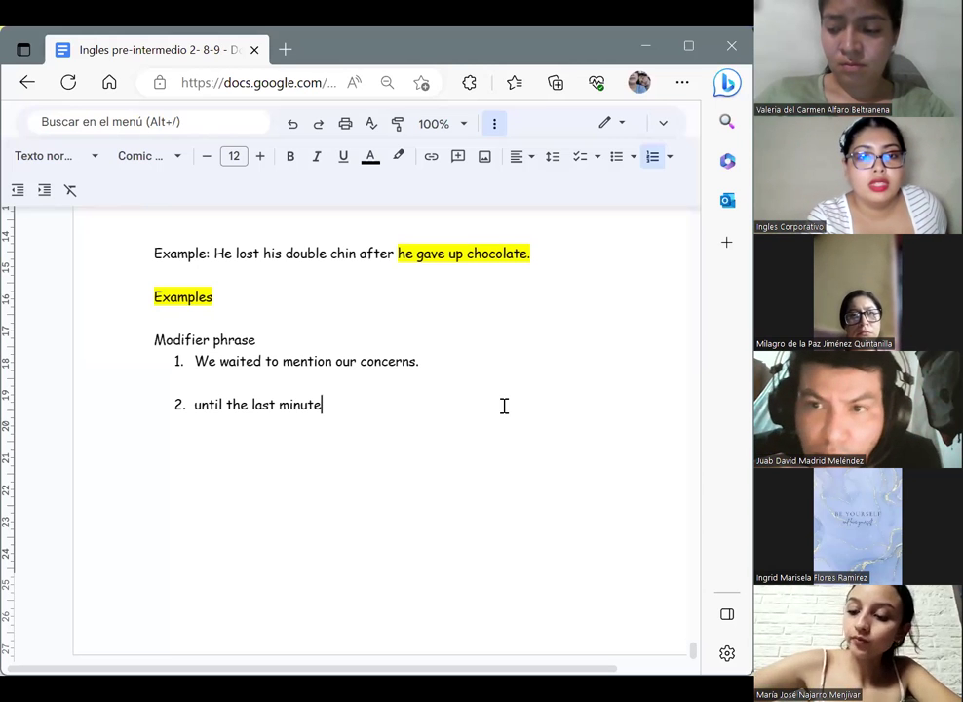
key(ctrl+BackSpace)
key(ctrl+BackSpace)
key(ctrl+BackSpace)
key(BackSpace)
key(ctrl+z)
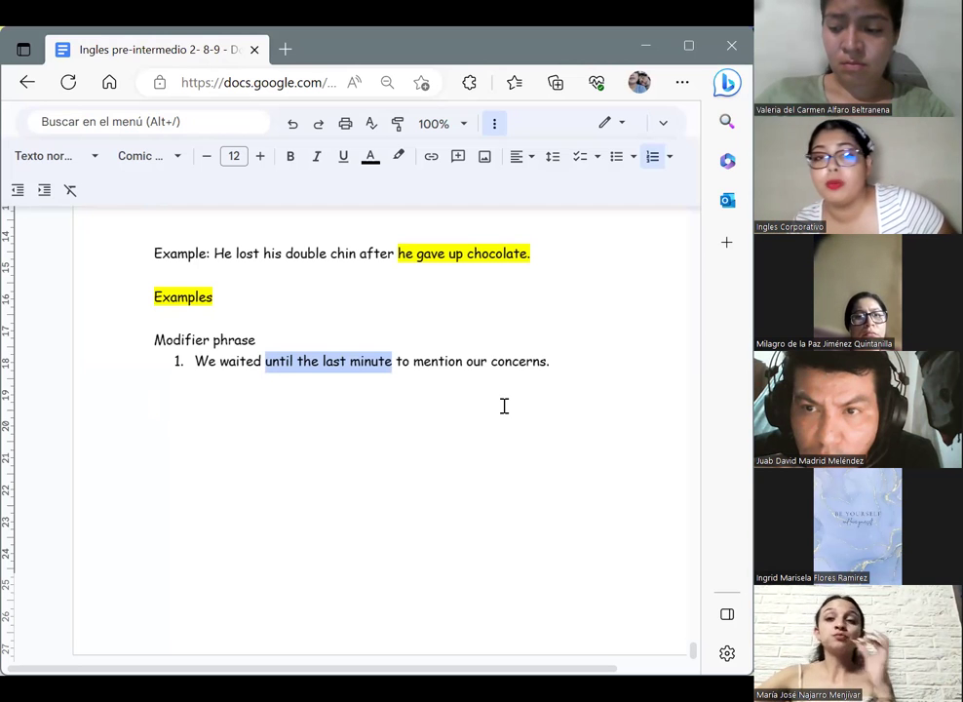
Step: Highlight 'until the last minute' in yellow in example 1
click(400, 157)
click(458, 233)
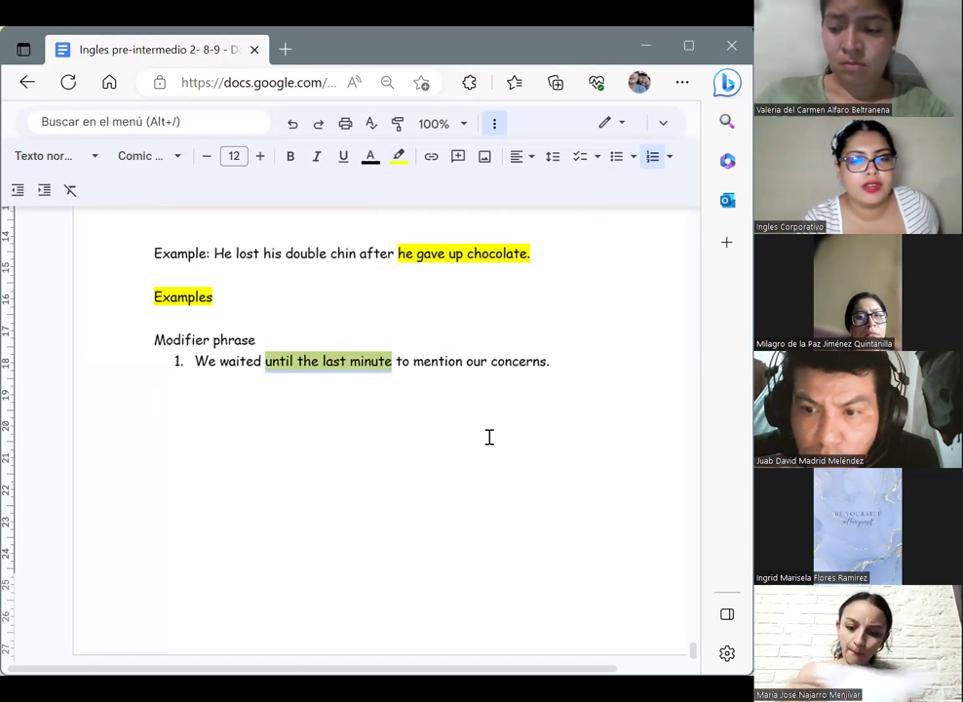
click(488, 437)
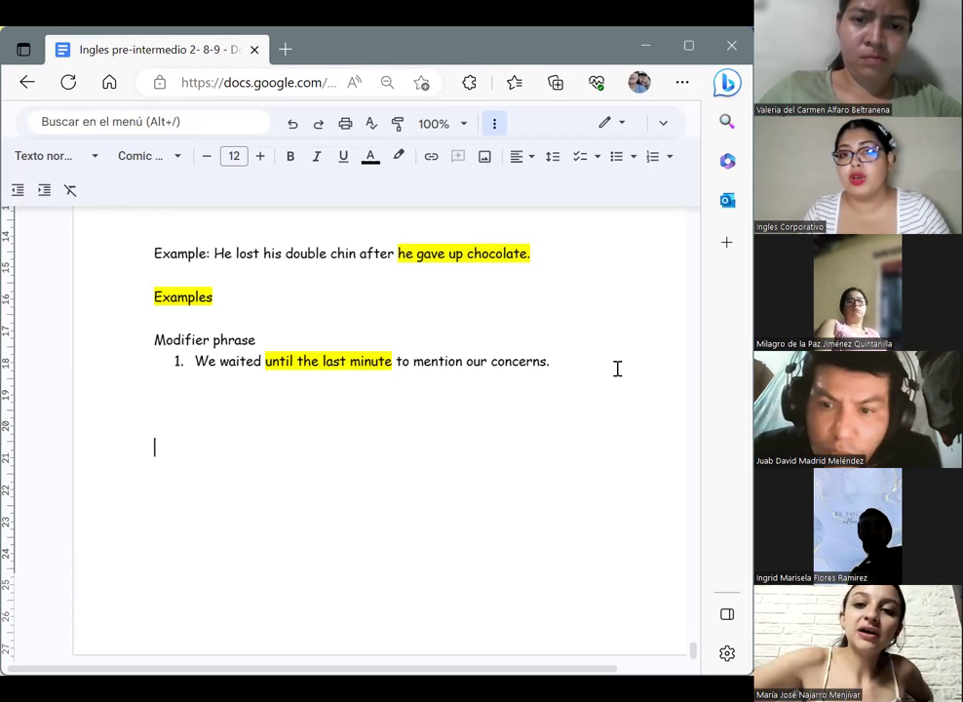
click(617, 368)
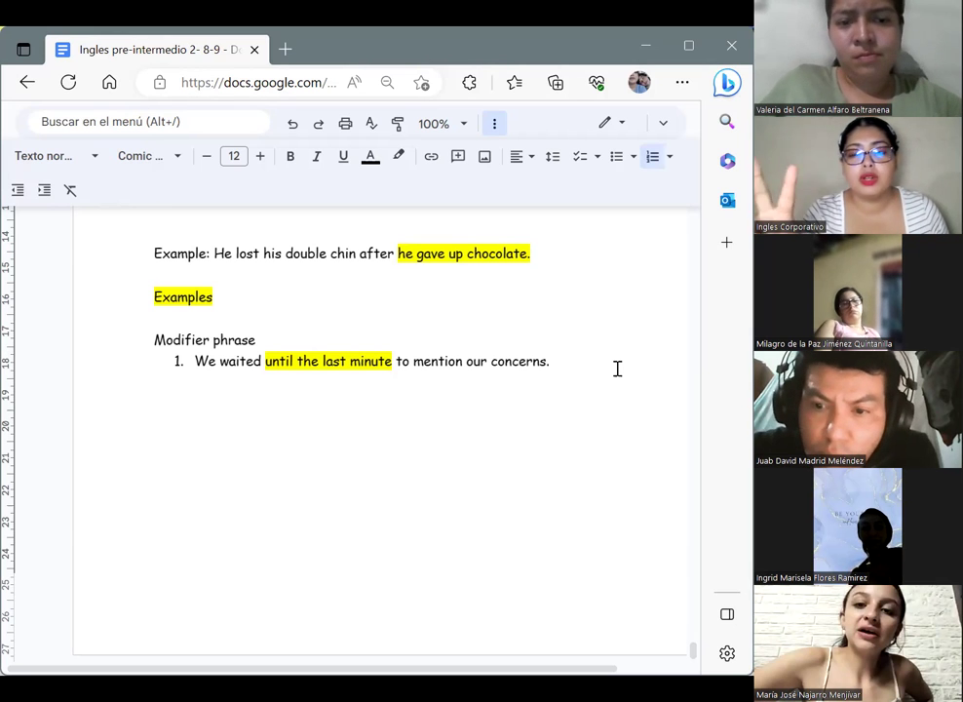
Step: Add numbered item 2: 'The kid with green sneakers kicked the ball.'
key(Return)
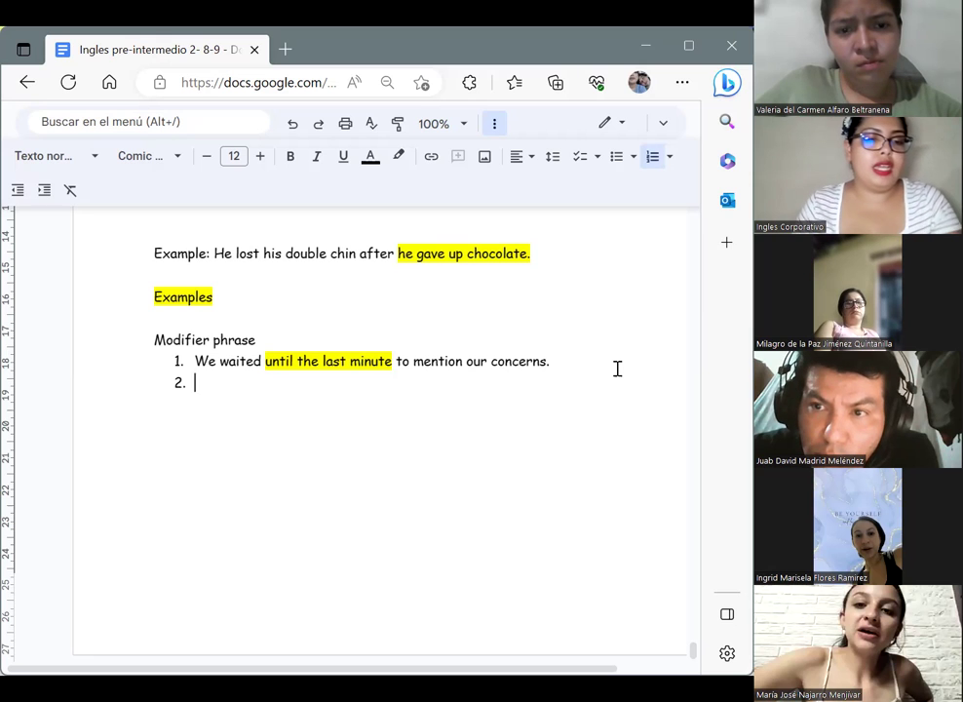
text(YT)
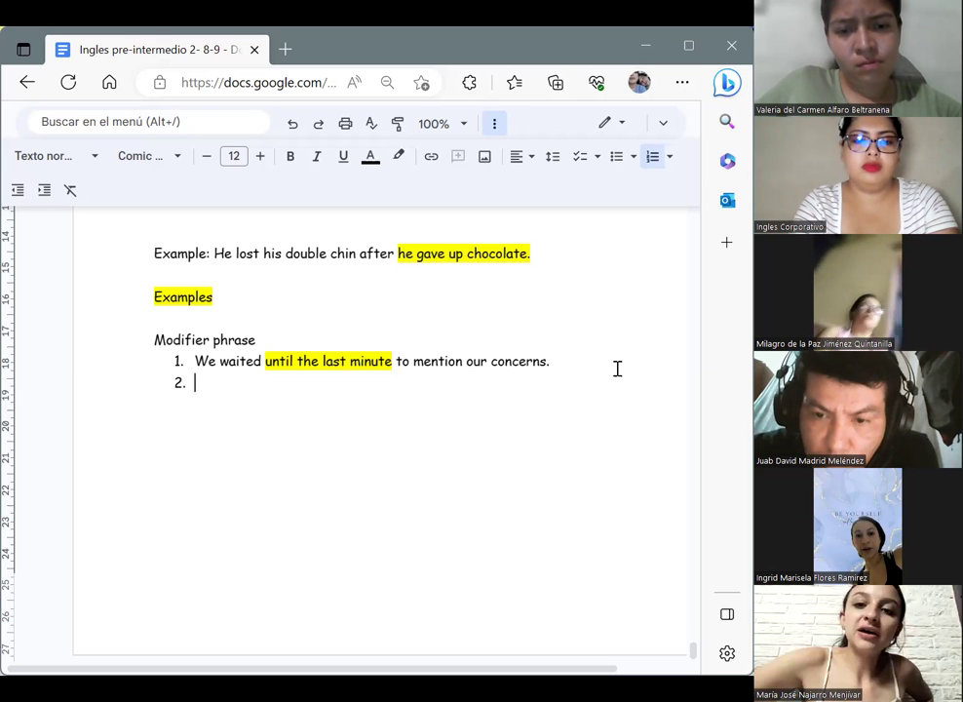
text(The kid with)
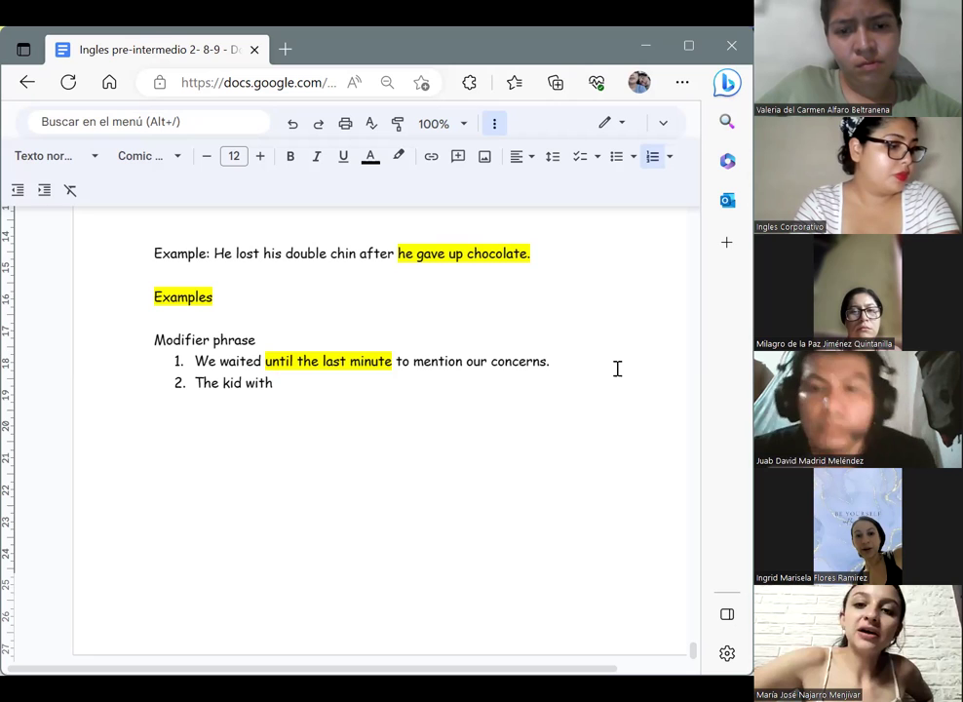
text( gree)
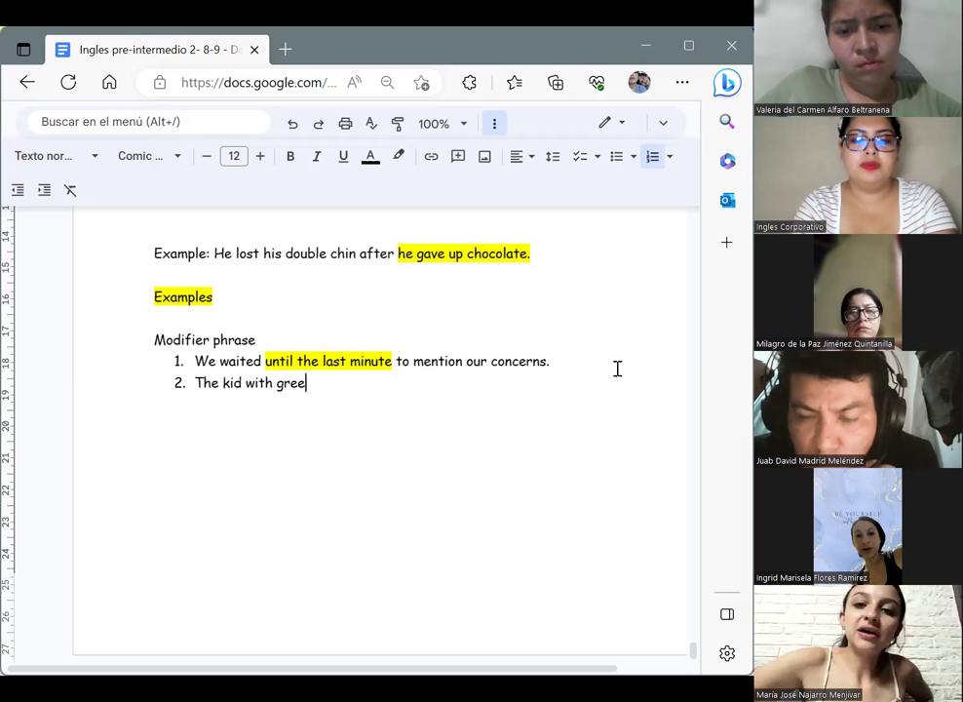
text(n sneak)
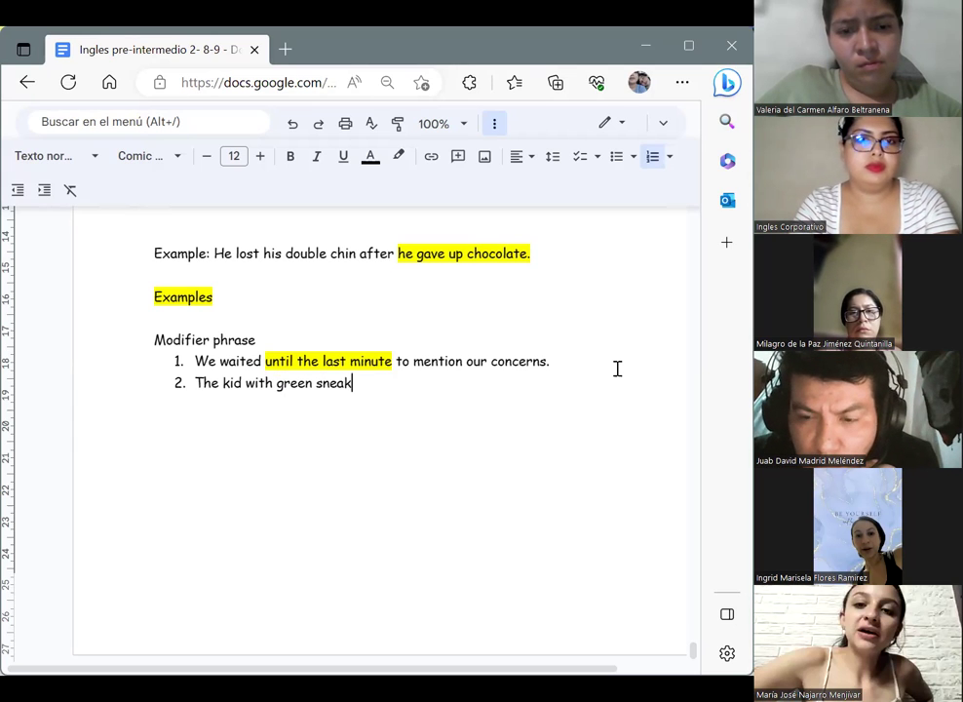
text(ers kicked the ball)
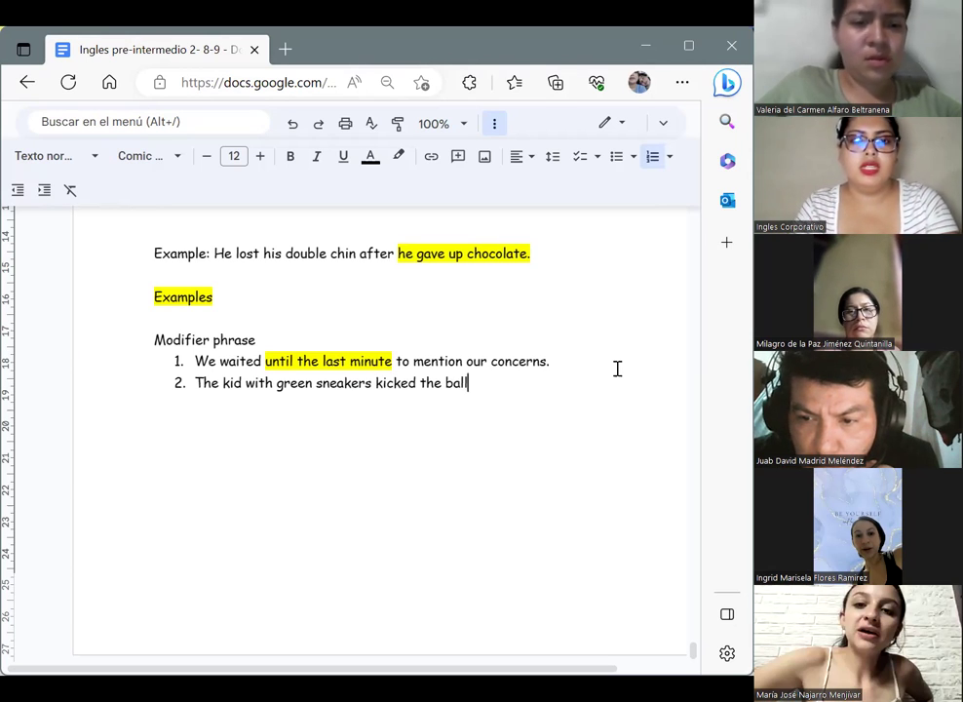
text(.)
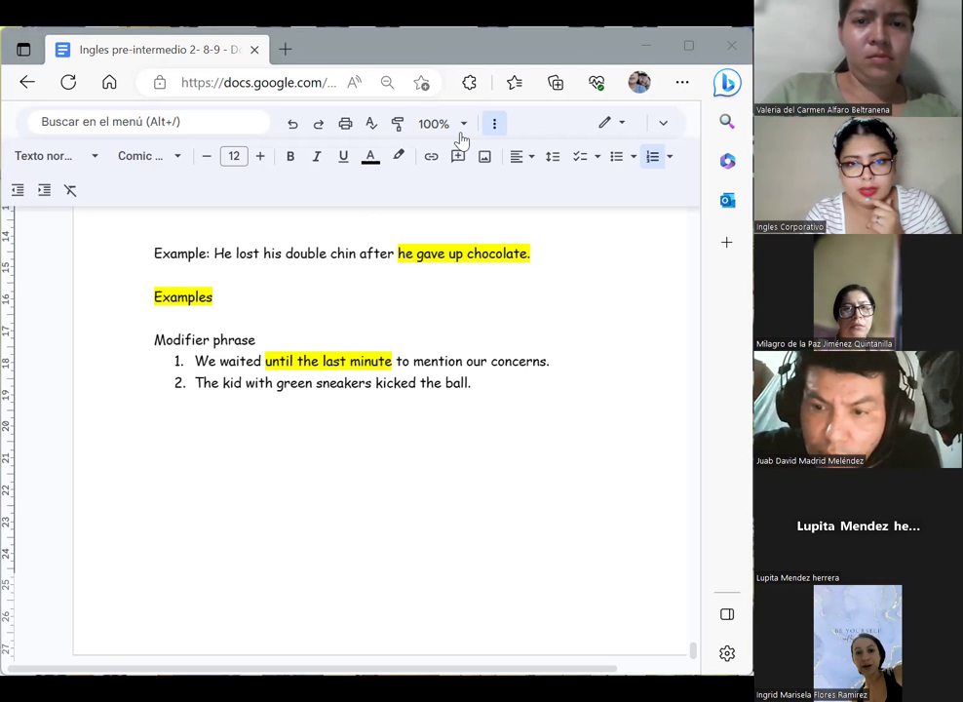
Step: Highlight 'with green sneakers' in yellow in example 2, then reselect the phrase
click(634, 346)
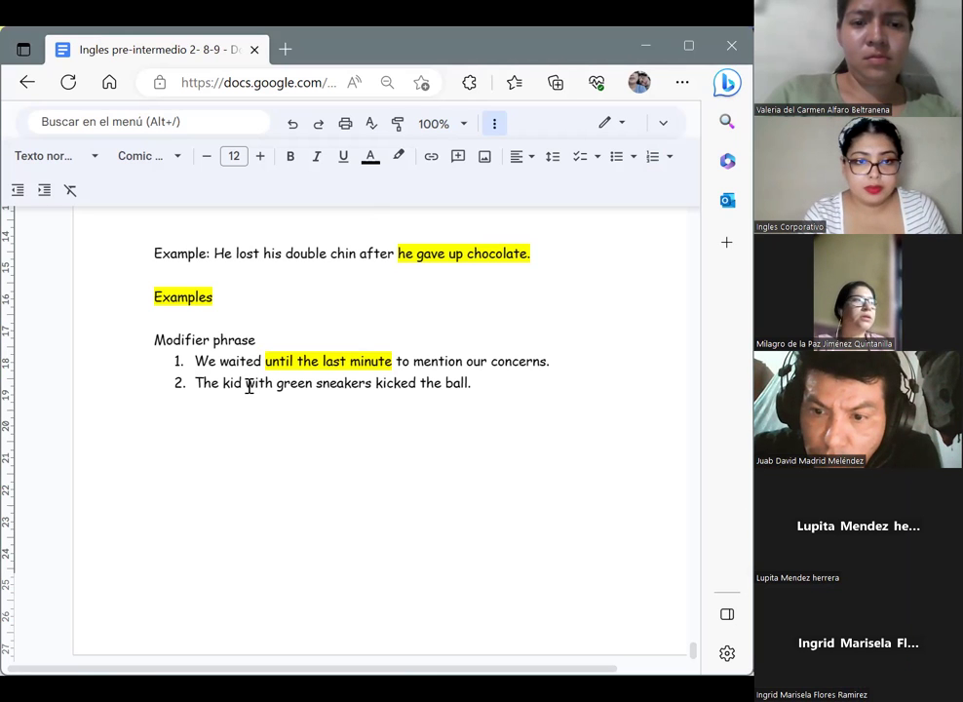
drag(260, 387, 369, 387)
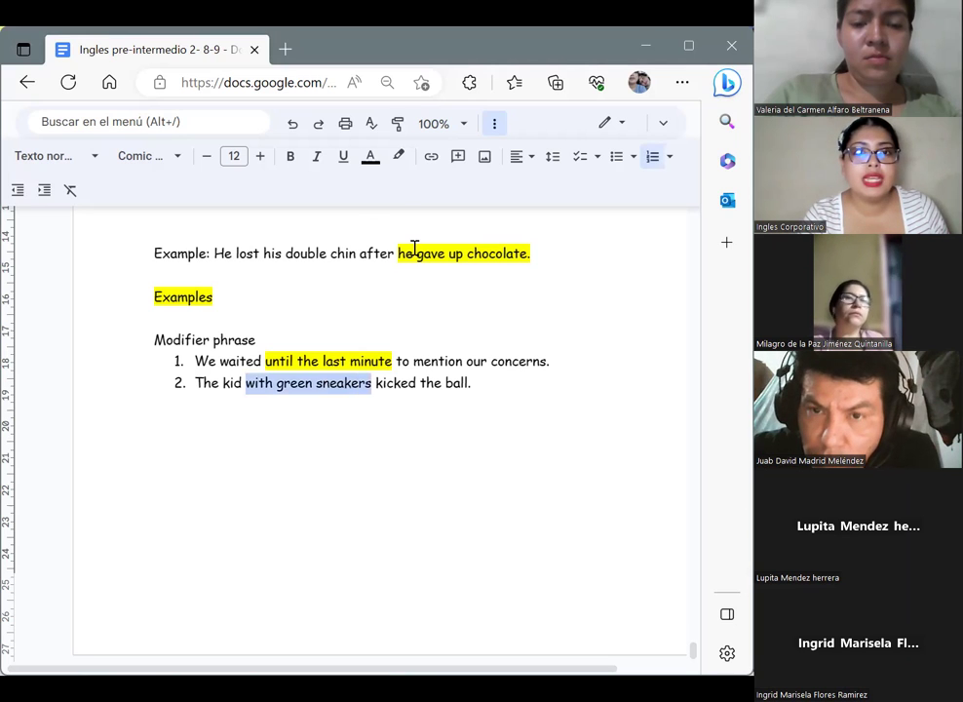
click(399, 158)
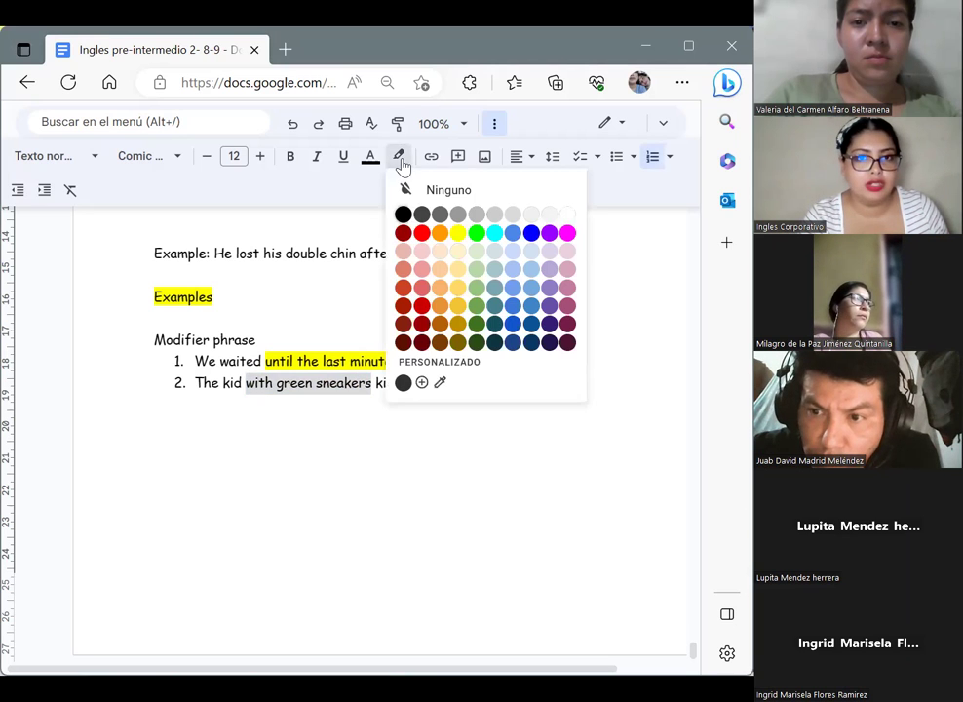
click(457, 235)
click(526, 492)
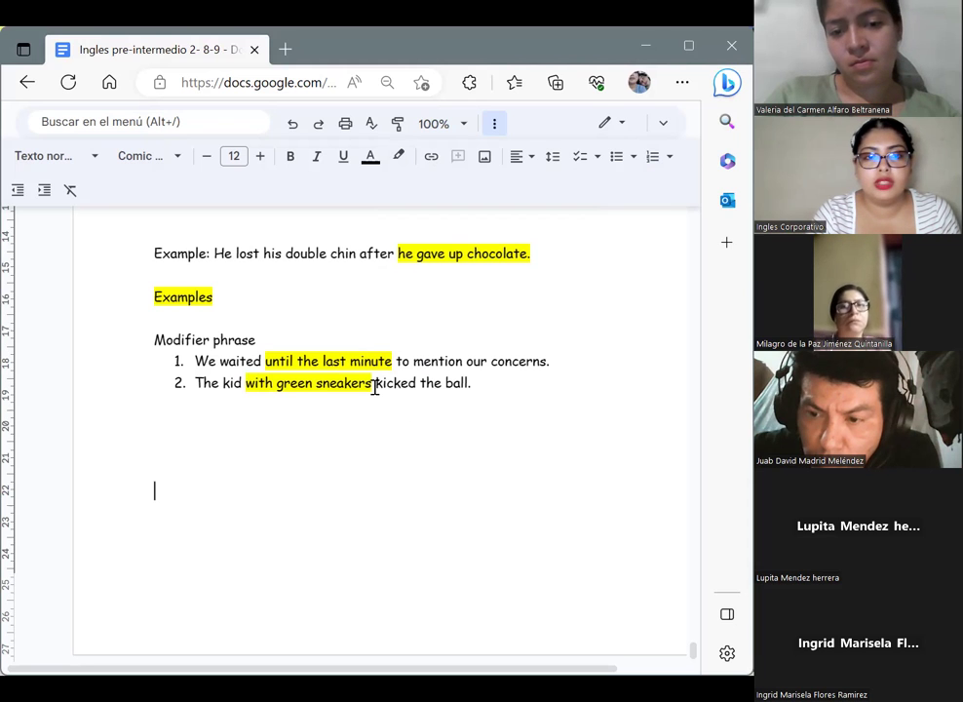
drag(374, 387, 245, 384)
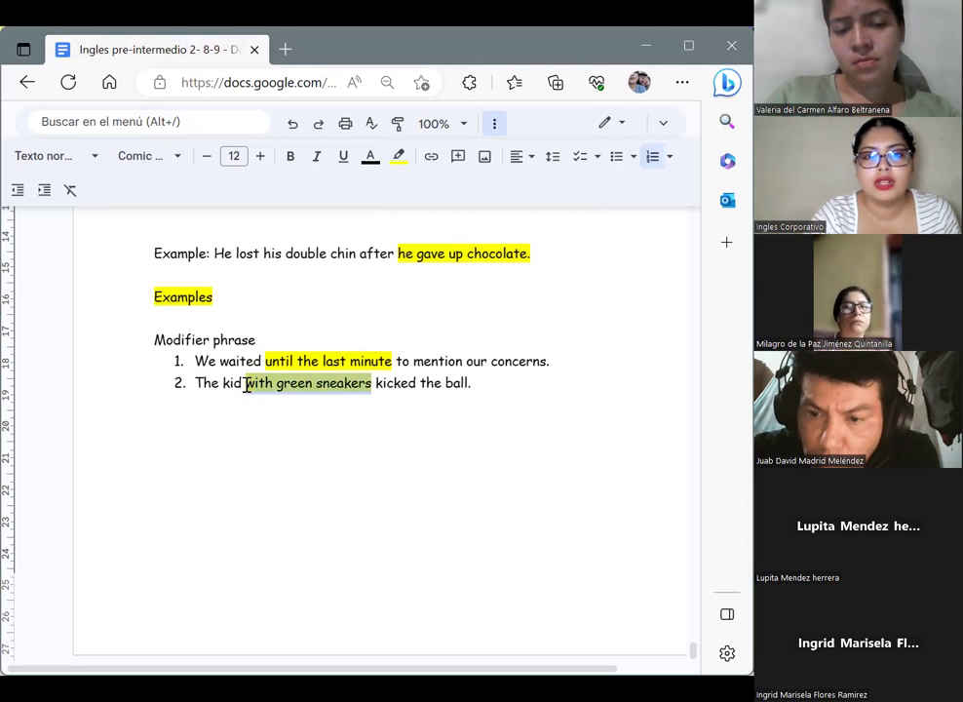
Step: Delete 'with green sneakers' so item 2 reads 'The kid kicked the ball.'
key(BackSpace)
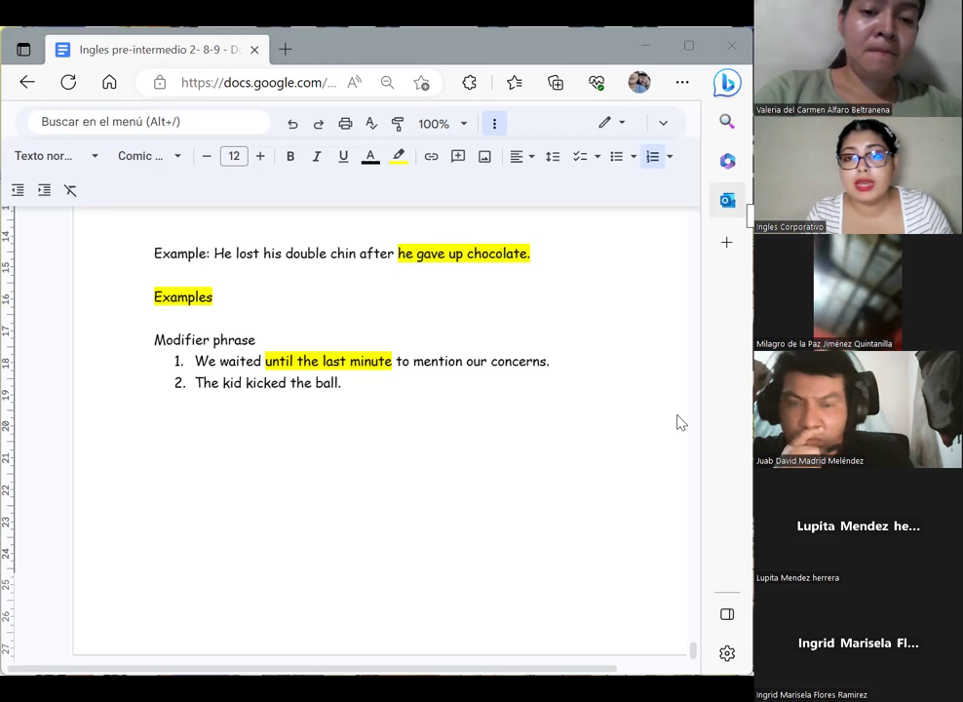
scroll(679, 421, down, 2)
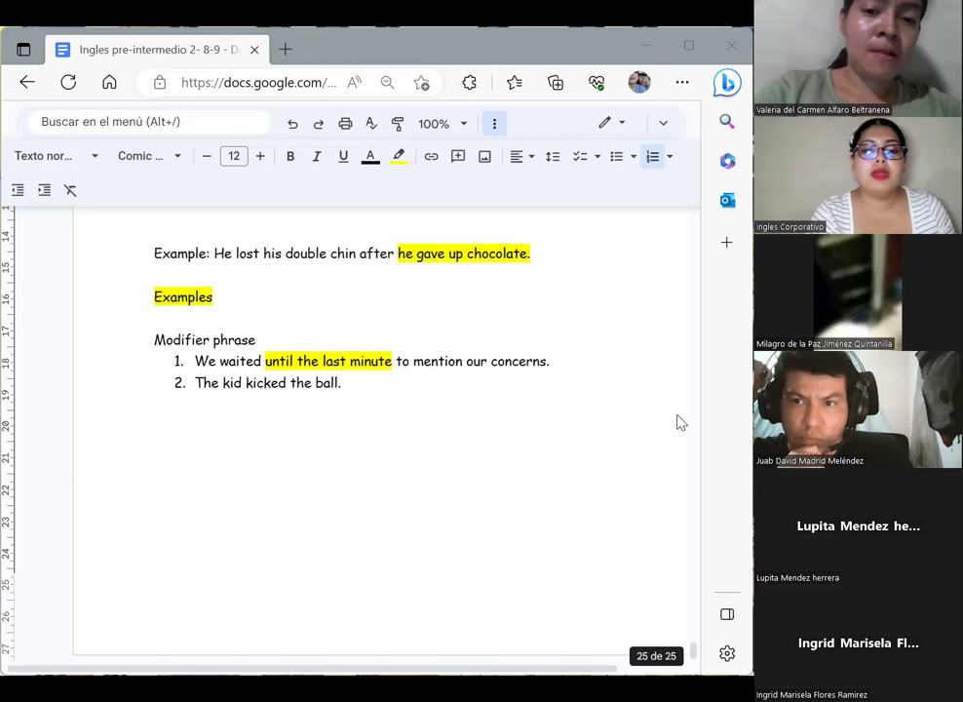
Step: Undo the deletion so item 2 regains the yellow 'with green sneakers'
click(400, 417)
key(ctrl+z)
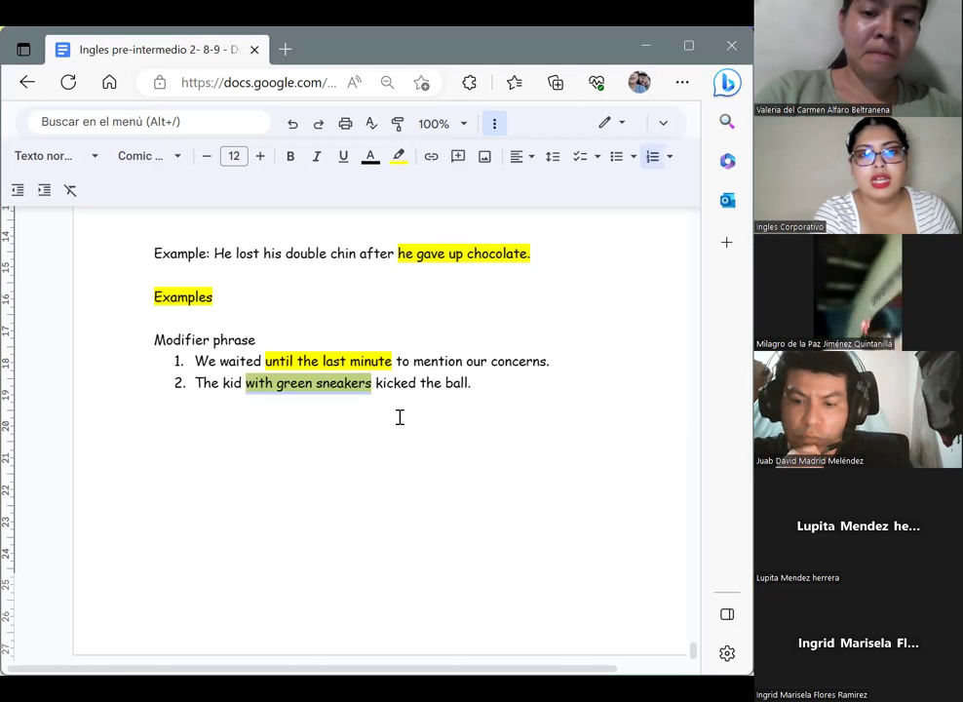
click(494, 454)
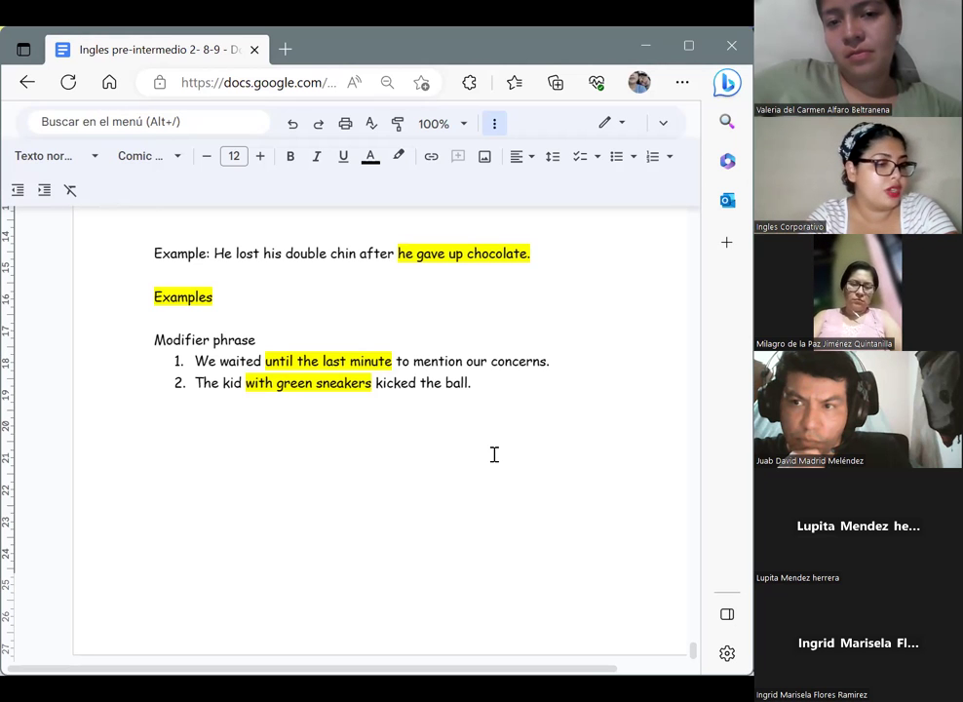
Step: Type heading 'Modifier clauses' and numbered item 1, 'My sister won the contest, as she had hoped.'
text(Modifiers)
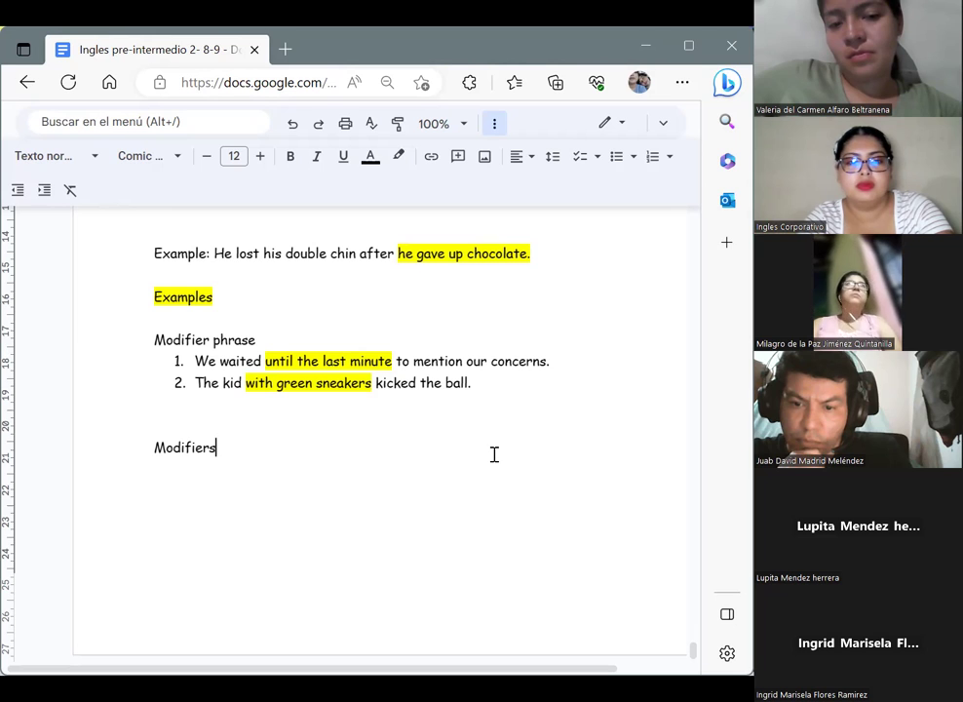
key(BackSpace)
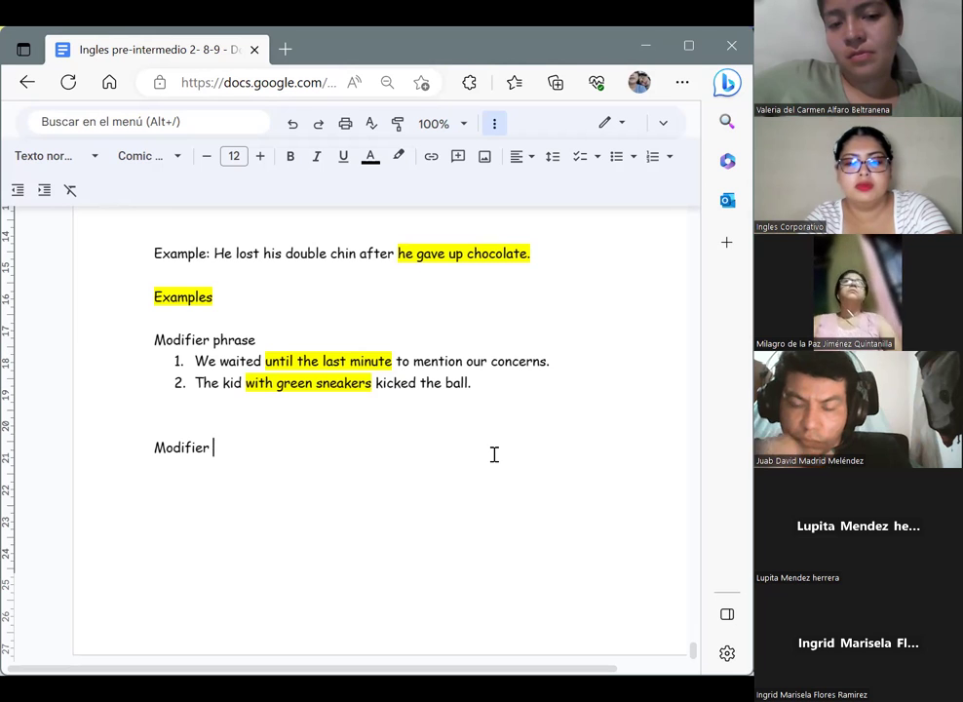
text(clauses )
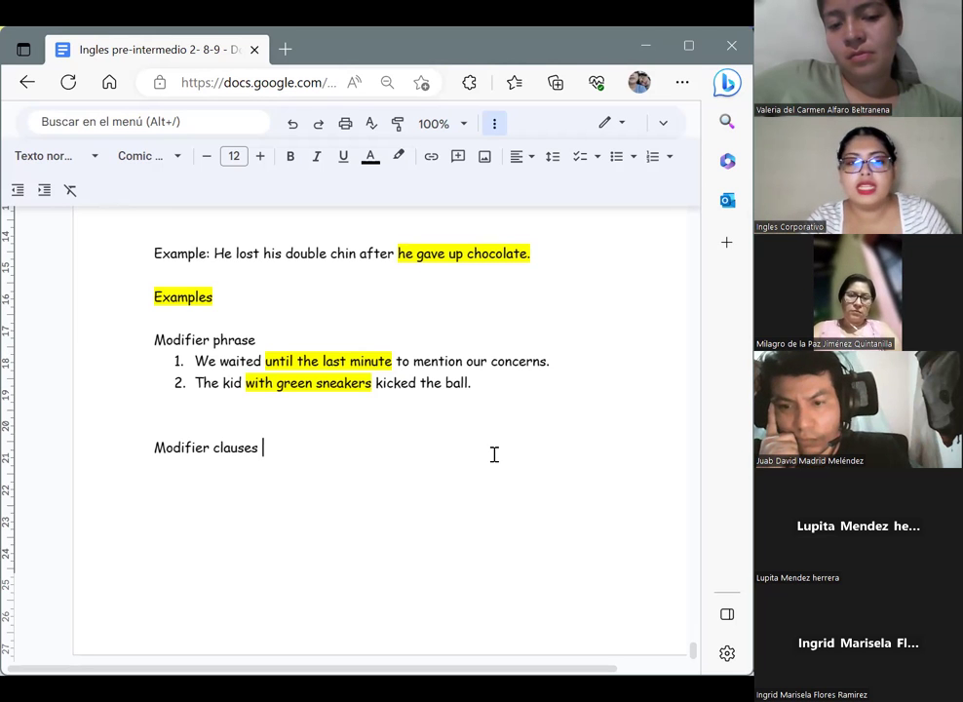
text(1)
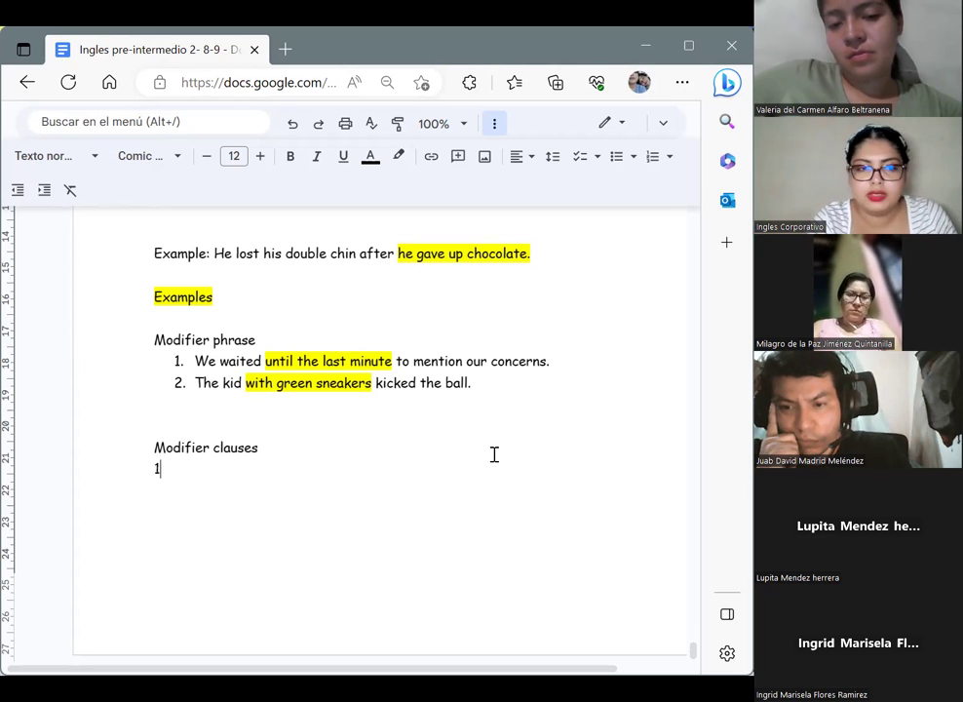
text(. My siste)
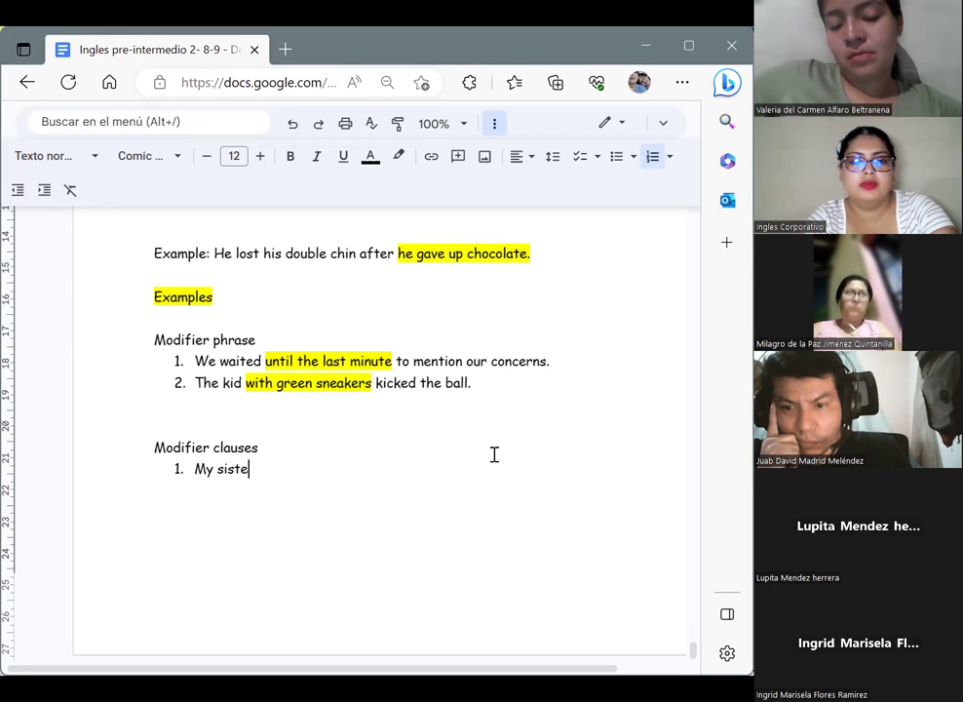
text(r won the )
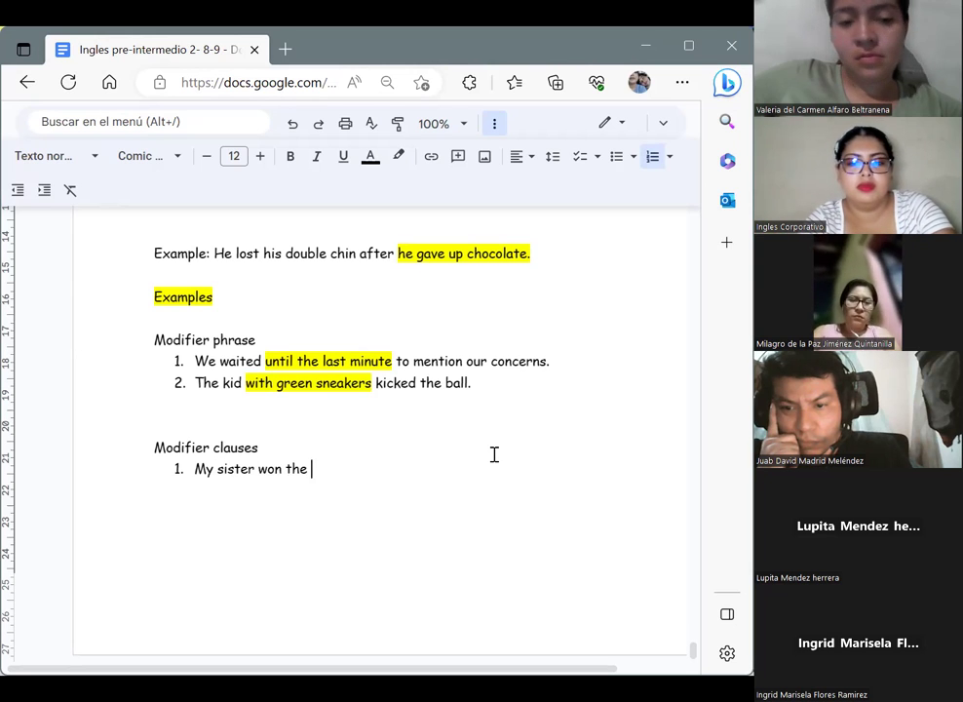
text(contest, )
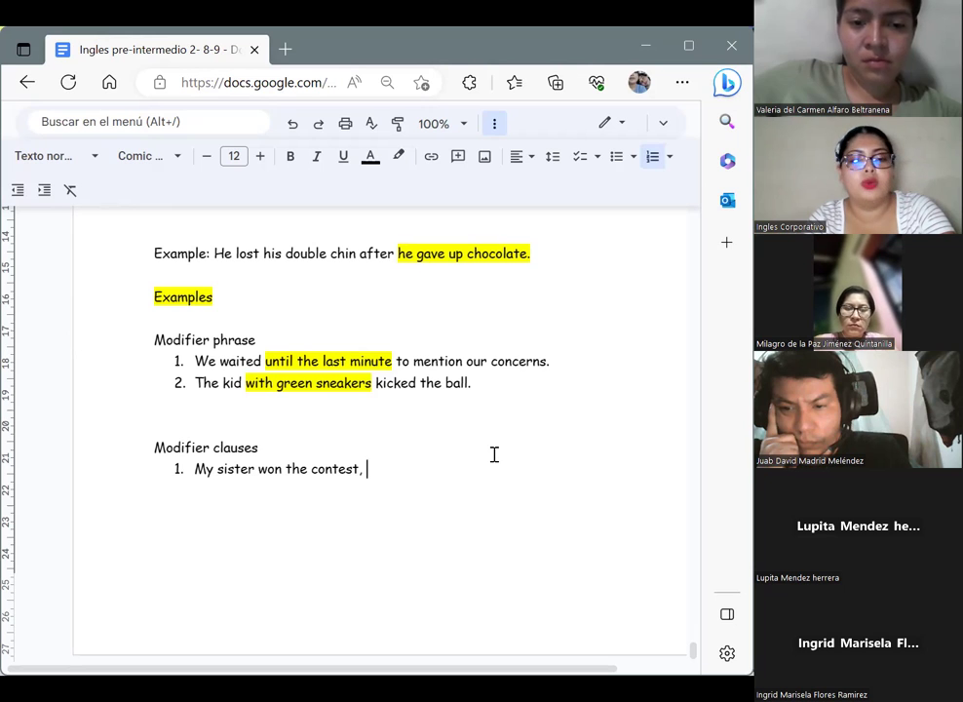
text(as she )
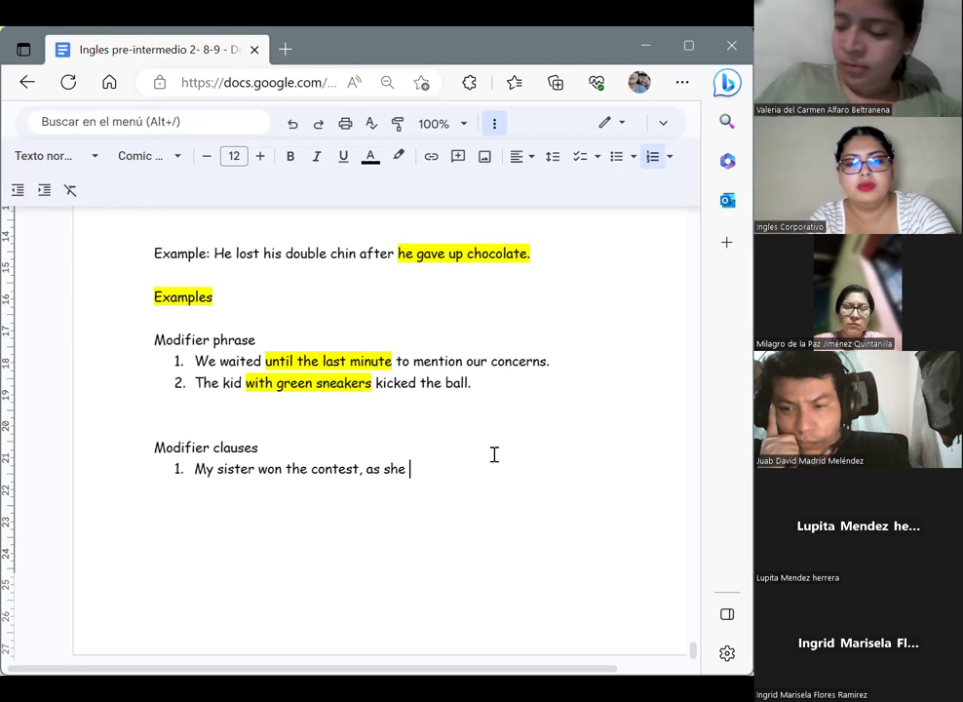
text(had hope)
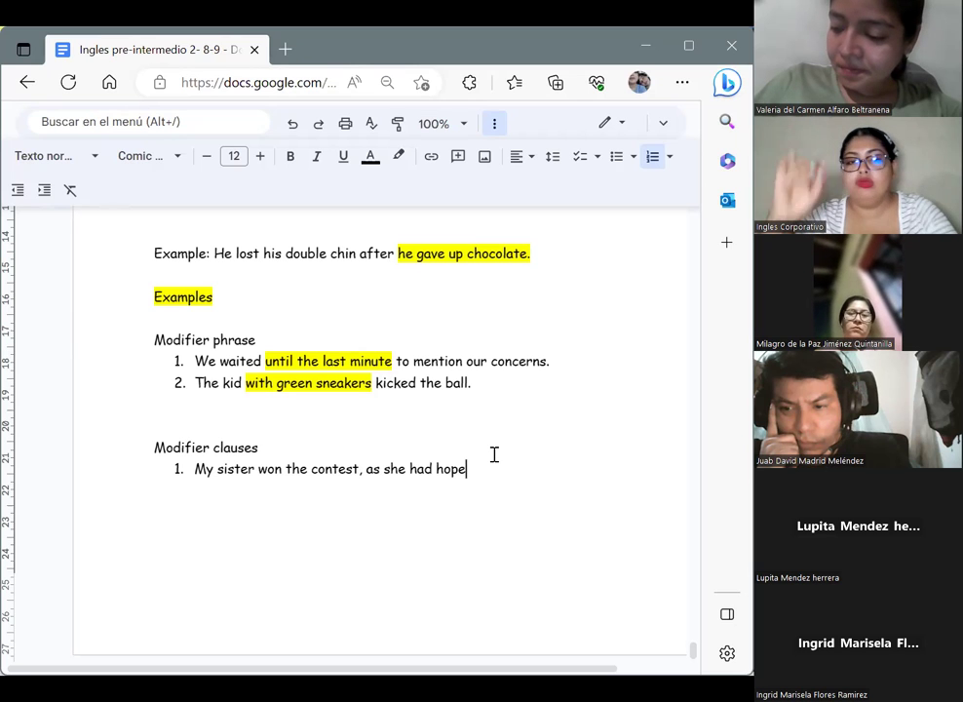
text(d.)
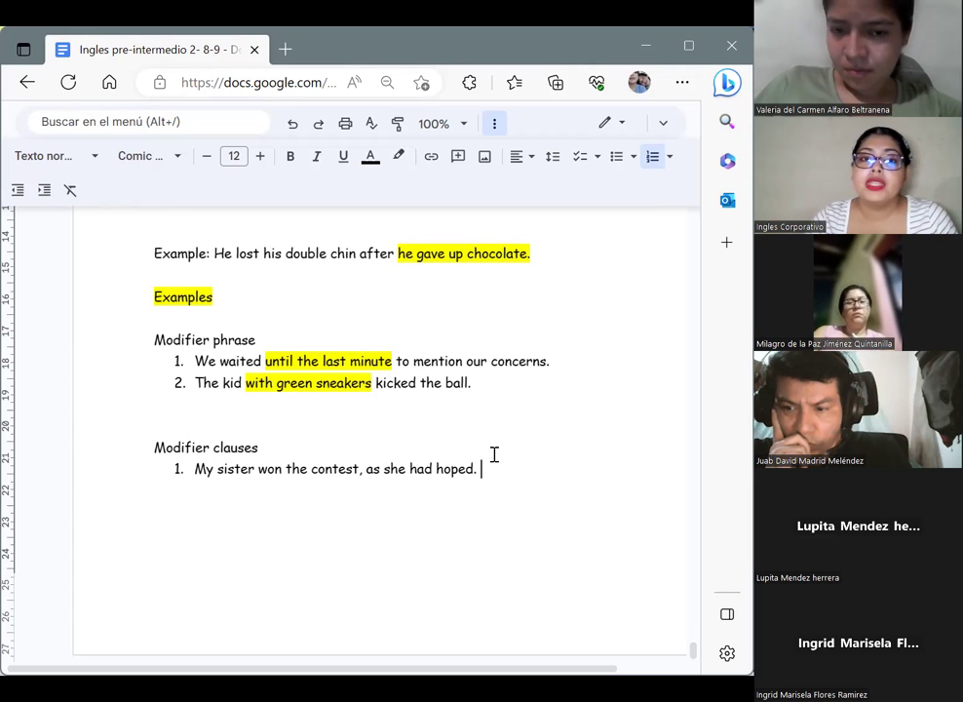
drag(487, 468, 366, 468)
key(ctrl+c)
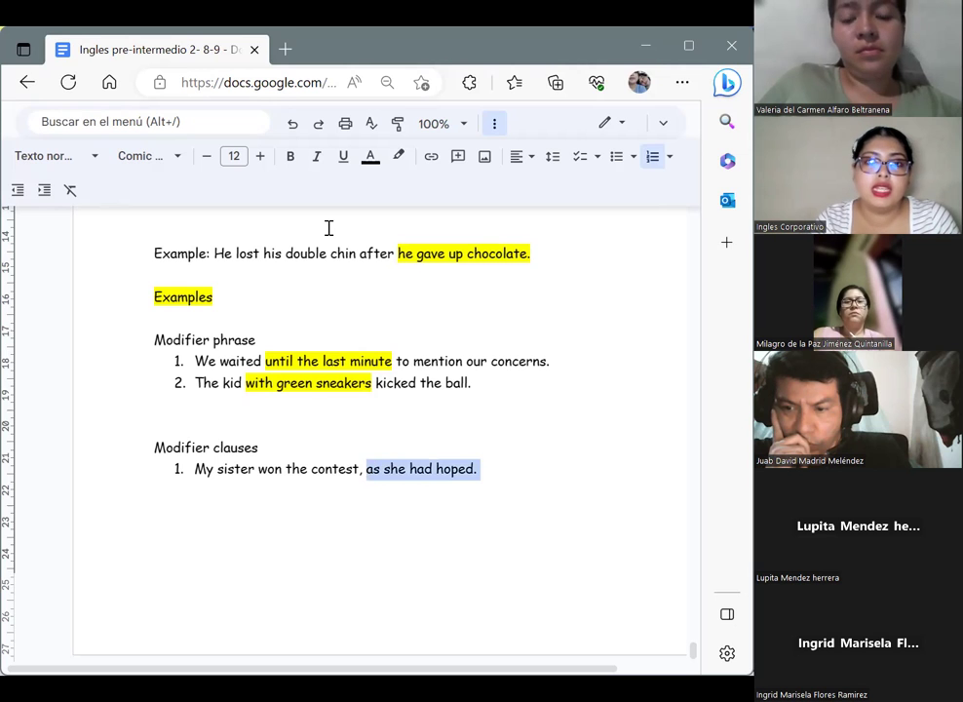
click(402, 159)
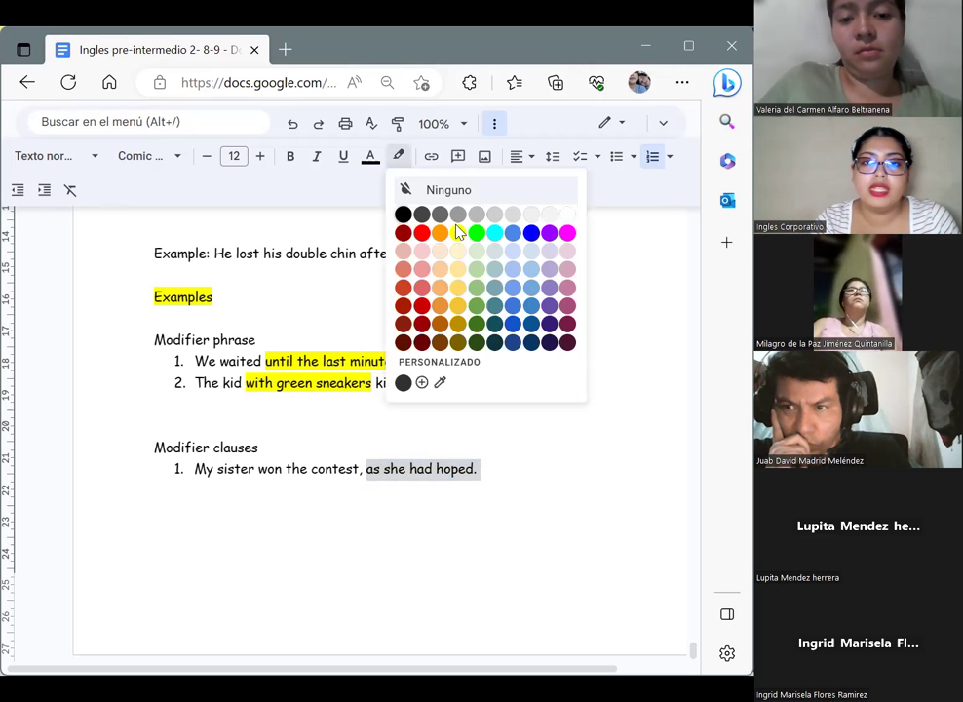
click(458, 235)
click(532, 481)
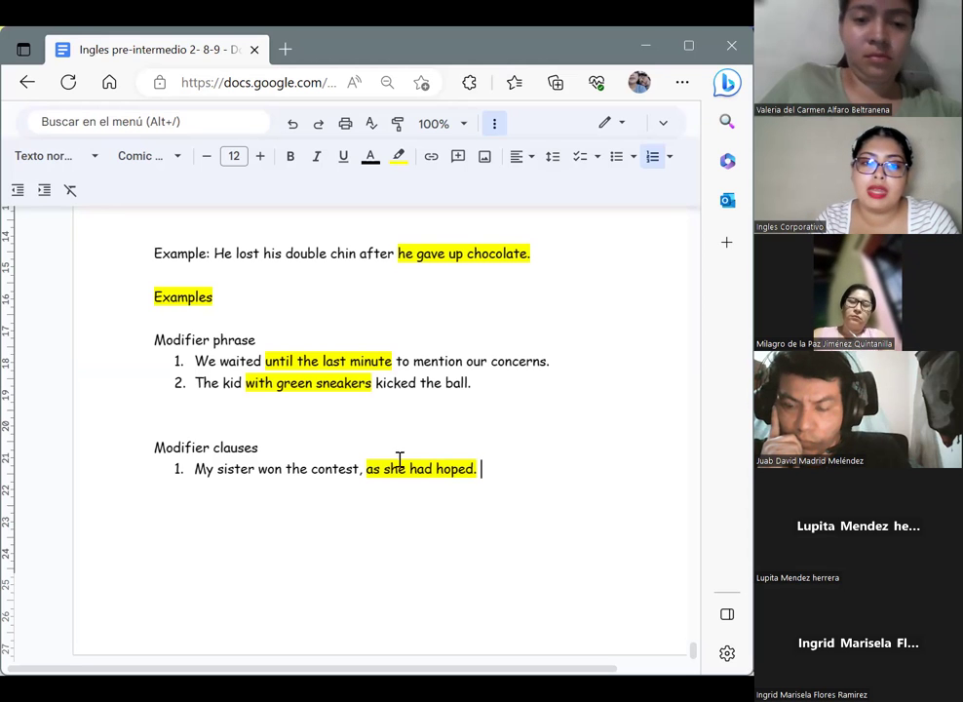
shift+click(361, 470)
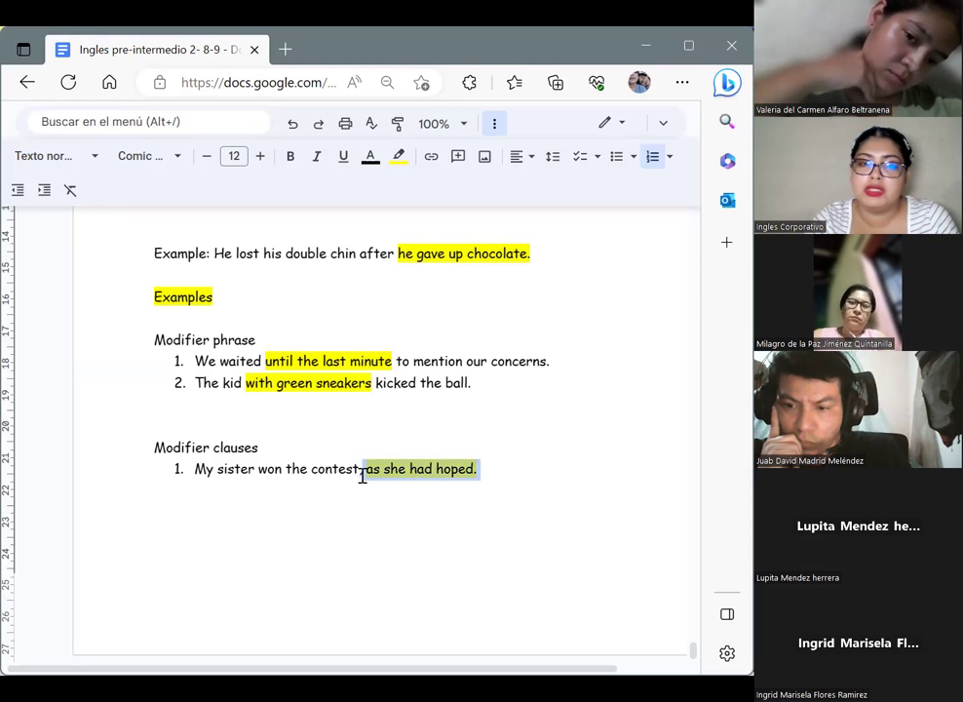
key(BackSpace)
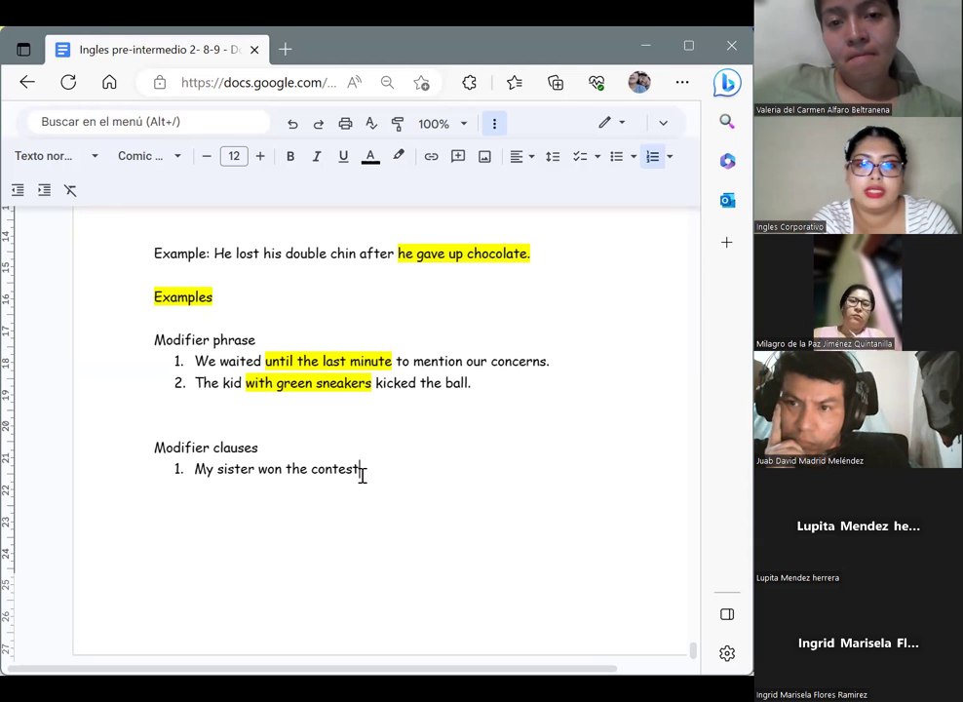
key(ctrl+v)
click(493, 497)
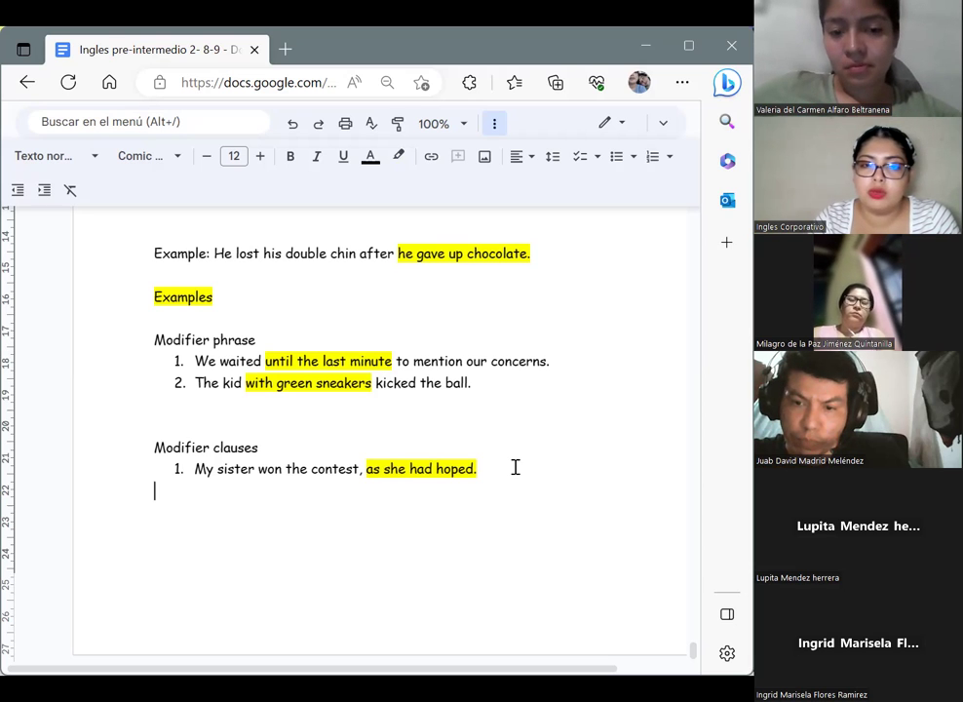
Step: Start numbered item 2 after the first clause example with highlight colour set to None
click(516, 467)
key(Return)
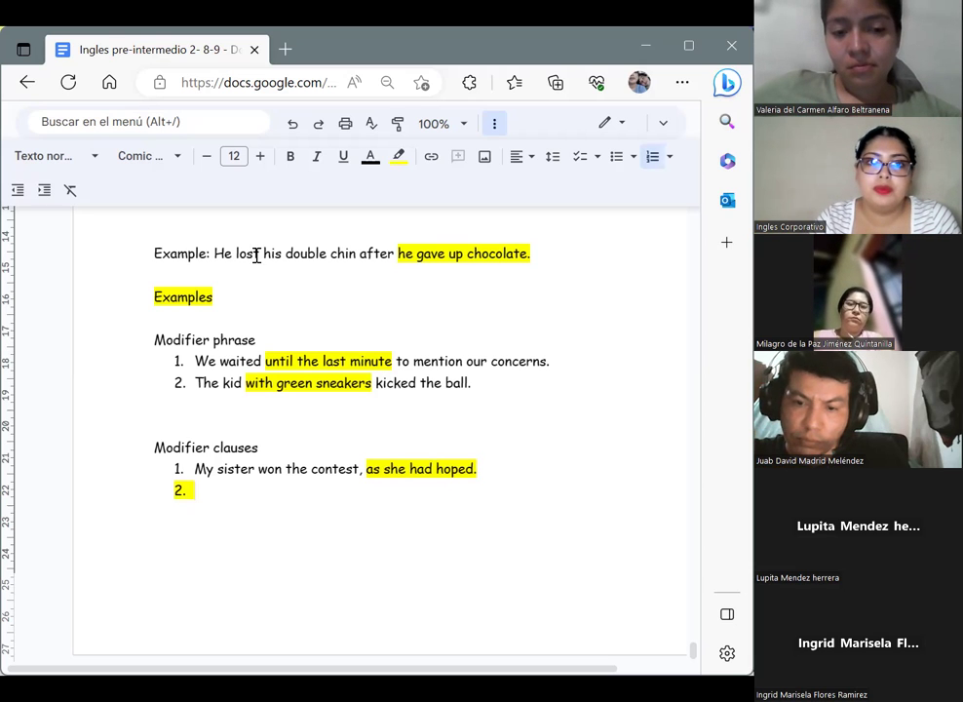
click(408, 172)
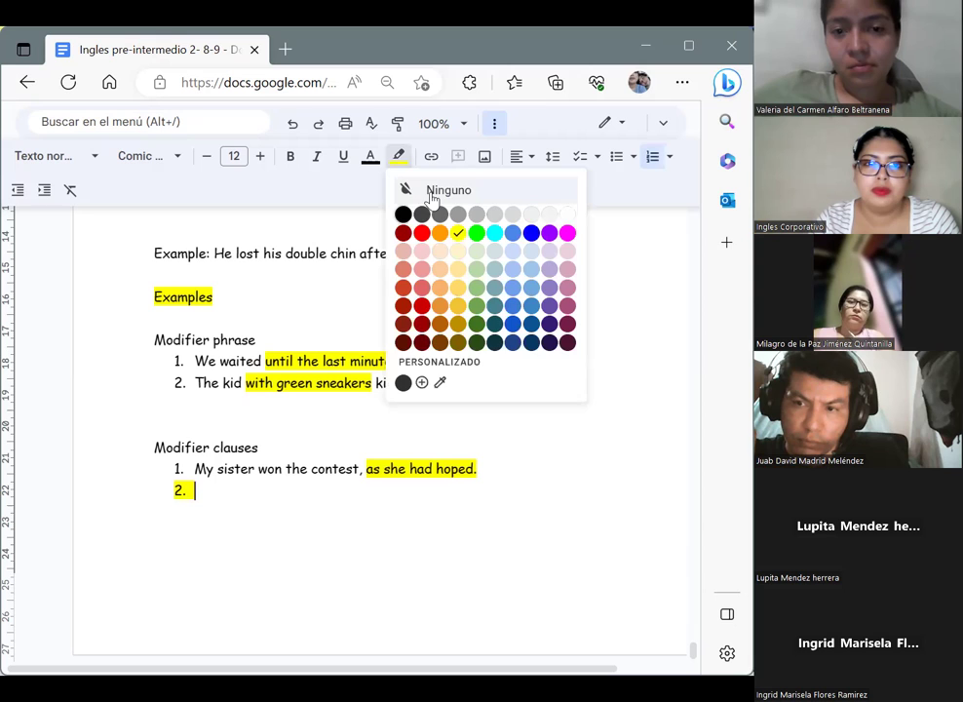
click(225, 490)
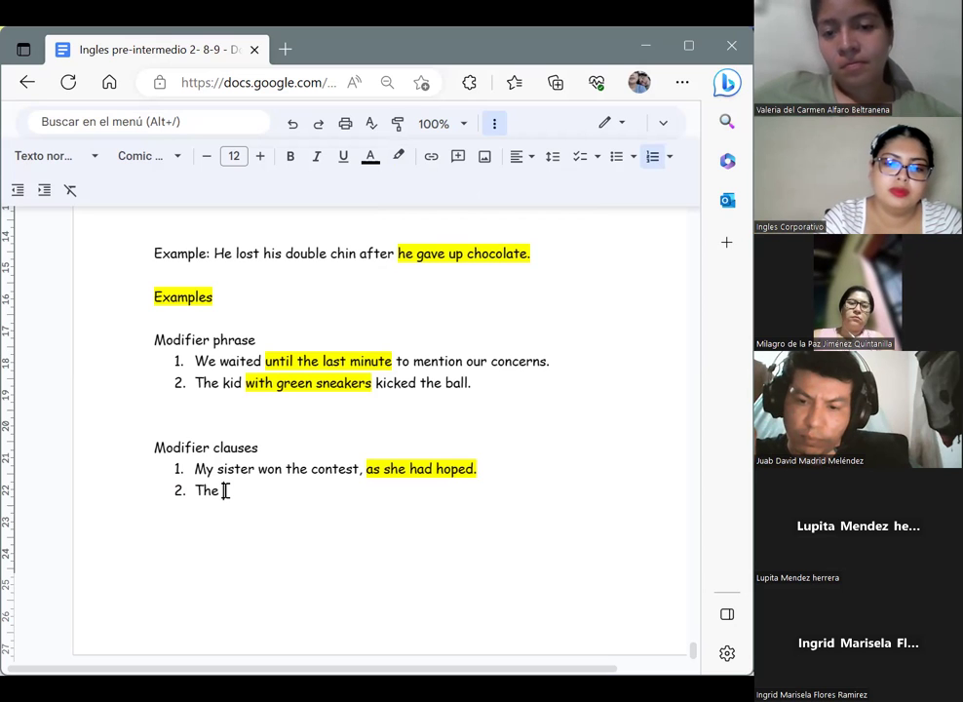
Step: Type 'The pedestrian, who had been waiting for fifteen minutes, didn't step aside.'
text(pedestr)
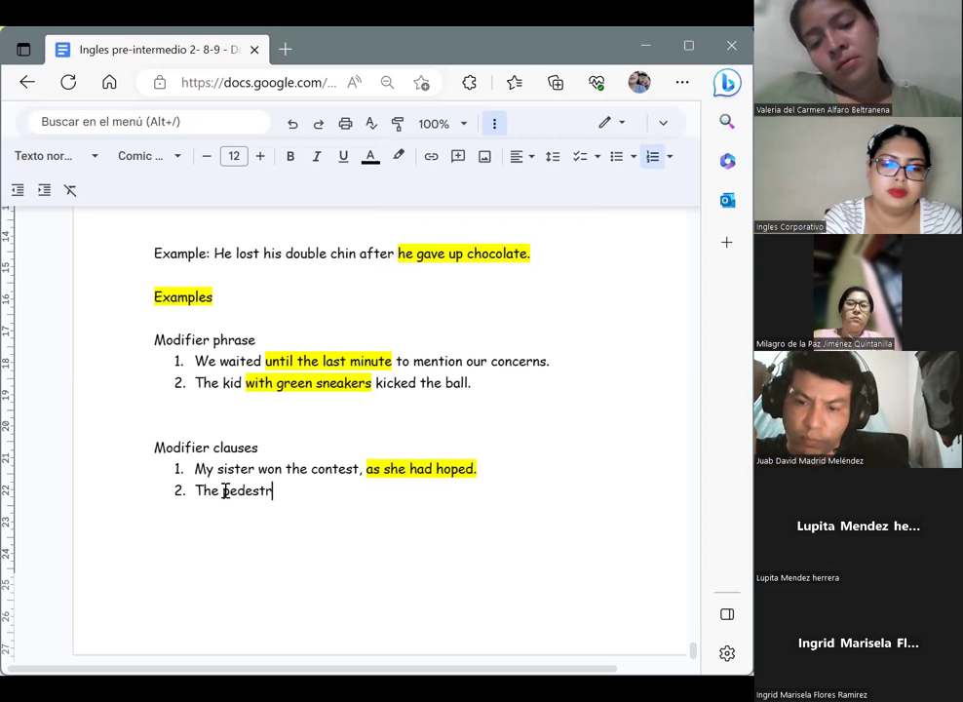
text(ian, w)
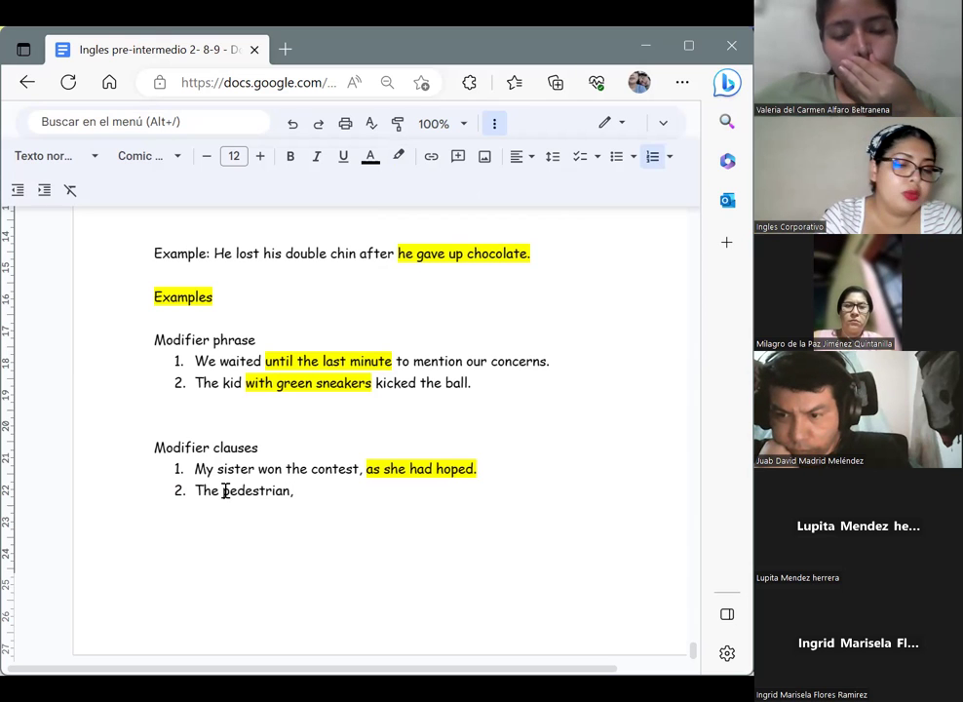
text(ho h)
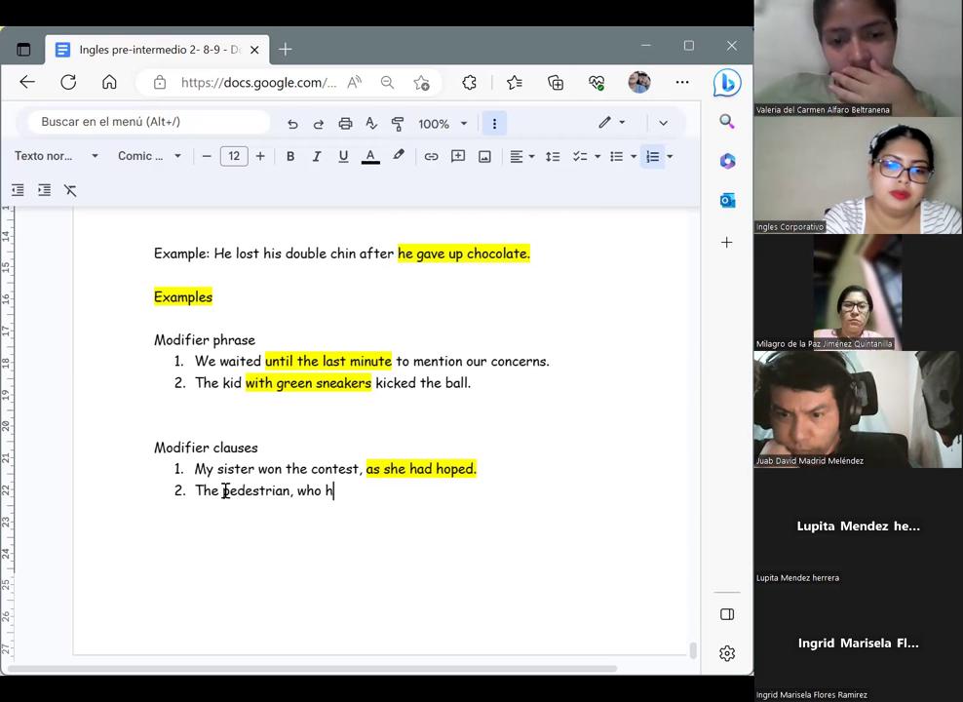
text(ad bede)
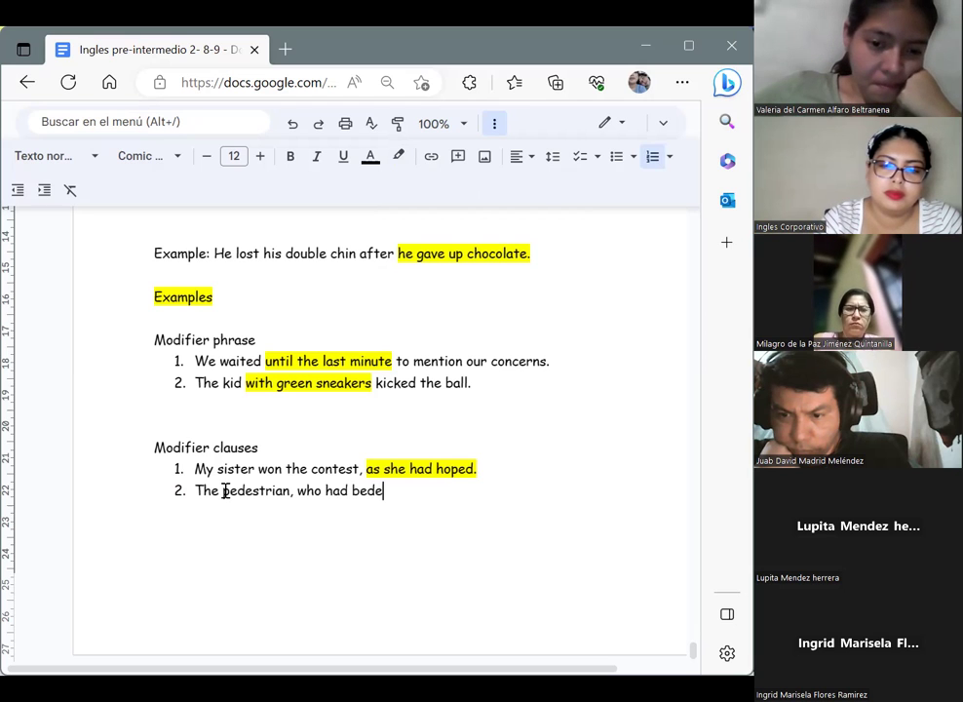
key(BackSpace)
key(BackSpace)
text(en waiting )
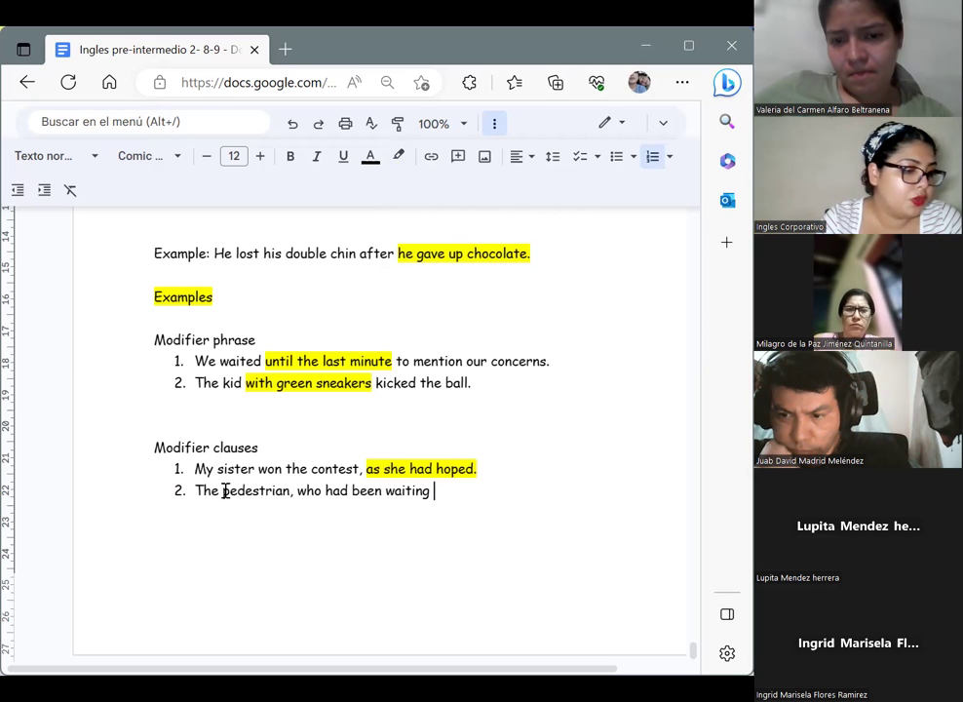
text(for )
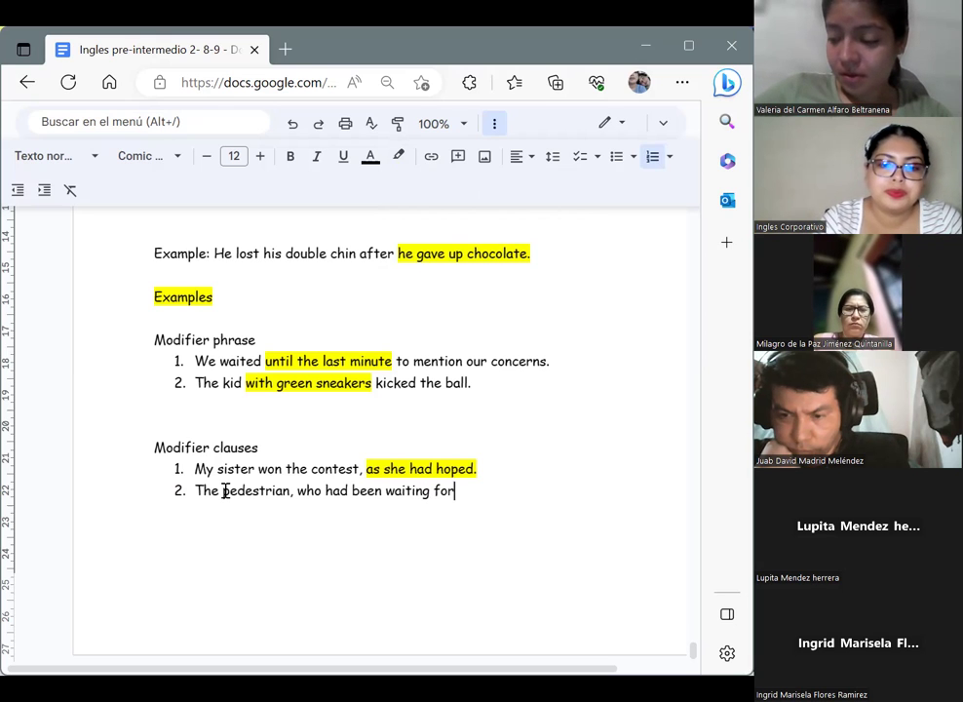
text(fi)
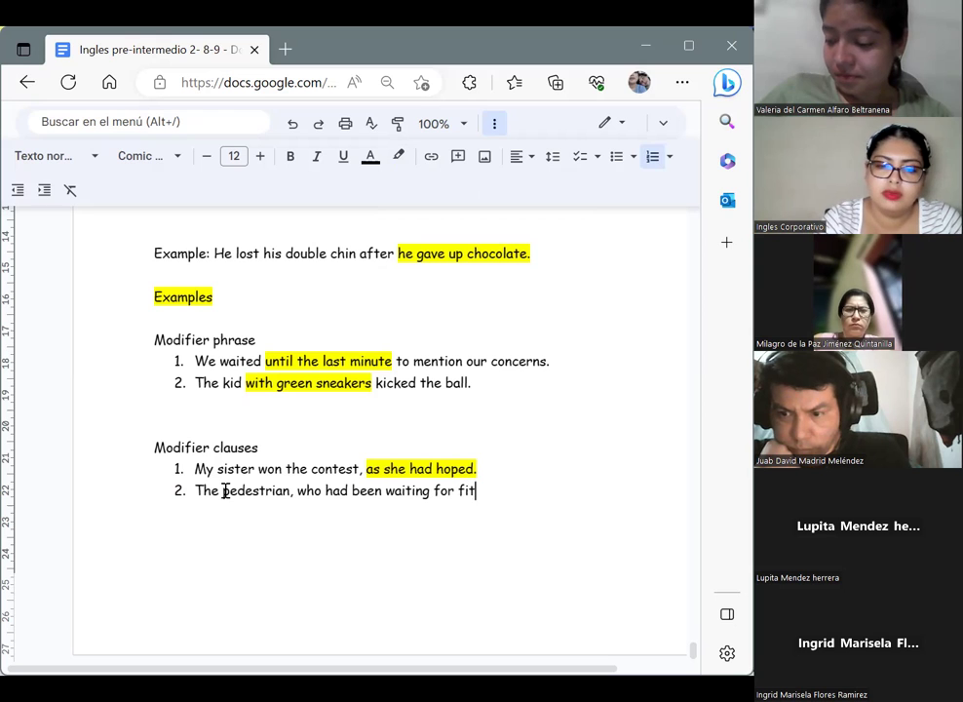
text(ftee)
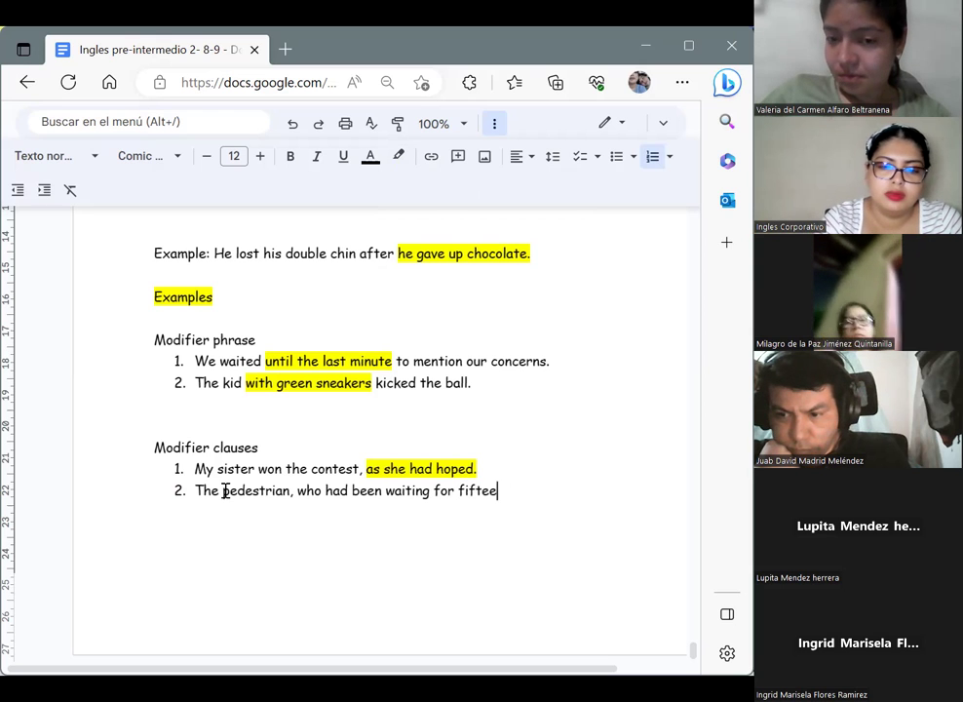
text(n minutes)
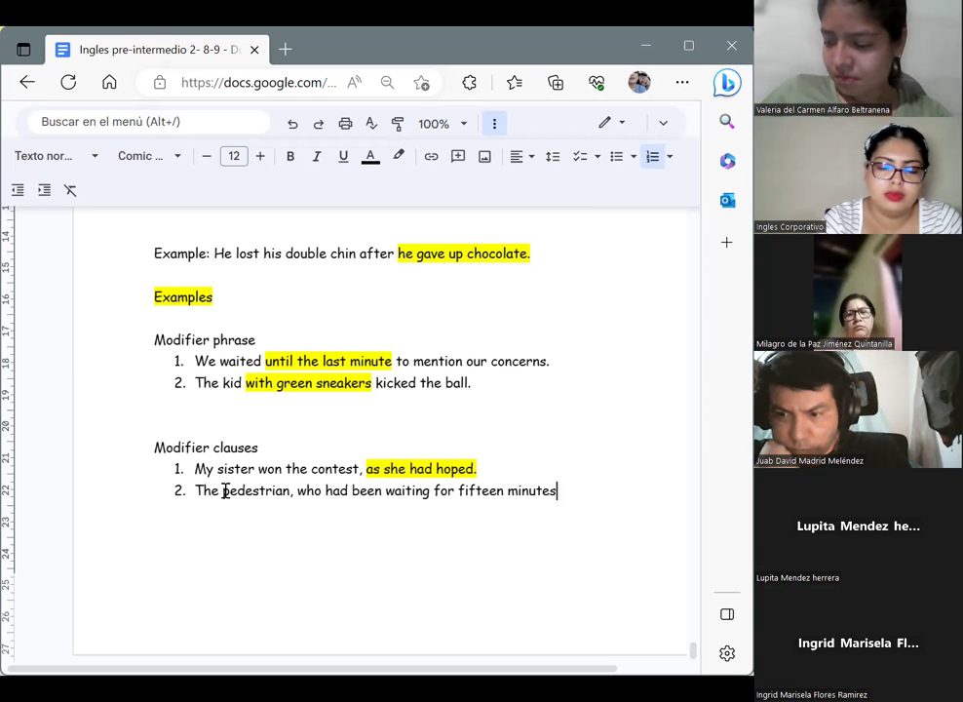
text(, do)
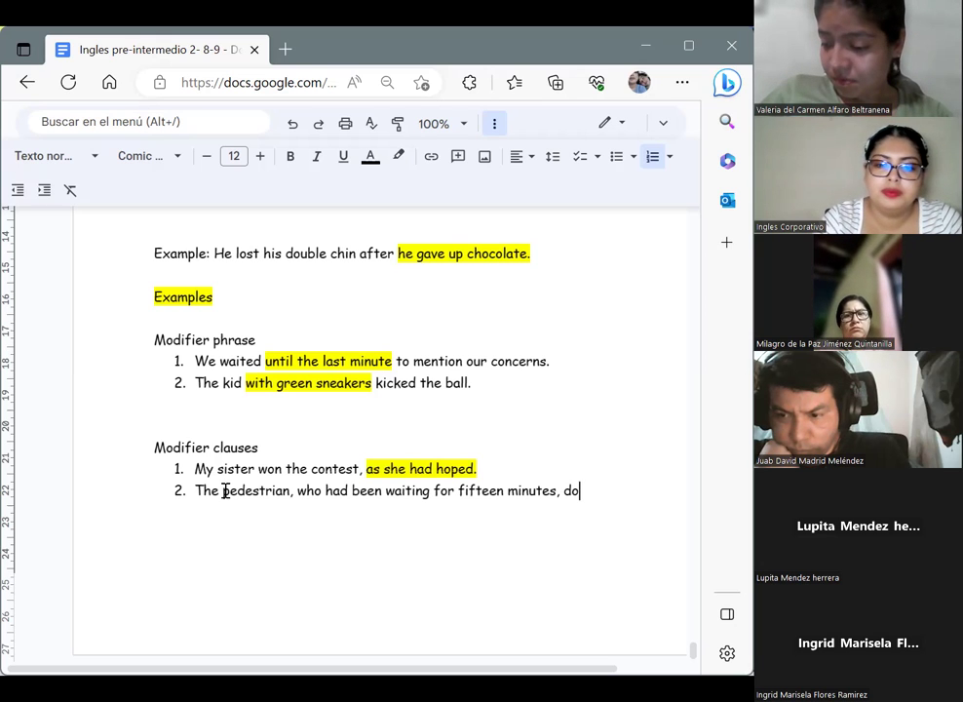
key(BackSpace)
text(id)
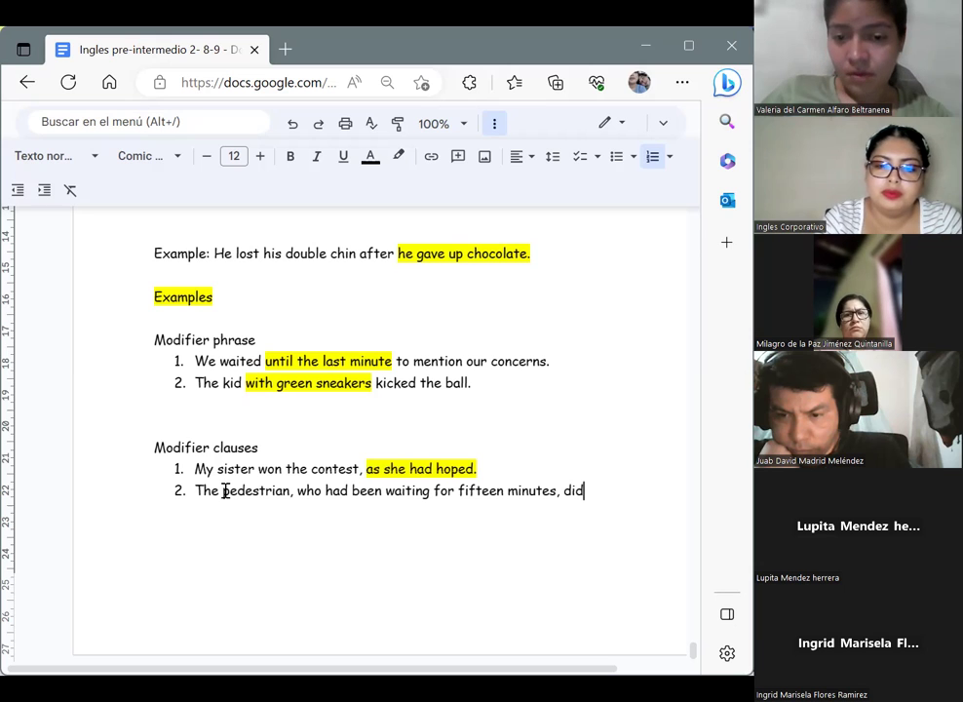
text(n't s)
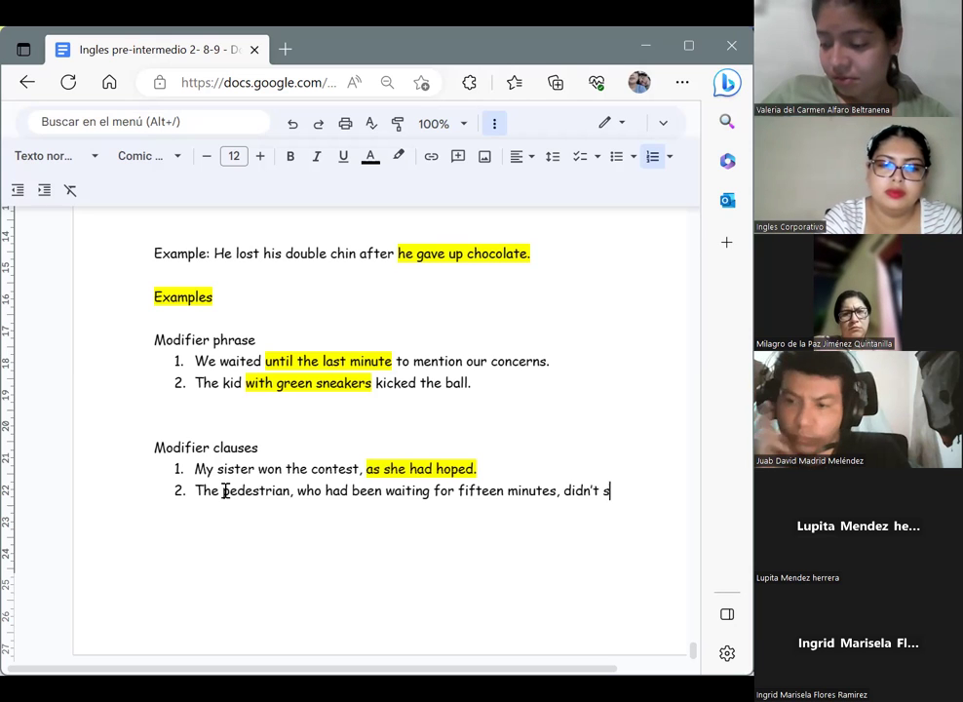
text(tep as)
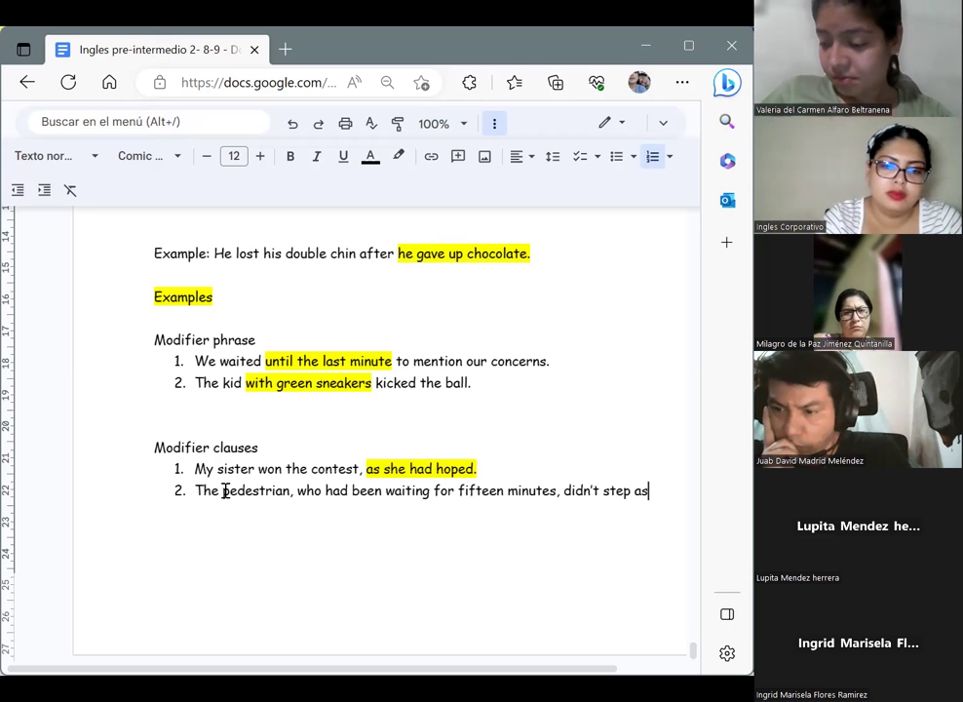
text(ide.)
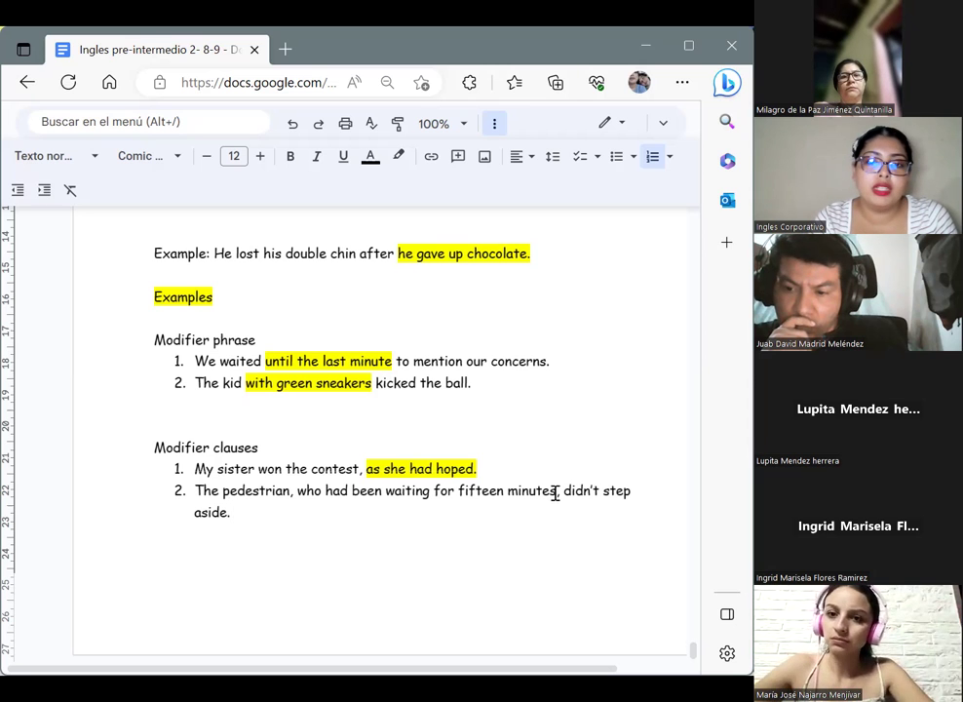
Step: Highlight the clause 'who had been waiting for fifteen minutes' in item 2 in yellow
drag(556, 492, 299, 494)
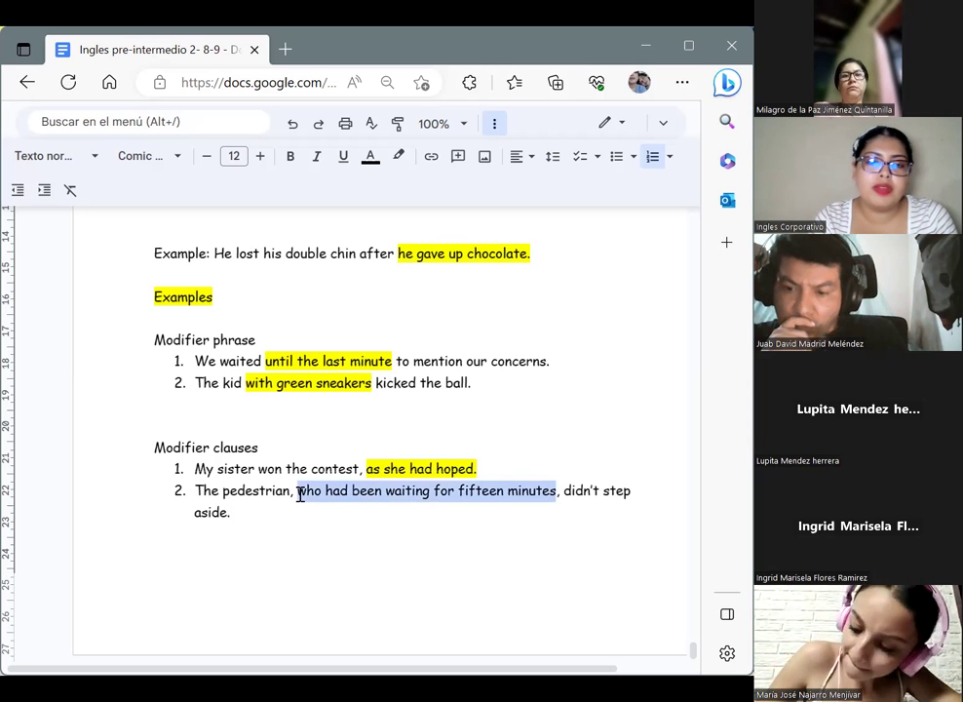
click(398, 157)
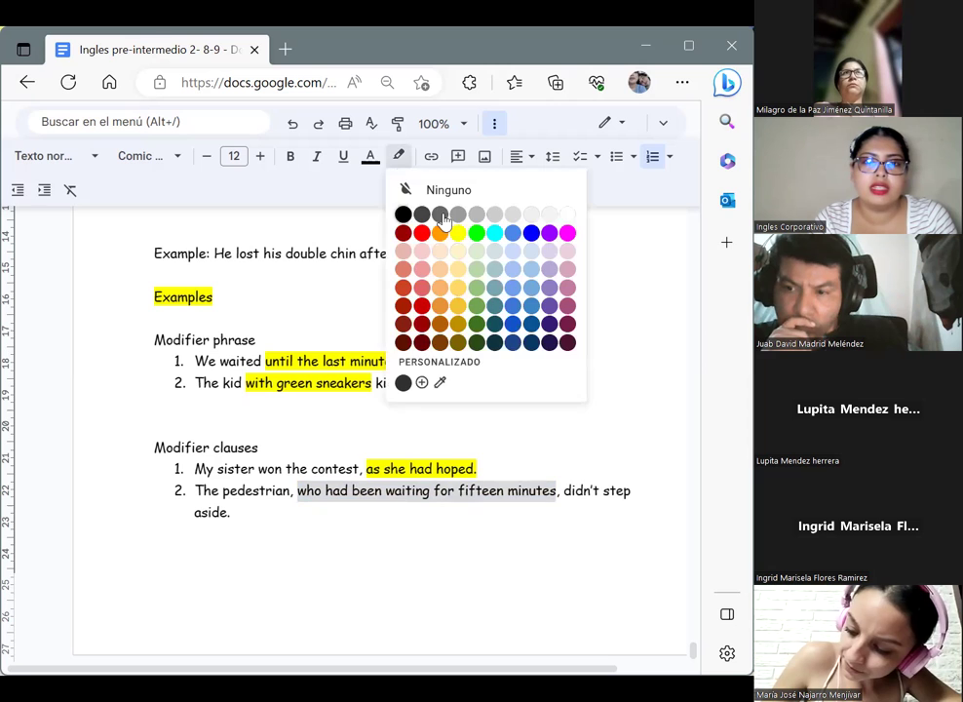
click(458, 233)
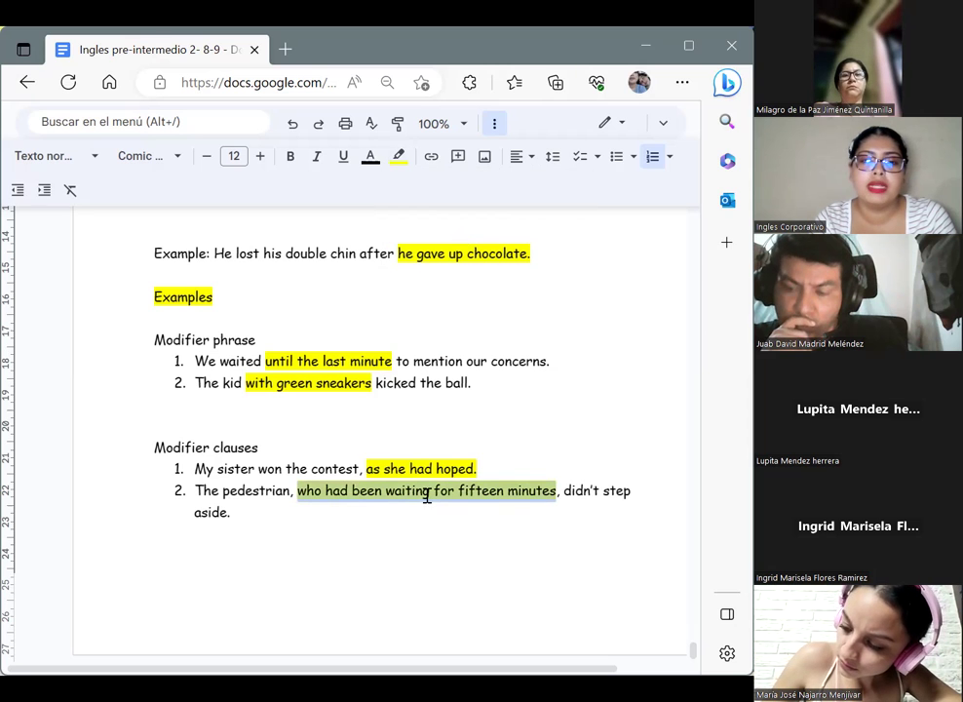
click(386, 506)
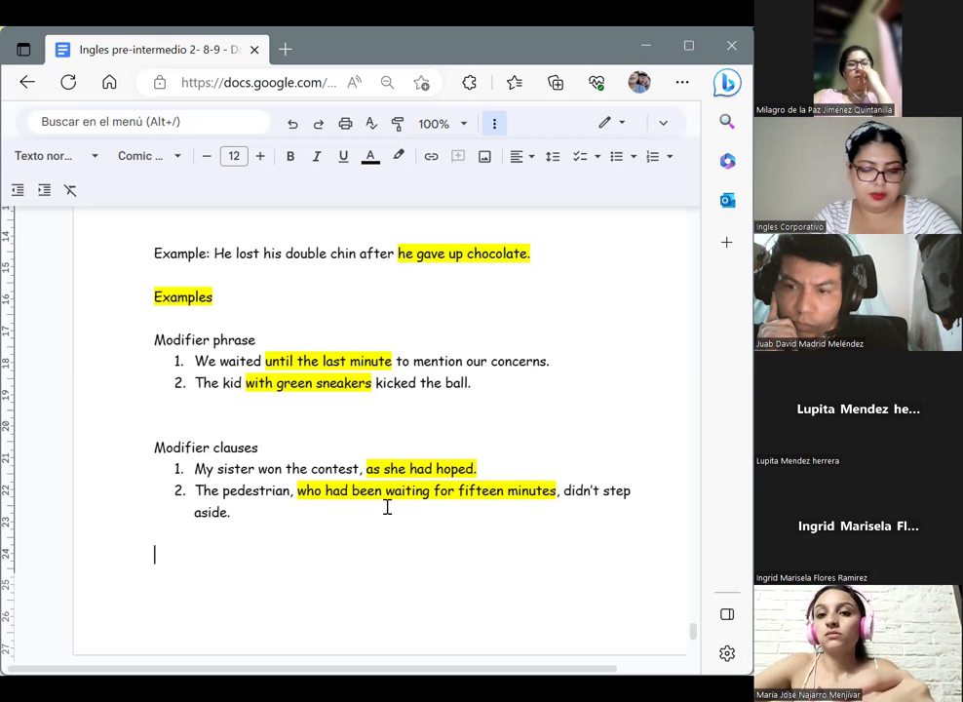
Step: Type the question 'How are modifiers structured?' and insert a page break after it
text(How are modi)
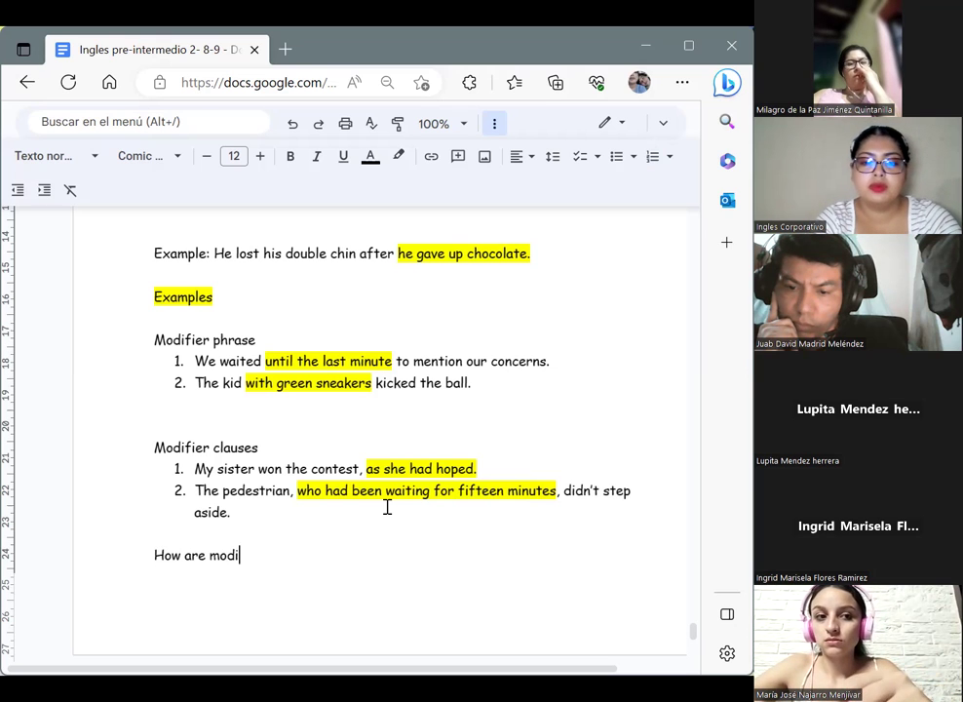
text(fiers str)
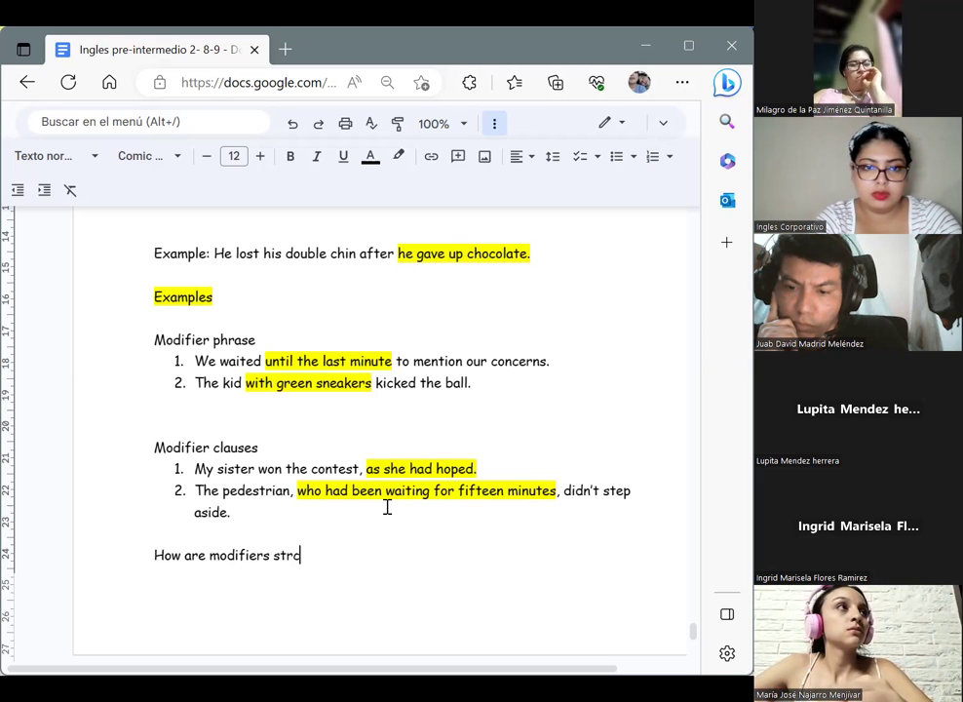
text(uctured?)
key(ctrl+Return)
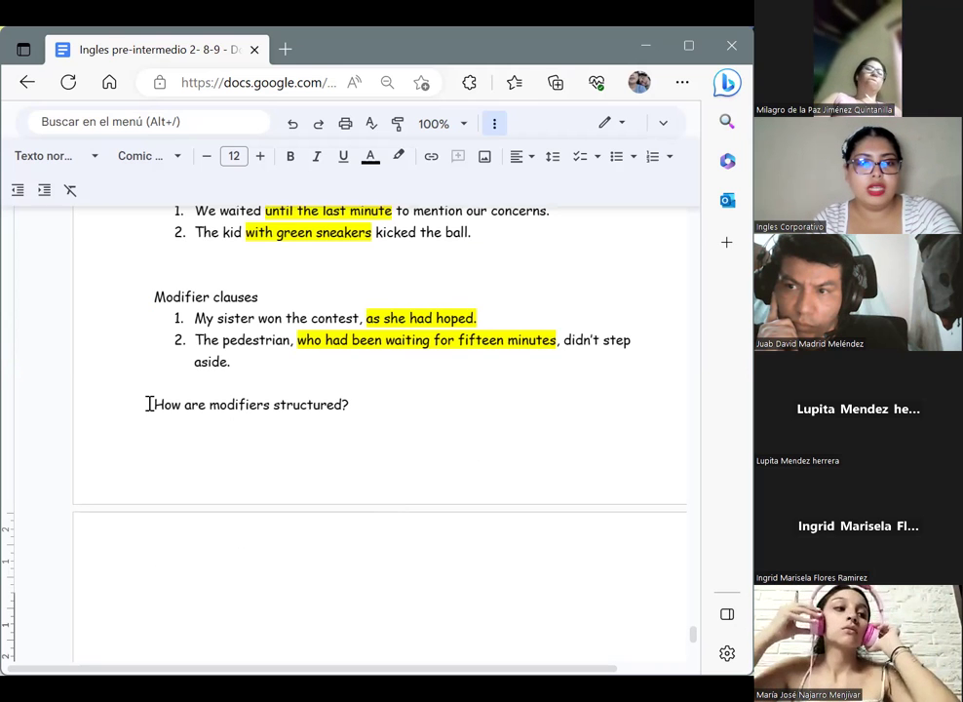
Step: Push 'How are modifiers structured?' onto page 2 with a blank line beneath it
click(145, 400)
key(ctrl+Return)
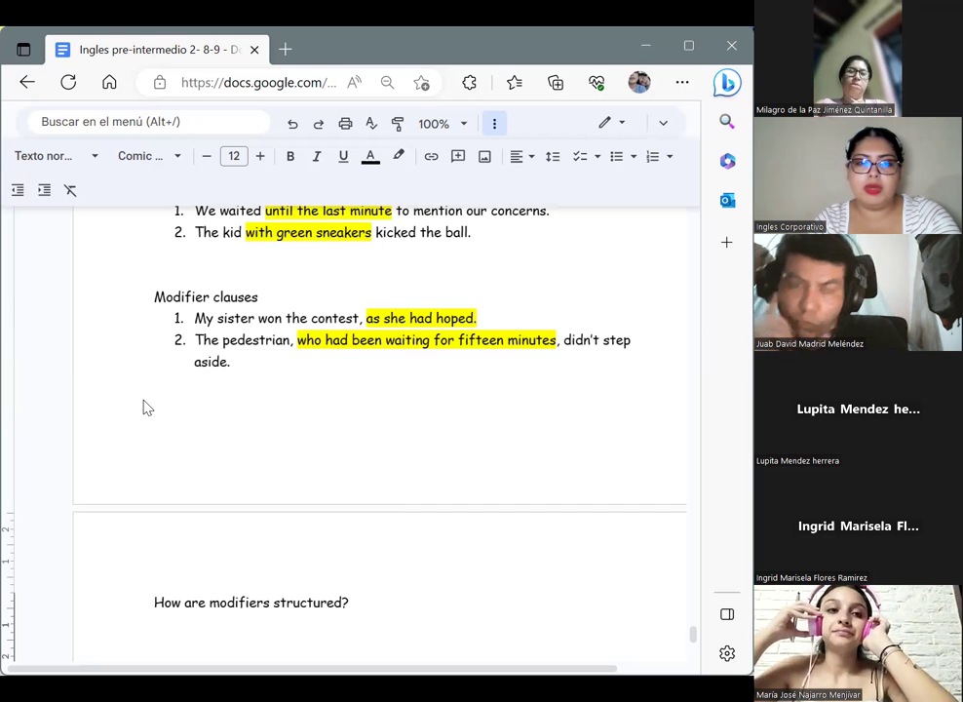
key(Return)
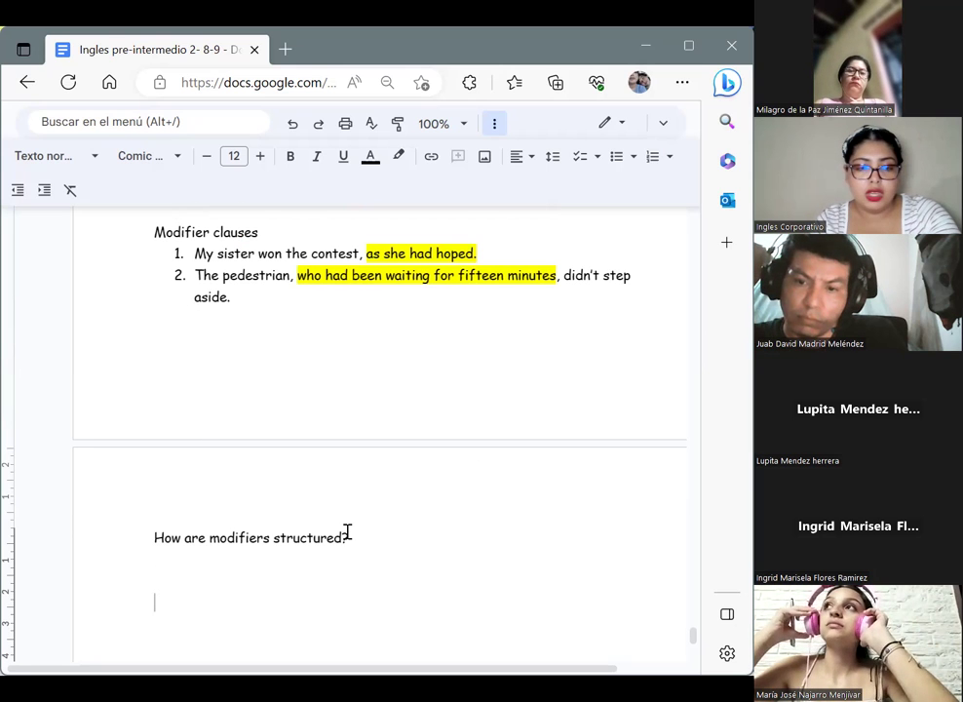
click(167, 574)
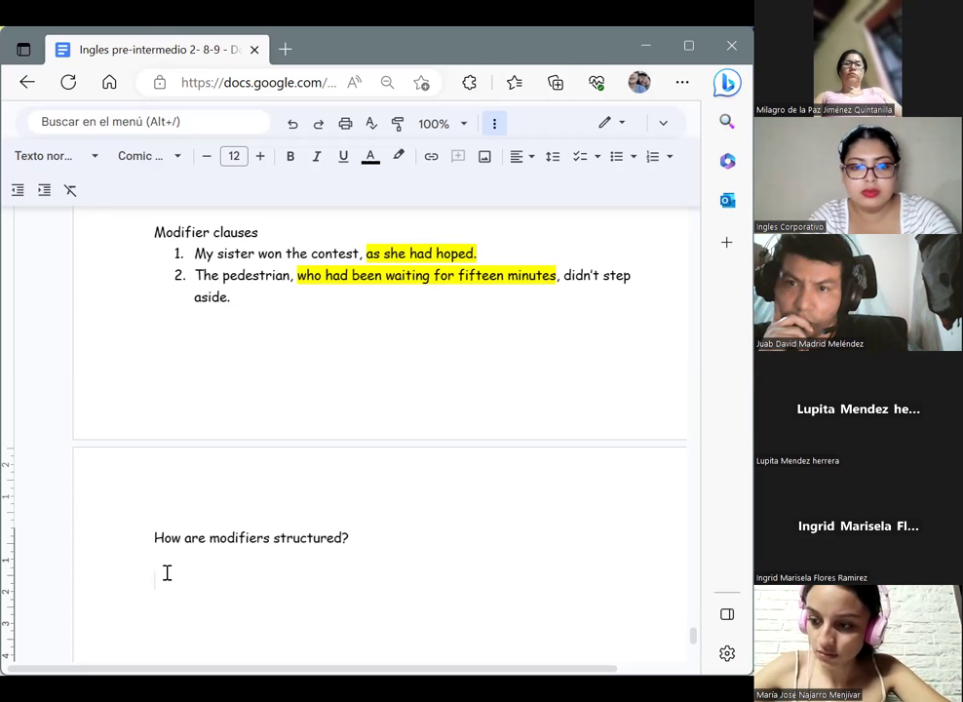
Step: Write that modifiers sit right beside the noun they modify, usually right before or after it
text(Th)
key(BackSpace)
text(mo)
key(BackSpace)
key(BackSpace)
text(difiers )
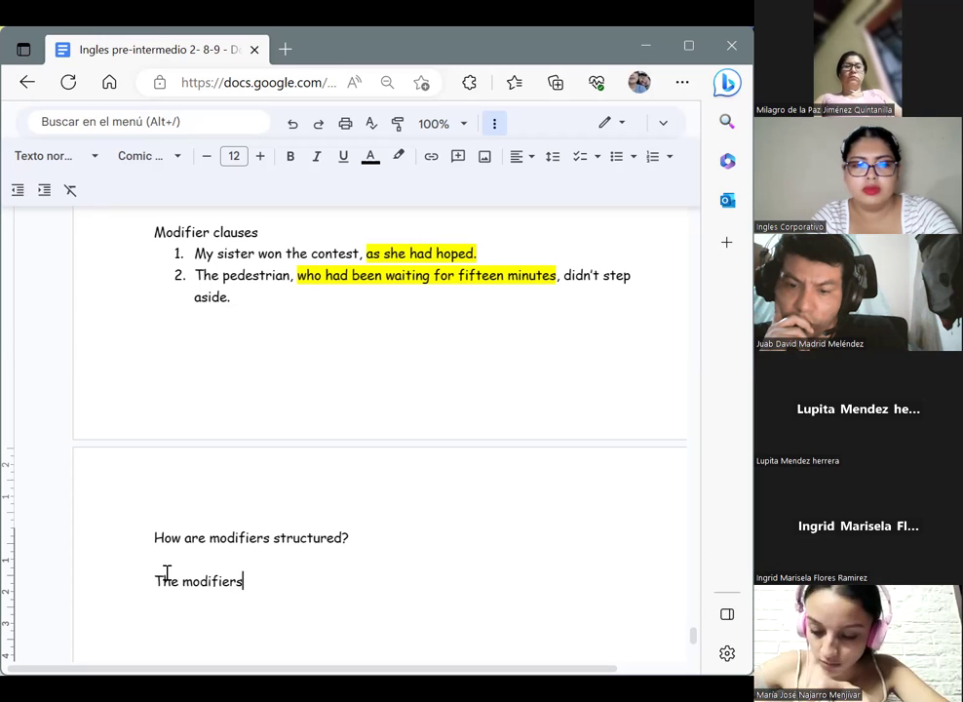
text(are placed )
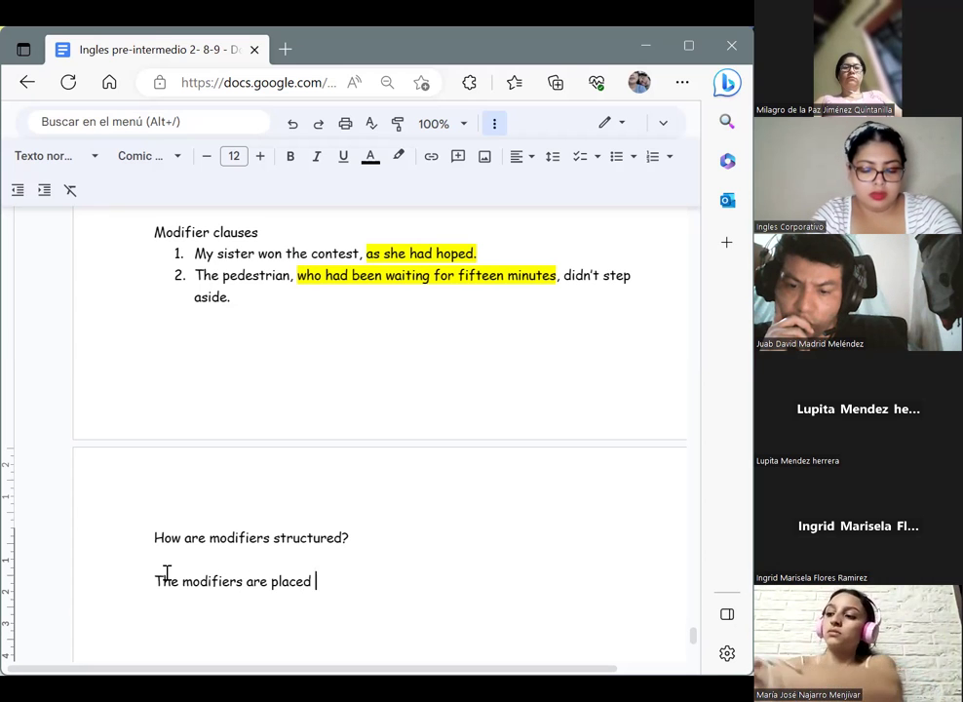
text(r)
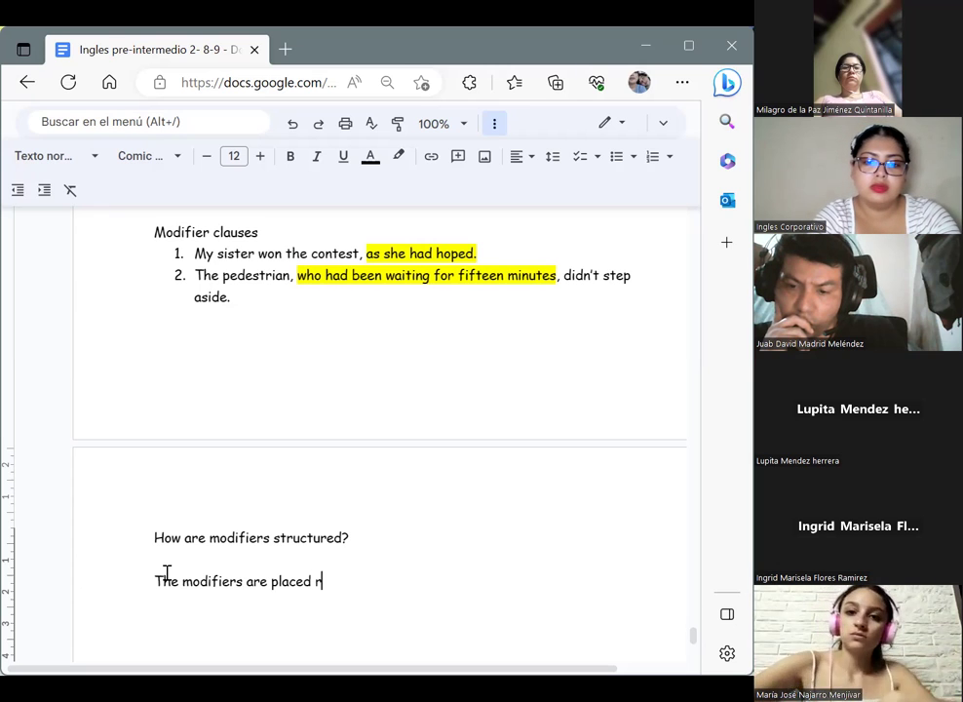
text(ight be)
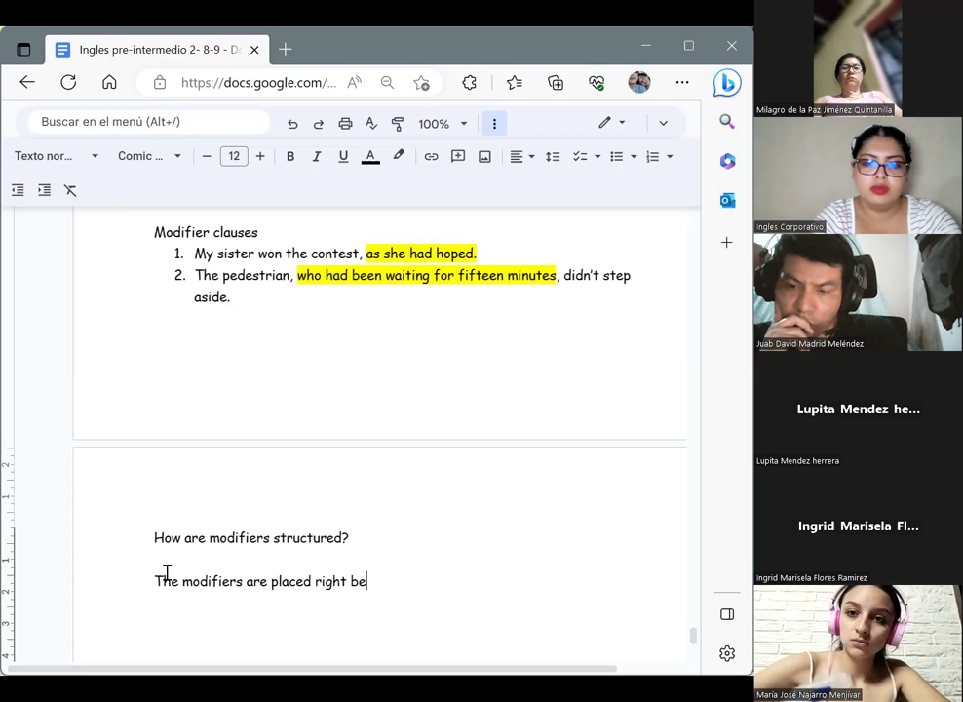
text(side the noun)
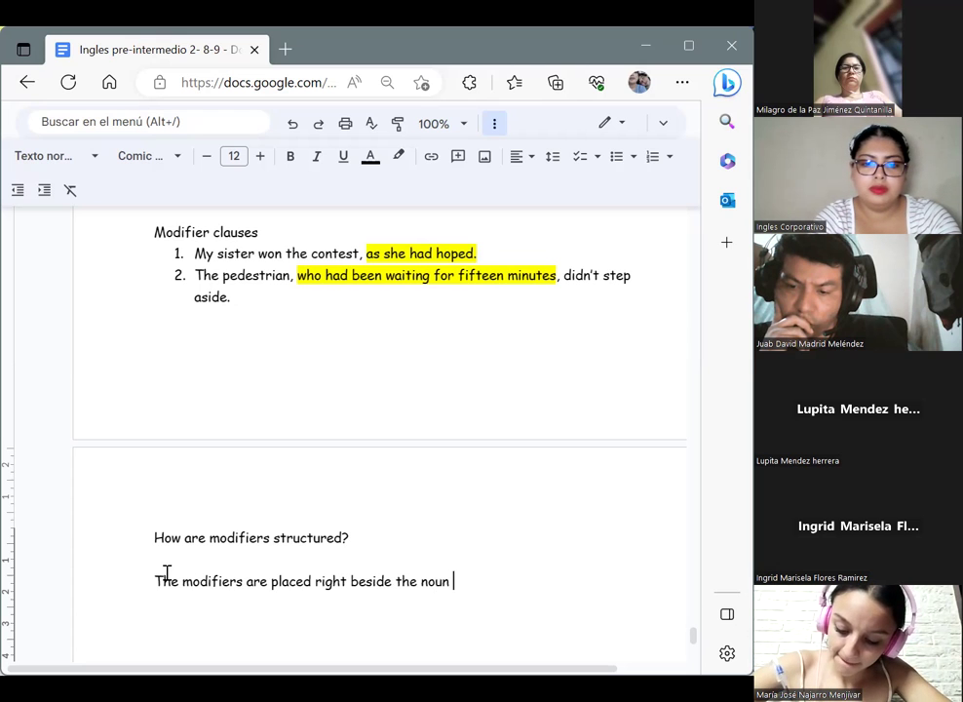
text( they’re modifi)
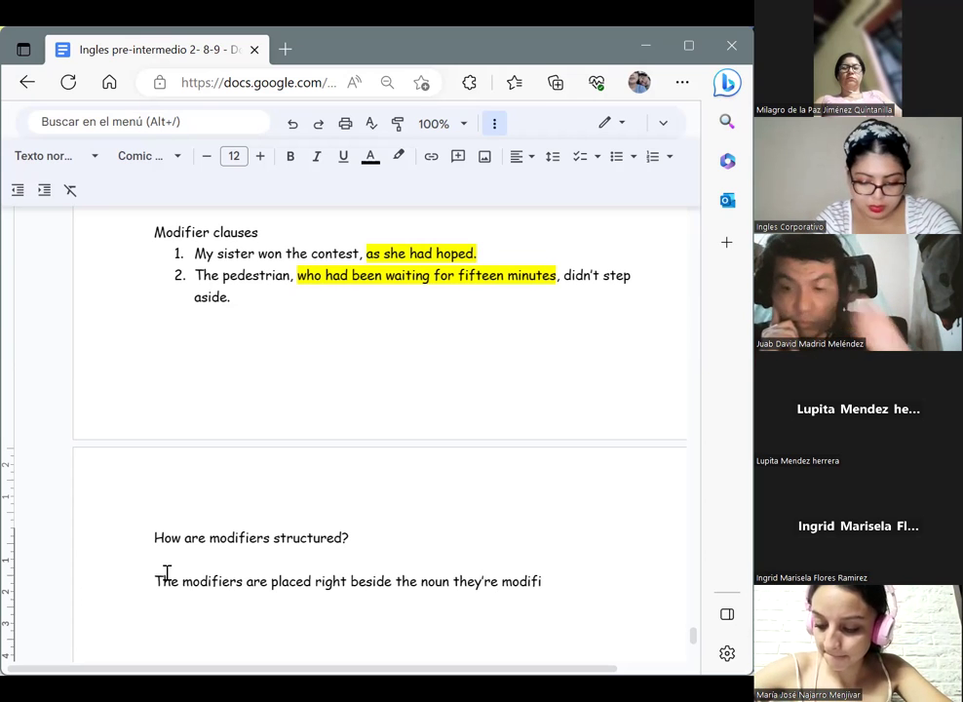
key(BackSpace)
text(ying. Usually)
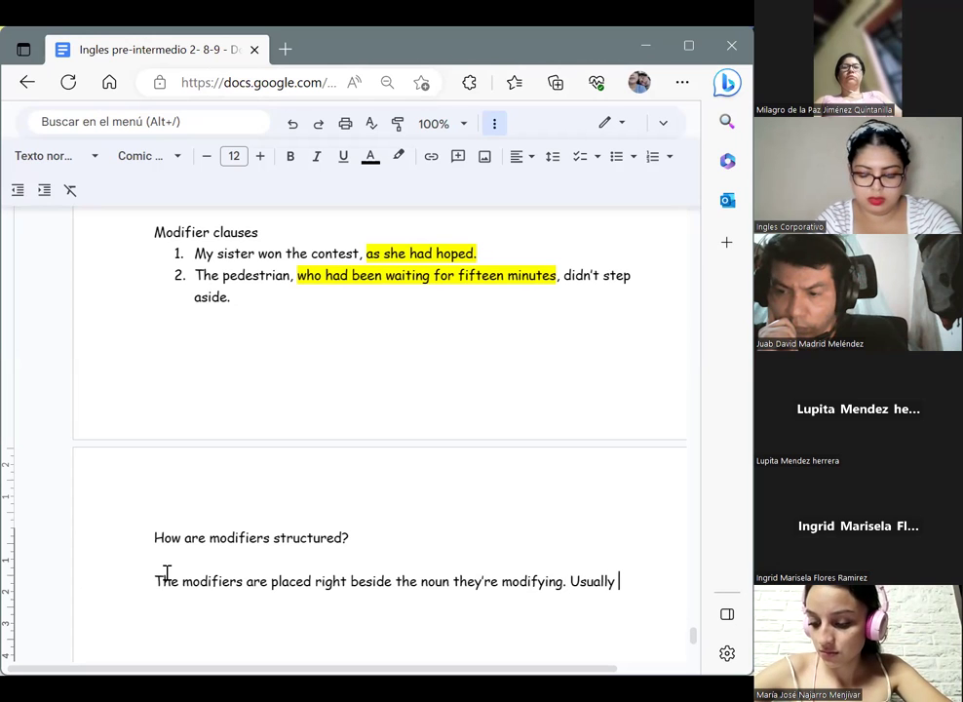
key(BackSpace)
text(, this means)
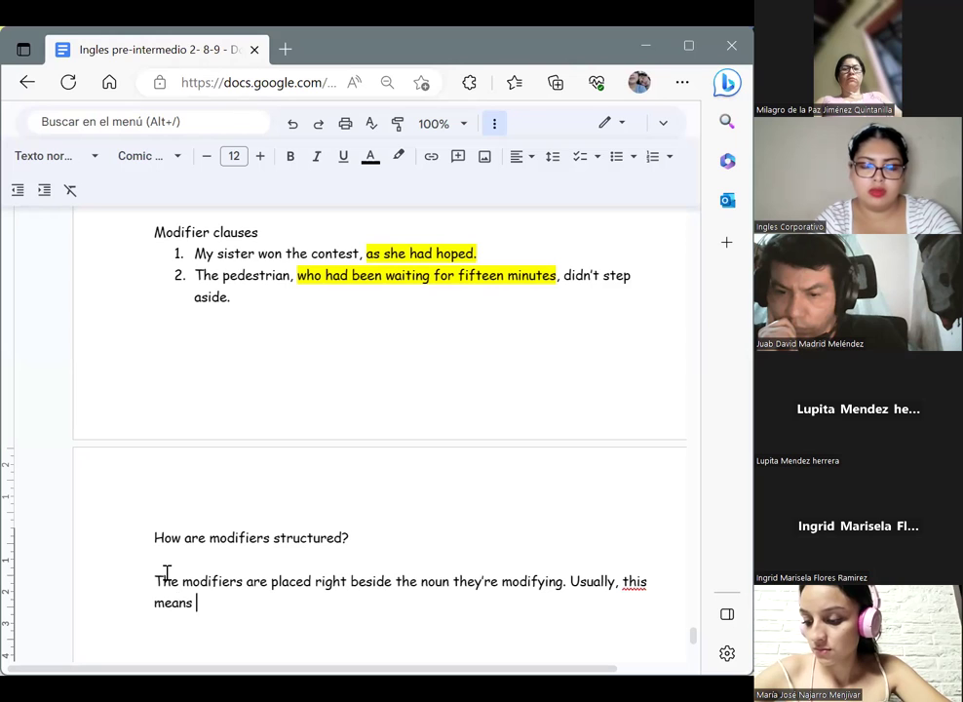
text(right f)
key(BackSpace)
text(before)
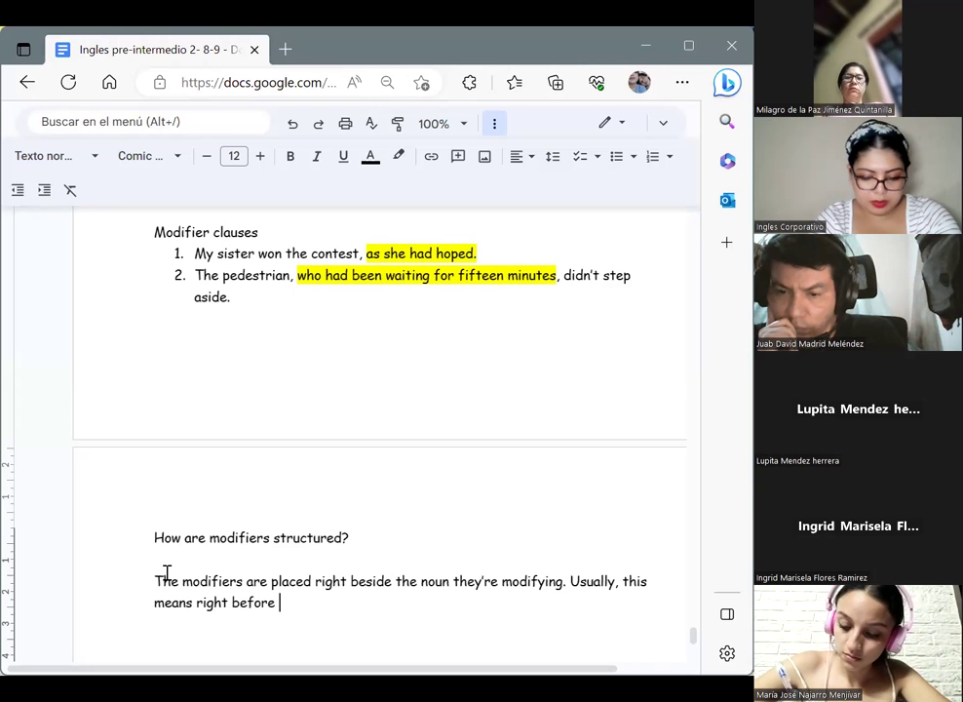
text( or after the noun.)
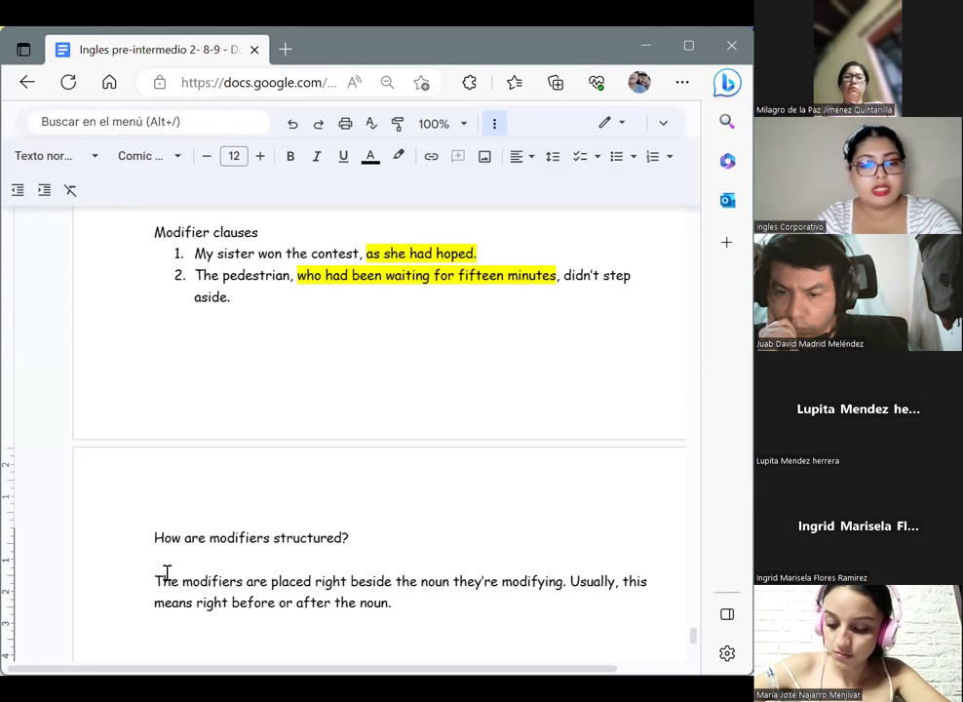
Step: Add an 'Examples:' label below the explanation with an empty line under it
key(Return)
key(Return)
text(E)
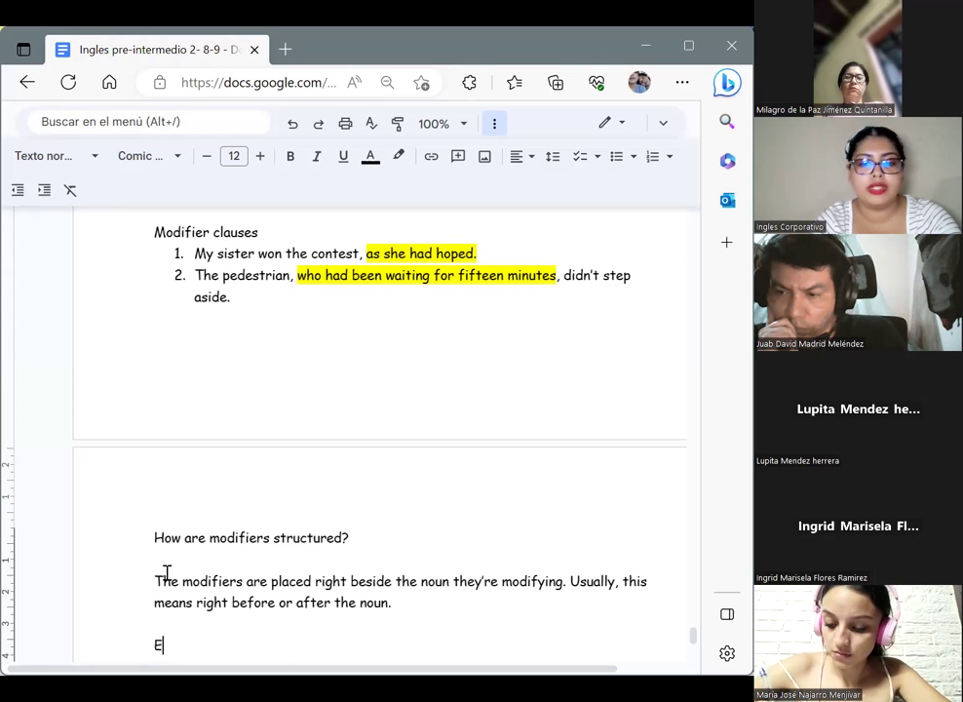
text(xamples:)
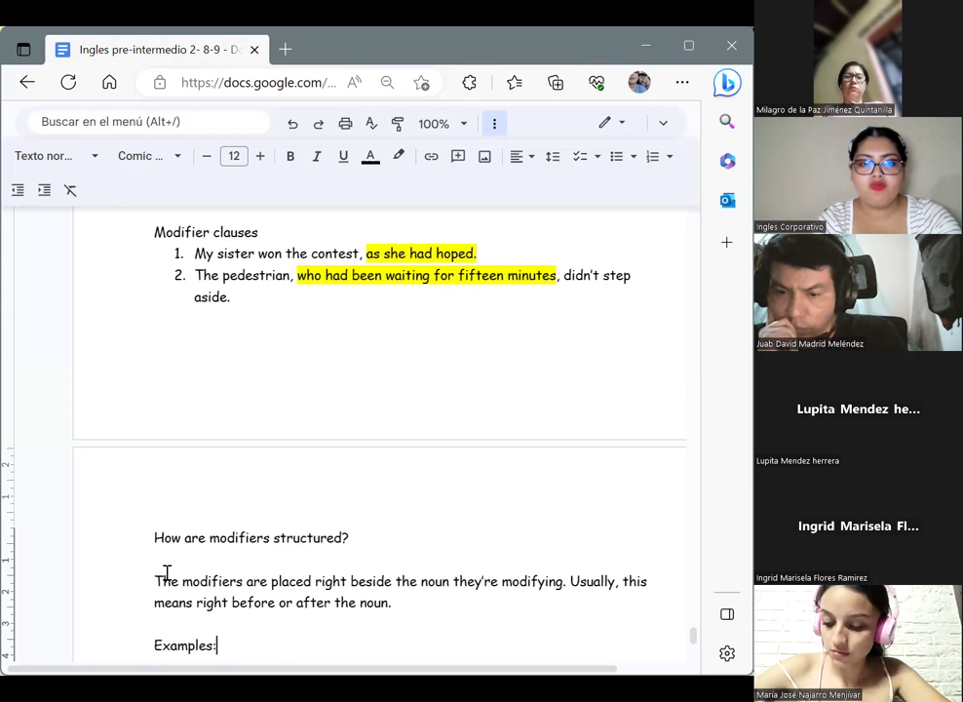
key(Return)
scroll(253, 290, down, 1)
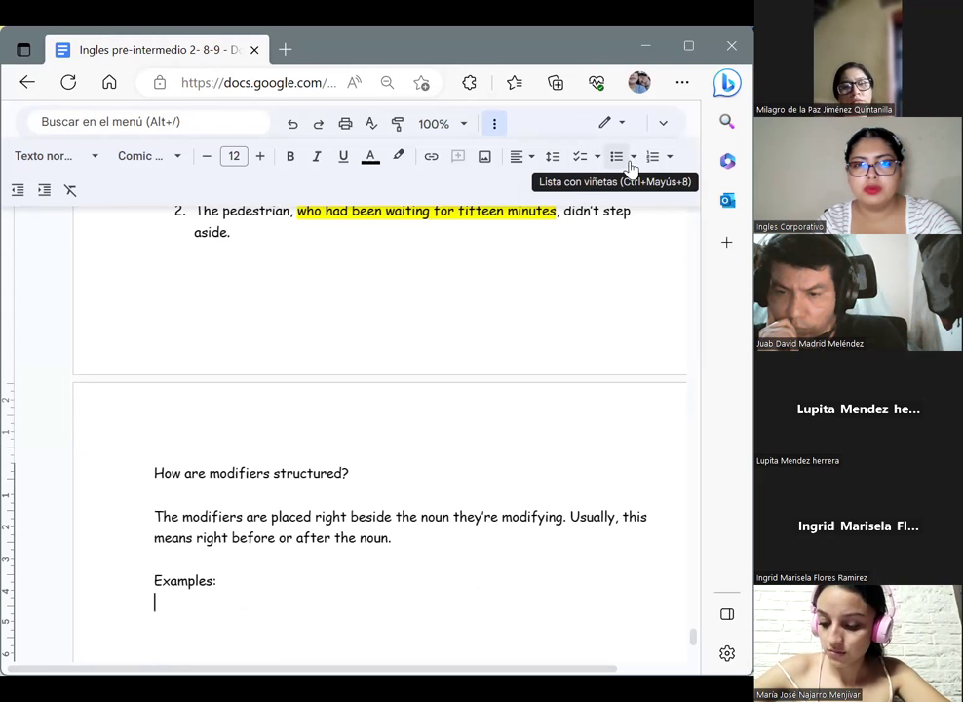
Step: Make a checklist item reading 'The girls ordered a pizza without sauce.'
click(633, 158)
click(585, 237)
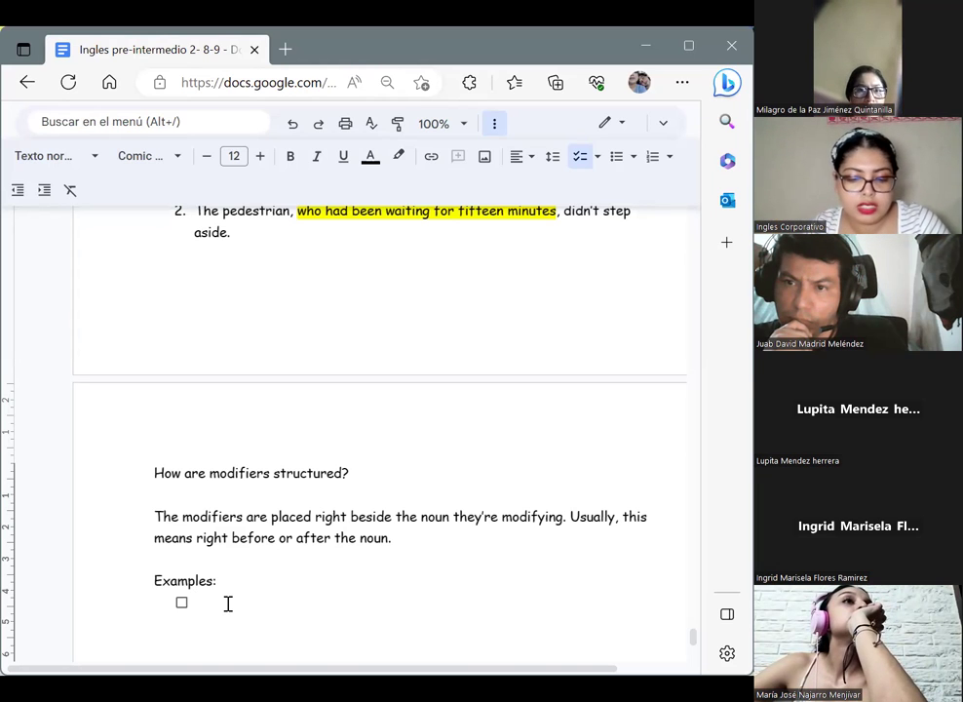
text(The gir)
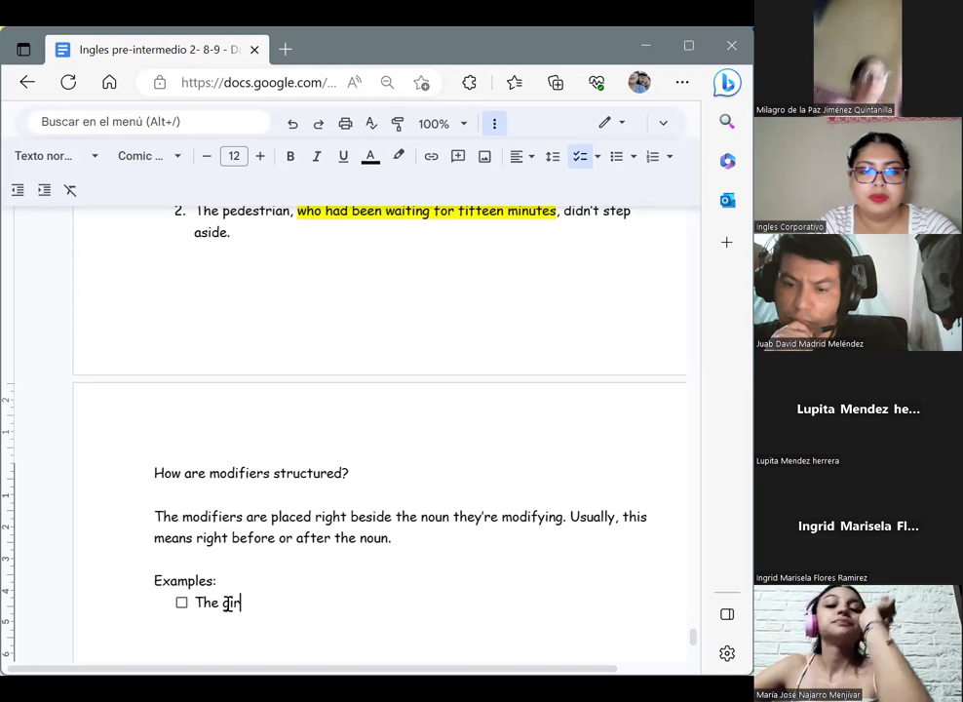
text(ls ordered a pizza without )
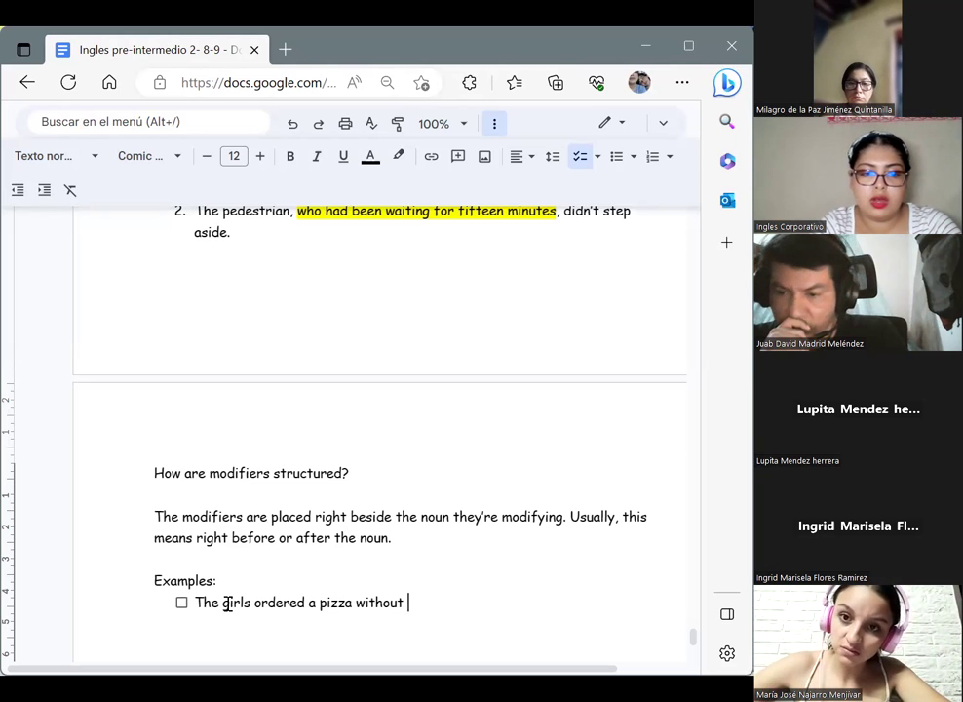
text(sauce.)
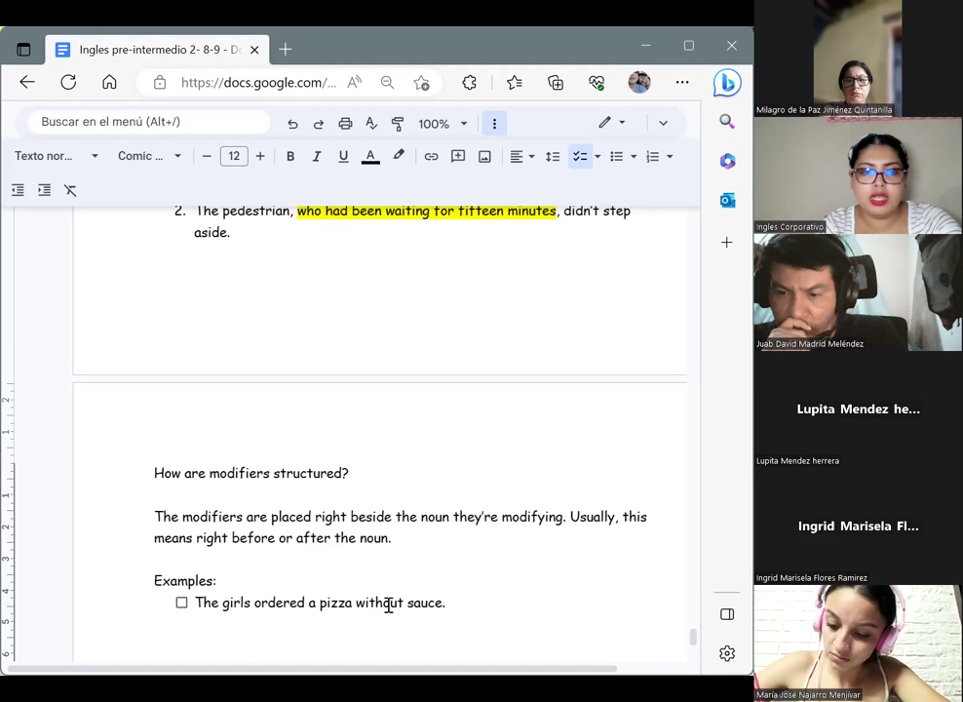
shift+click(359, 603)
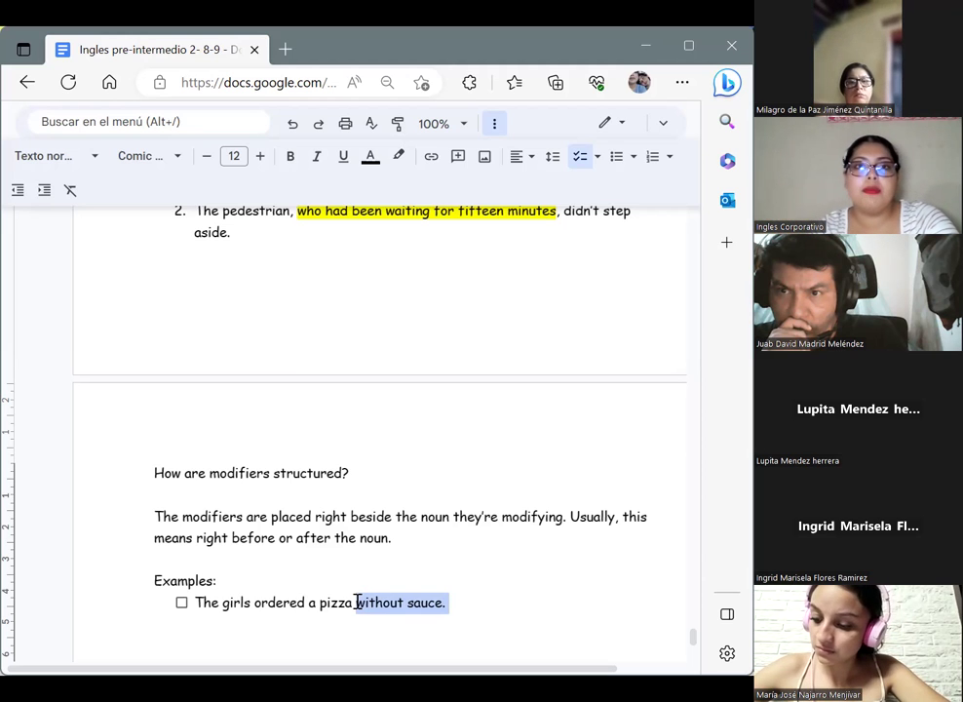
Step: Highlight 'without sauce.' in the pizza example in yellow
click(409, 158)
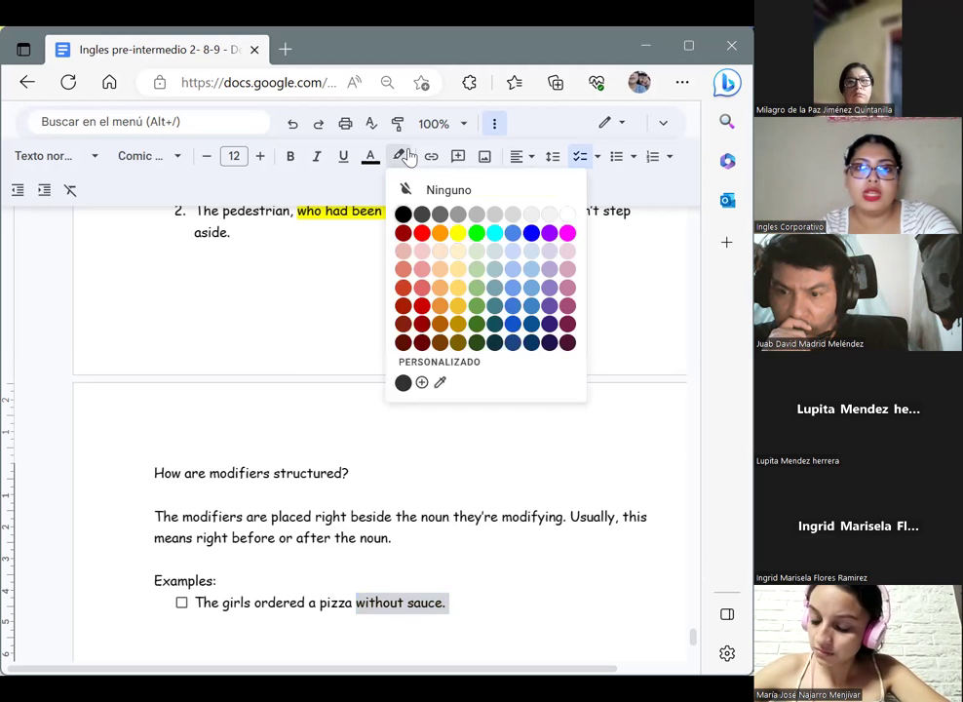
click(457, 232)
click(461, 610)
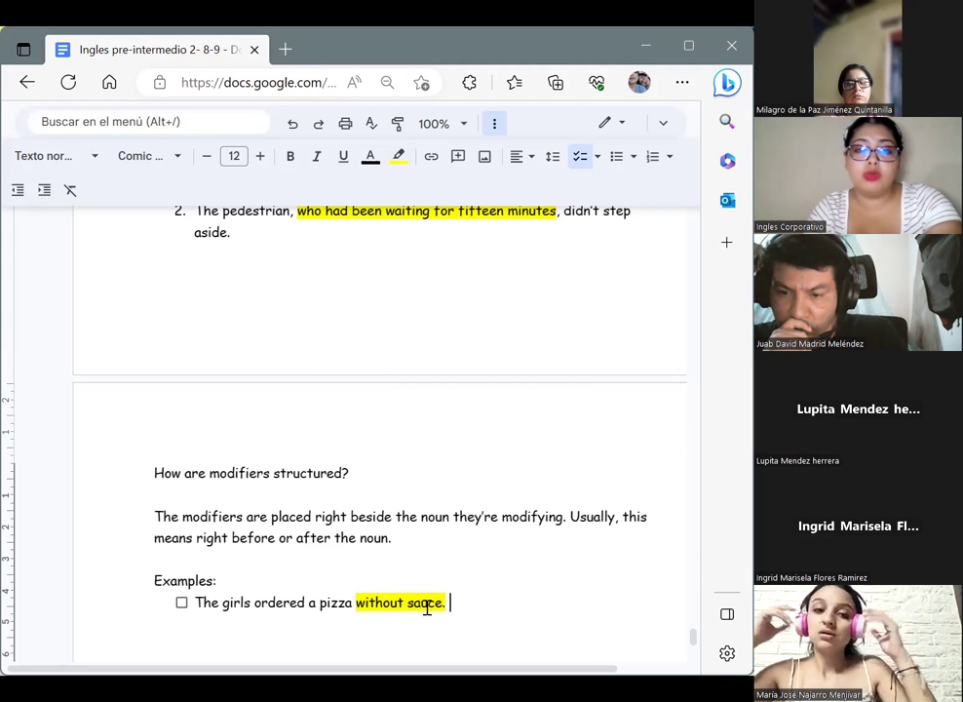
Step: Underline the noun 'pizza' in the example sentence
drag(321, 603, 320, 603)
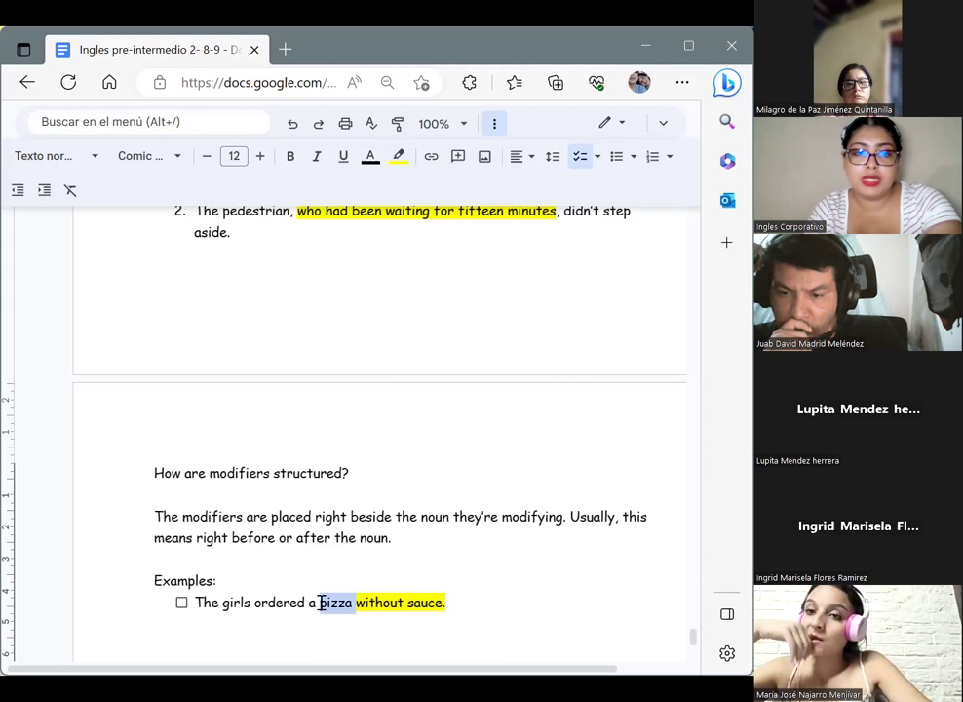
click(340, 160)
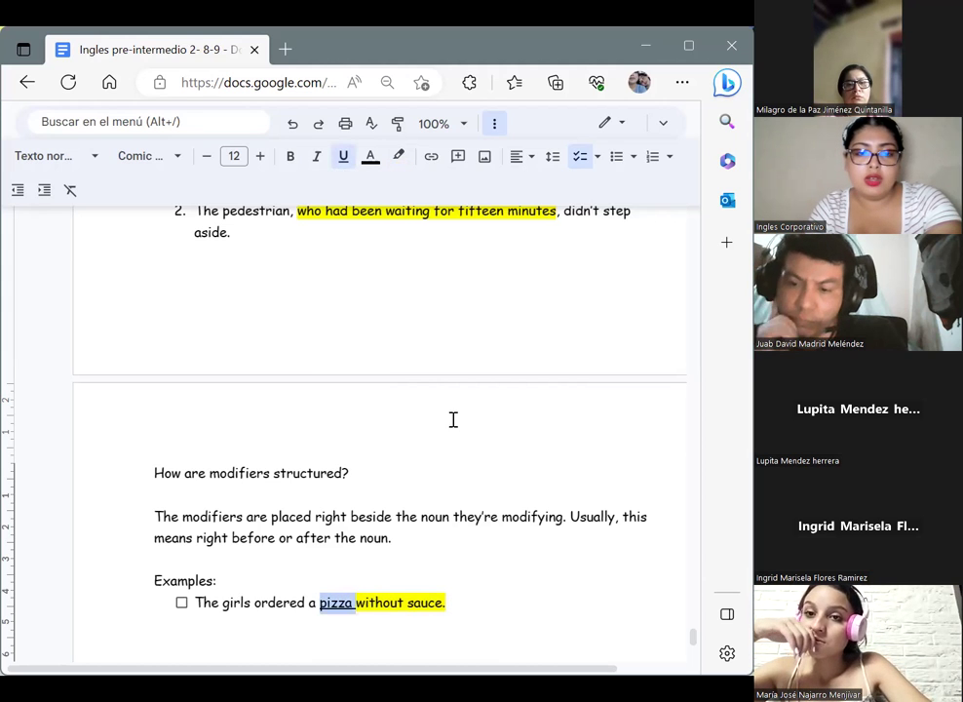
click(547, 601)
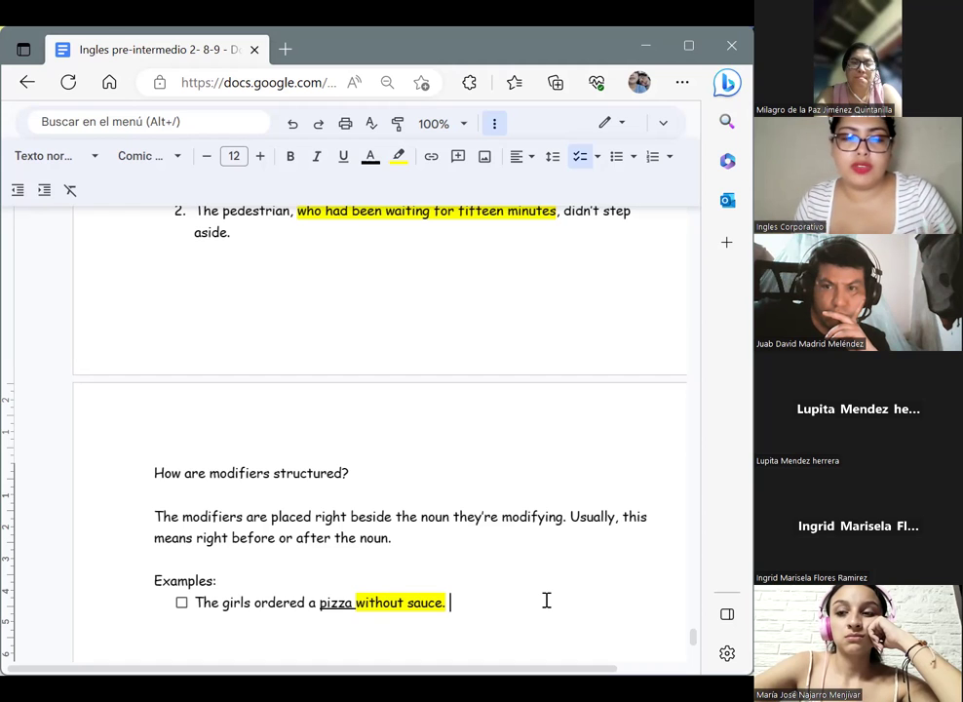
Step: Add the unhighlighted line 'This is also true when they're modifying a verb or adjective:'
key(Return)
key(Return)
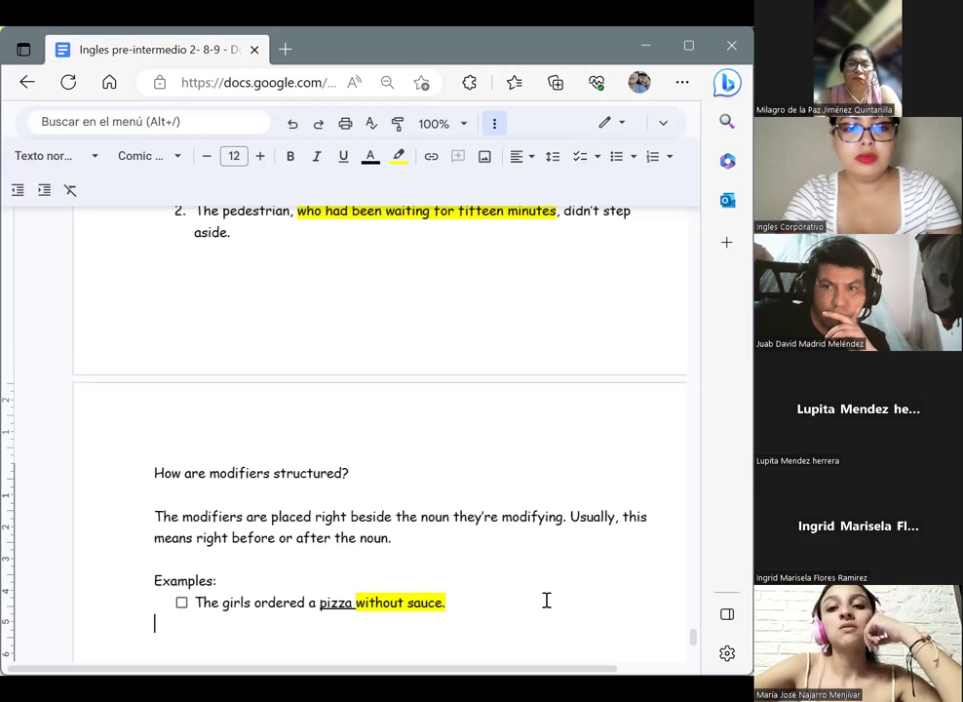
text(This is )
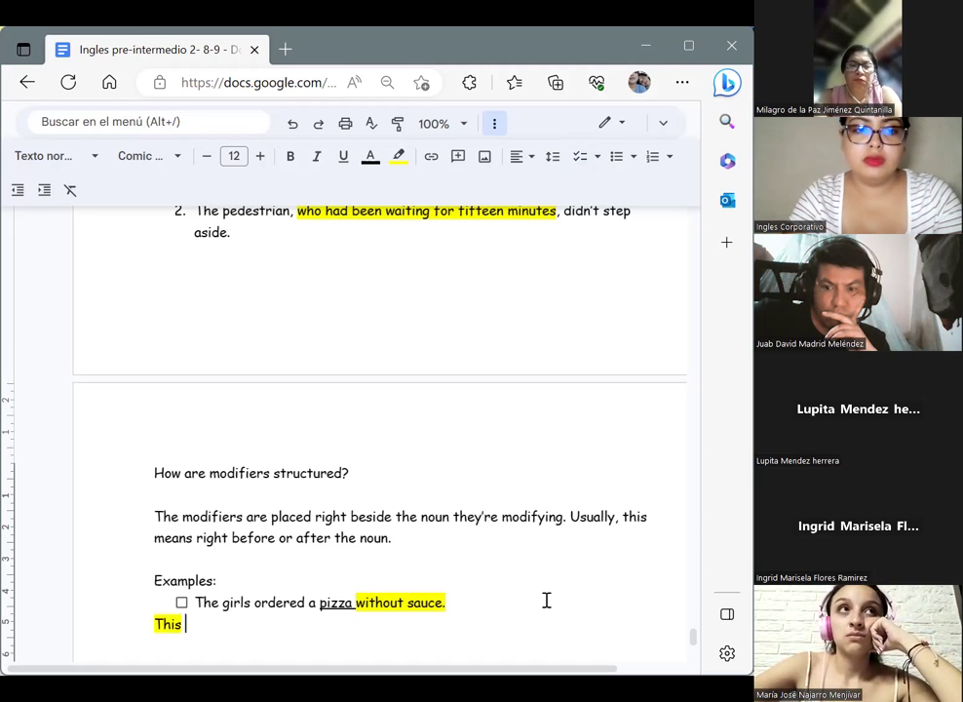
text(also true)
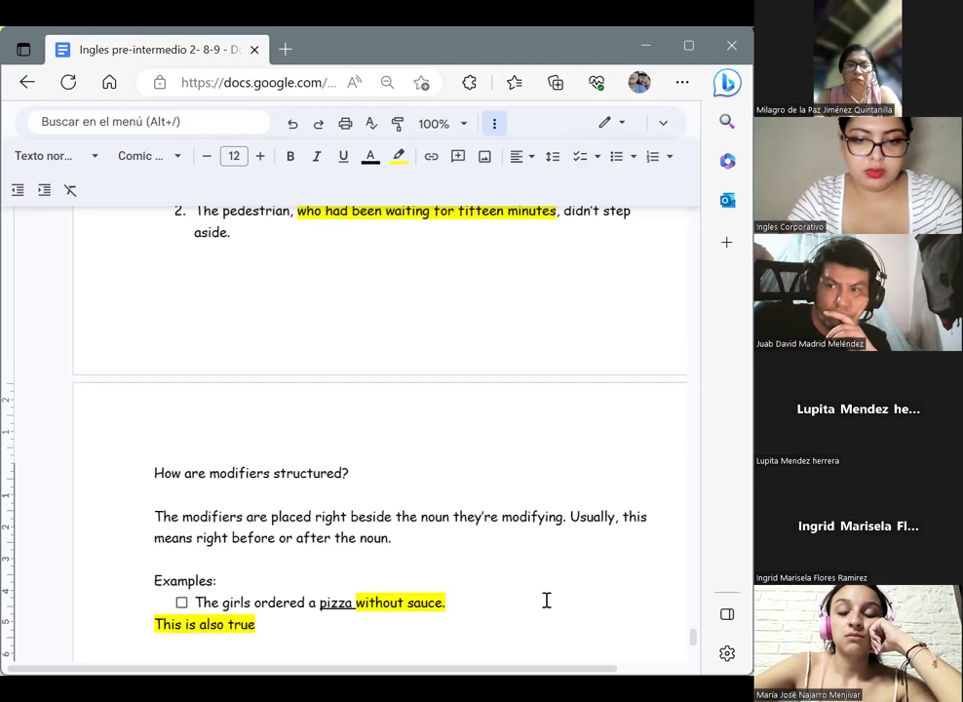
text( when theu)
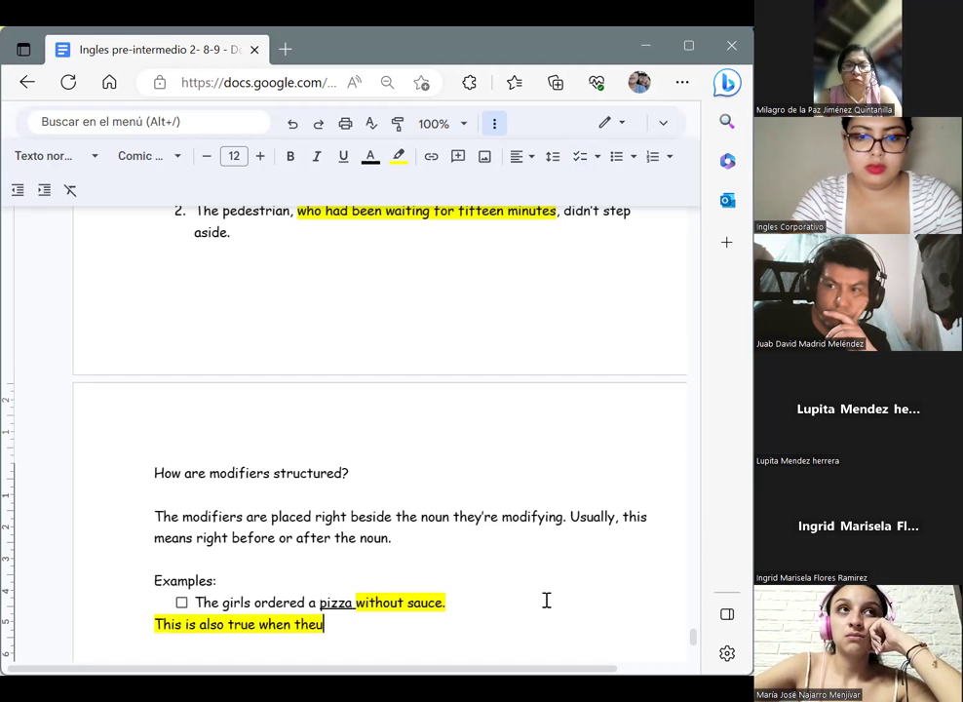
key(BackSpace)
text(t)
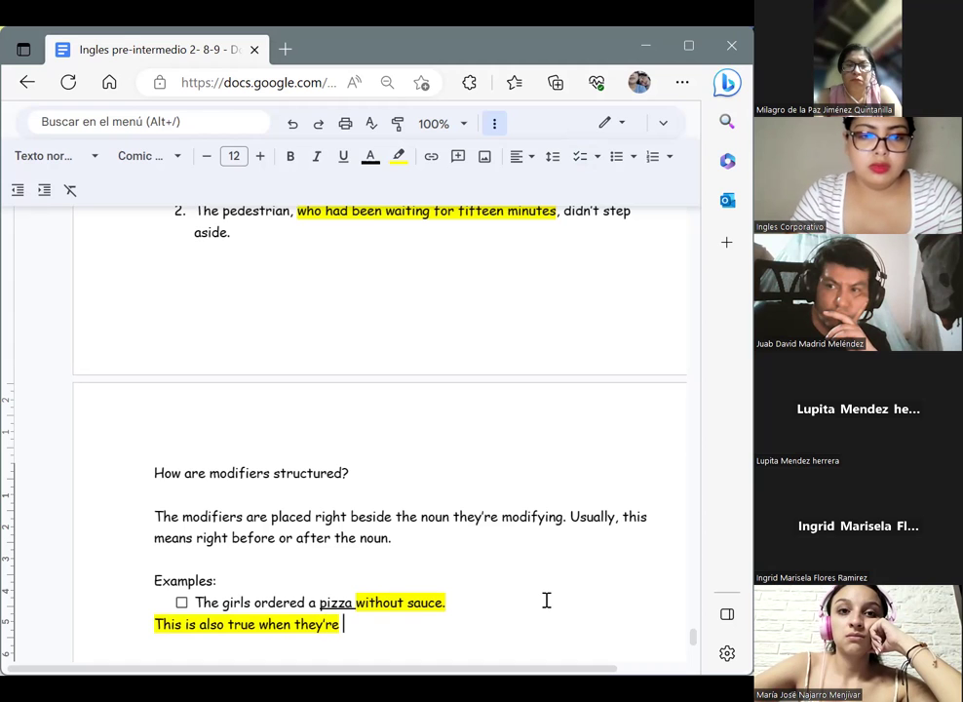
drag(348, 626, 148, 629)
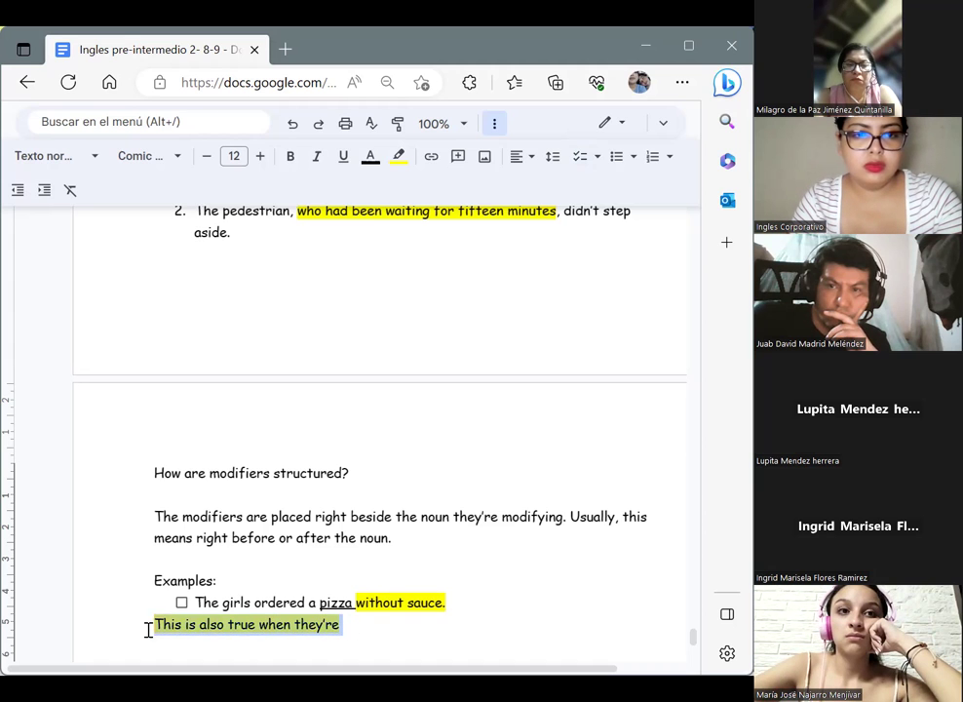
click(399, 156)
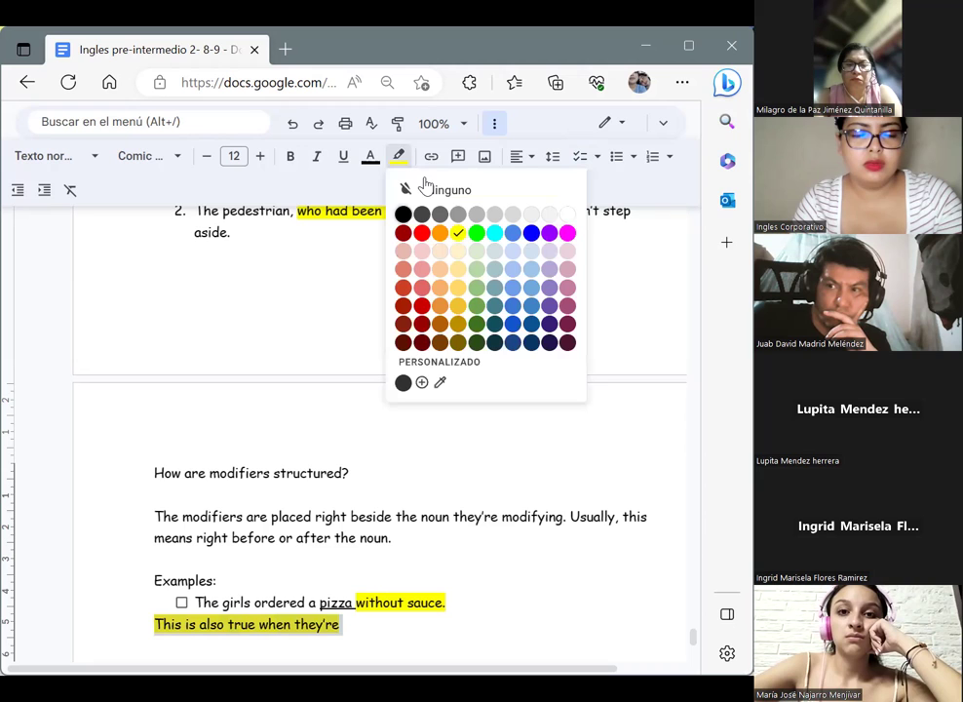
click(354, 622)
text(modify)
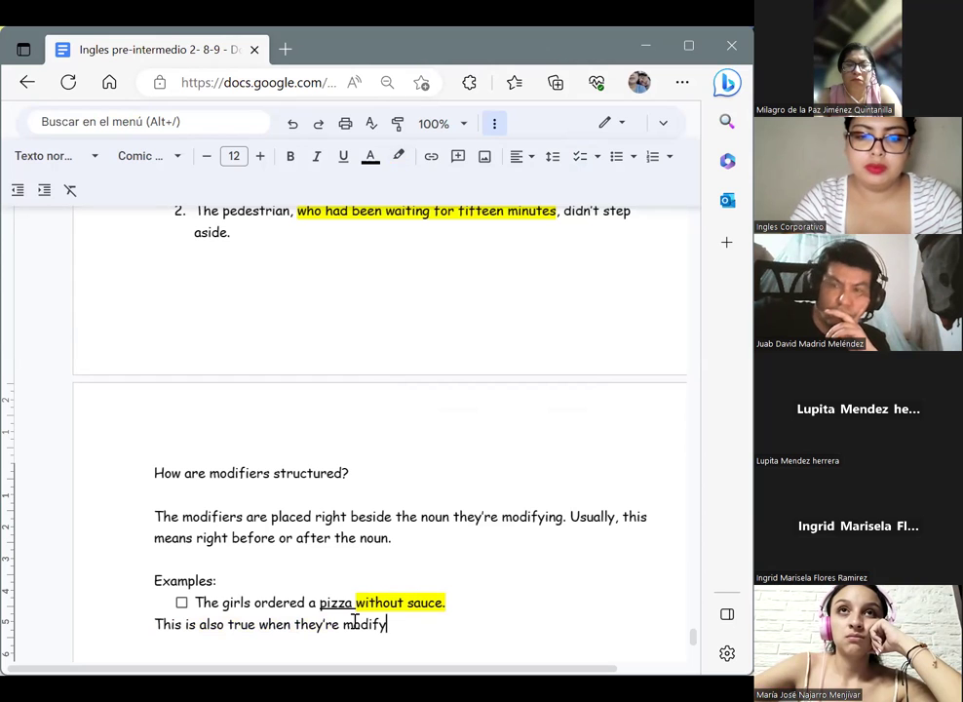
text(ing)
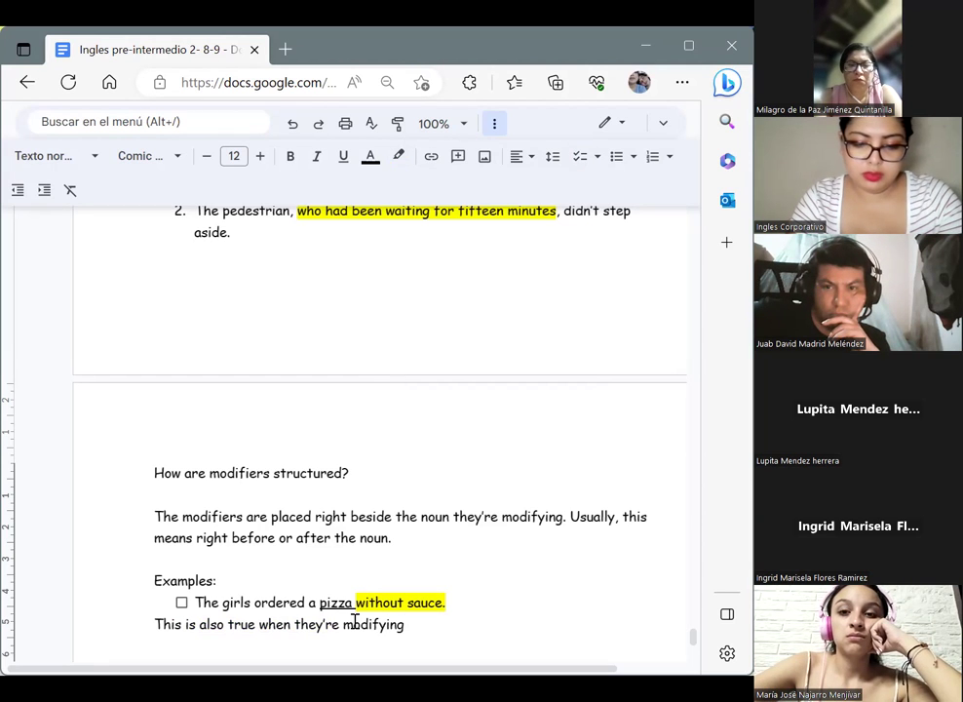
text( a ver)
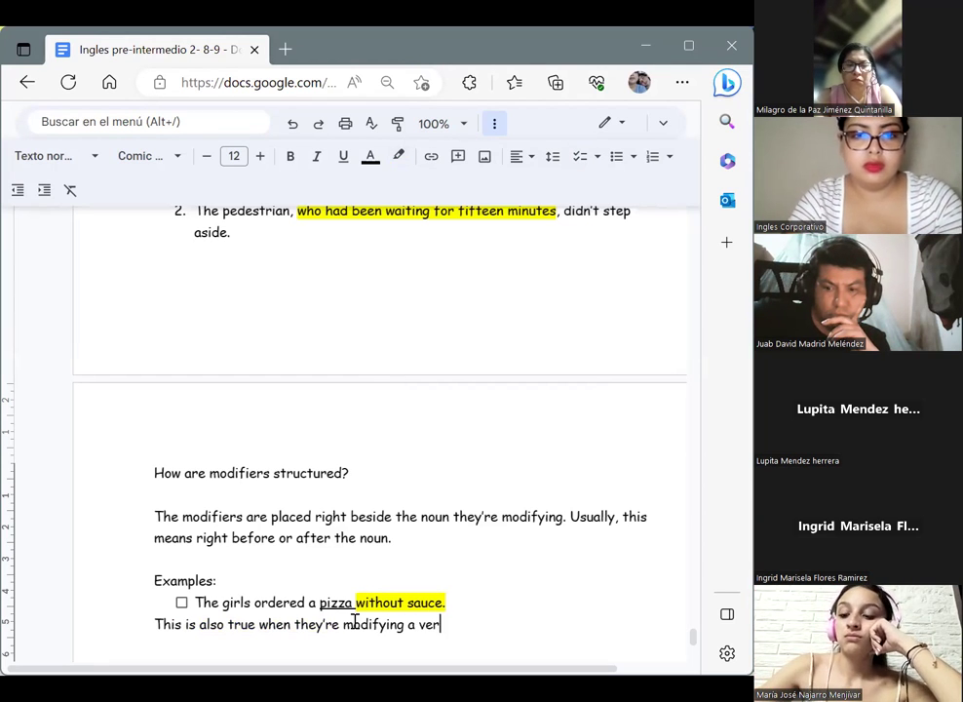
text(b or adjecti)
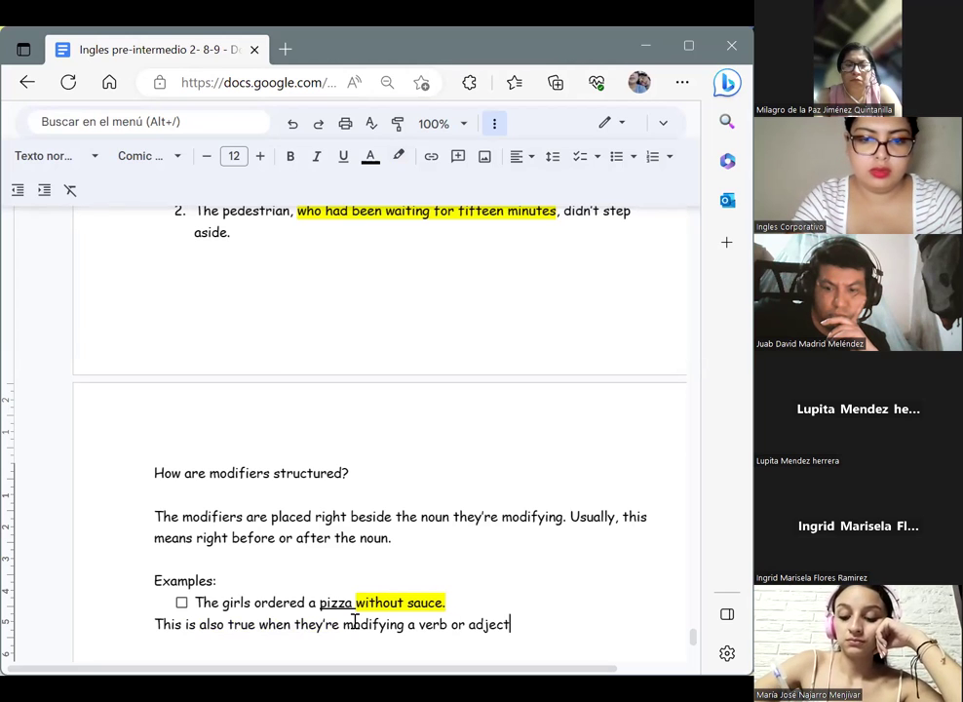
text(ve:)
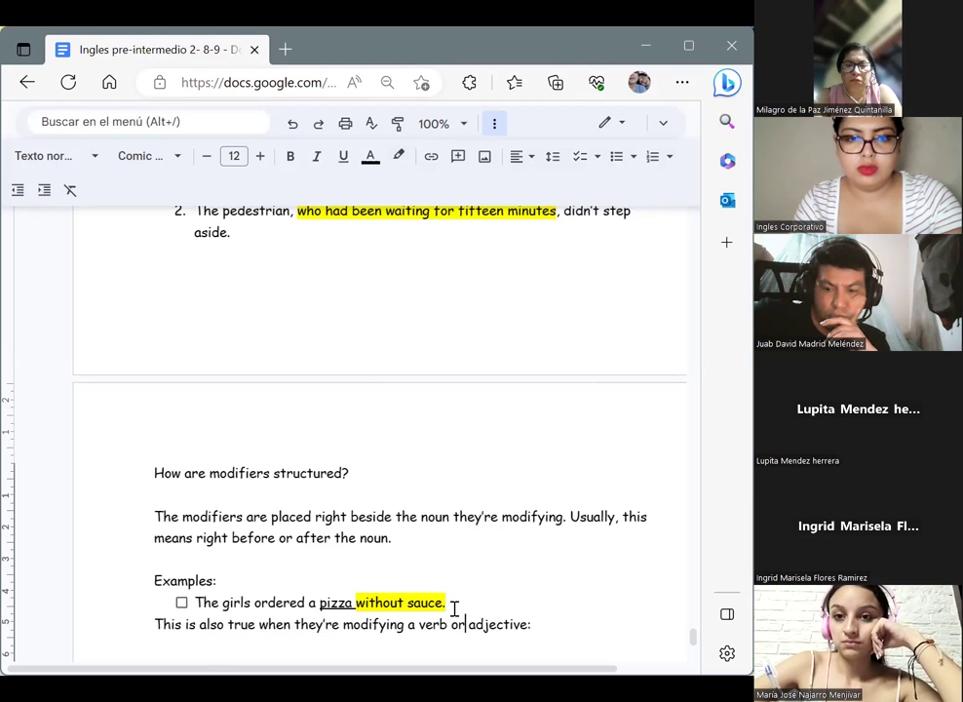
Step: Add a plain 'Examples' label below the verb-or-adjective sentence, dropping the stray checkbox
key(Return)
key(BackSpace)
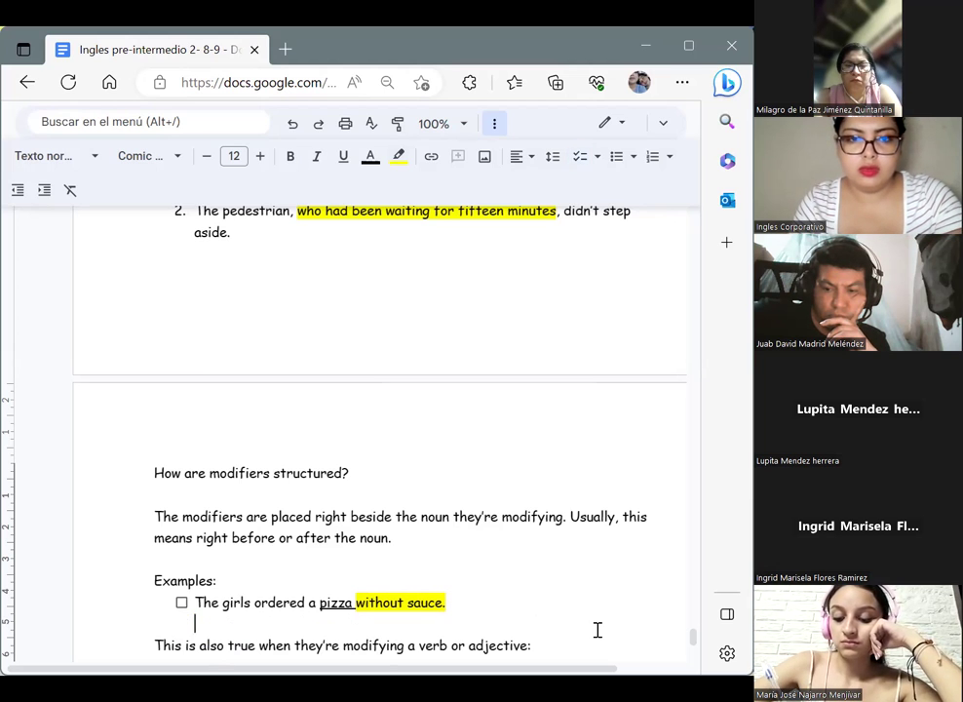
key(Return)
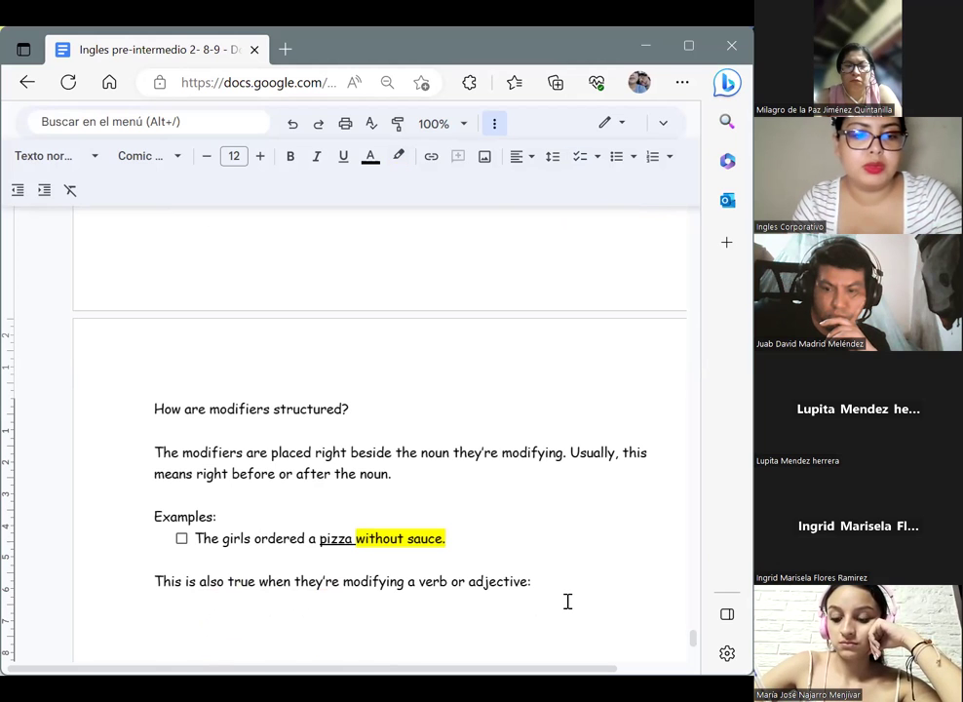
text(Examples)
key(Return)
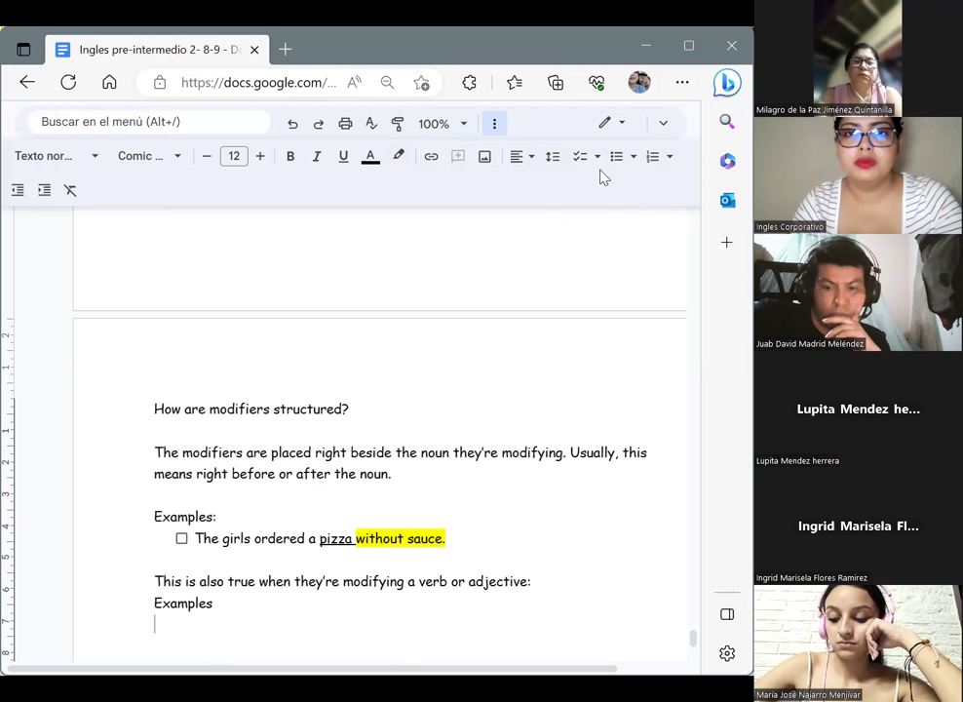
Step: Start a star-bulleted item reading 'He bought a bright blue van.'
click(597, 158)
click(633, 157)
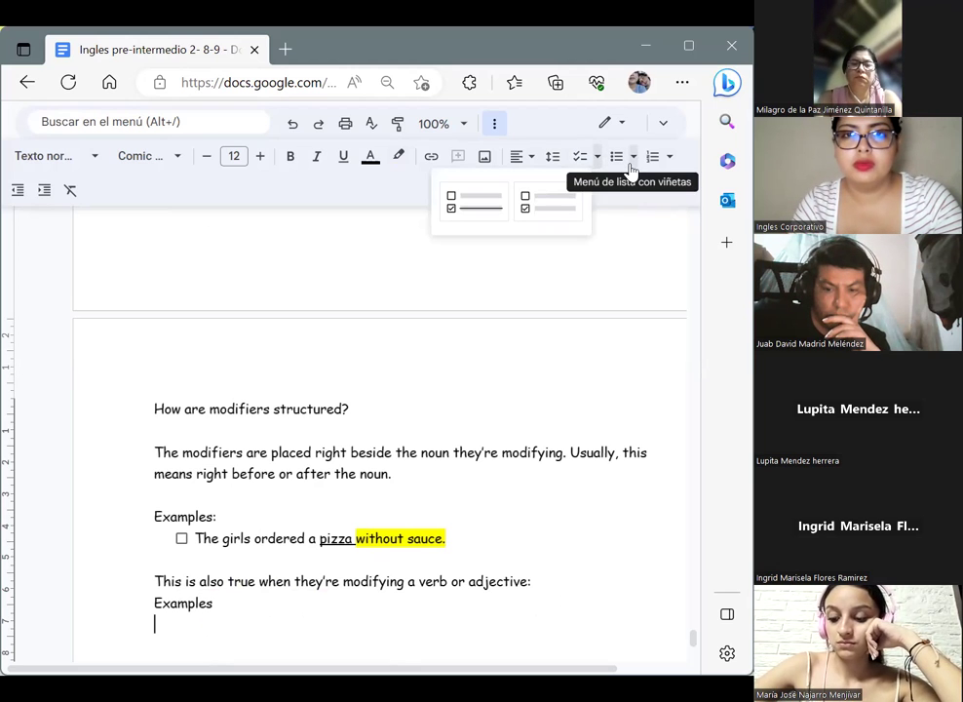
click(522, 297)
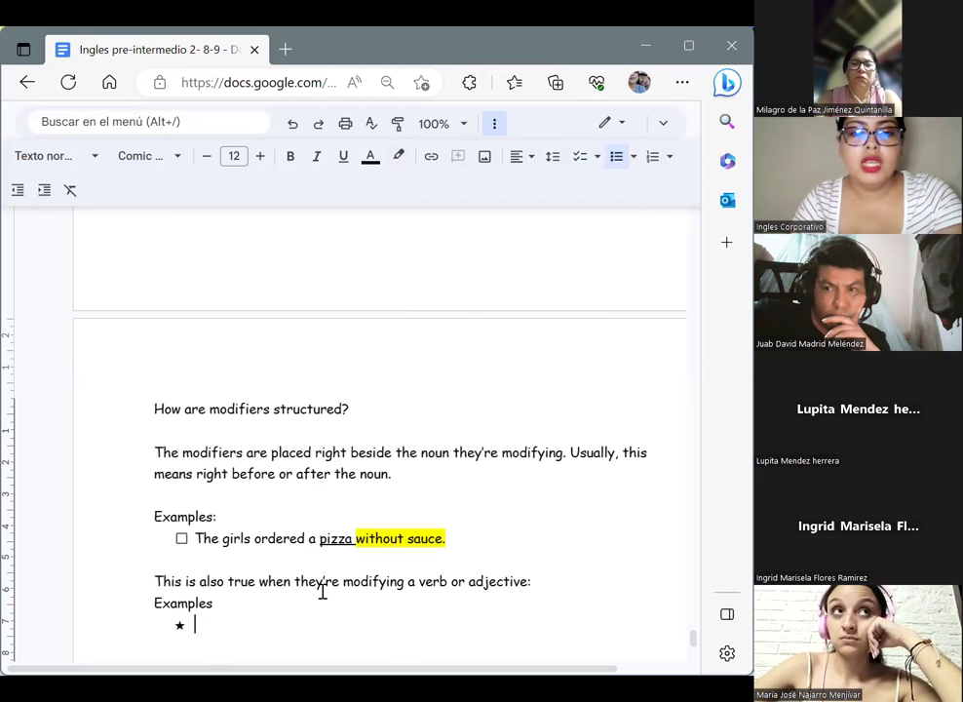
click(235, 635)
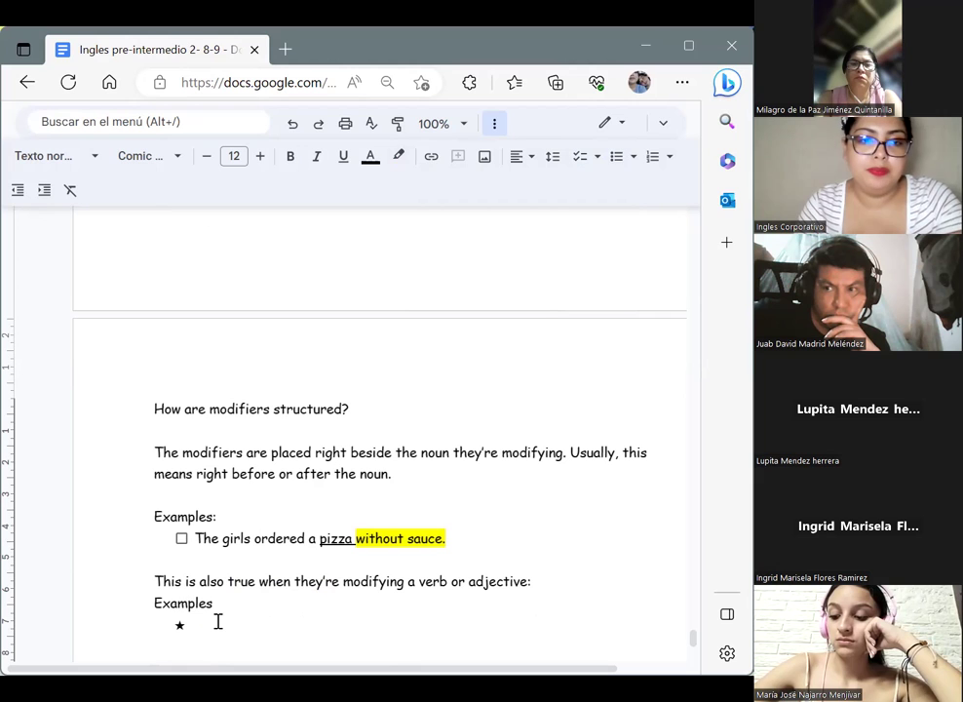
text(He bought a brig)
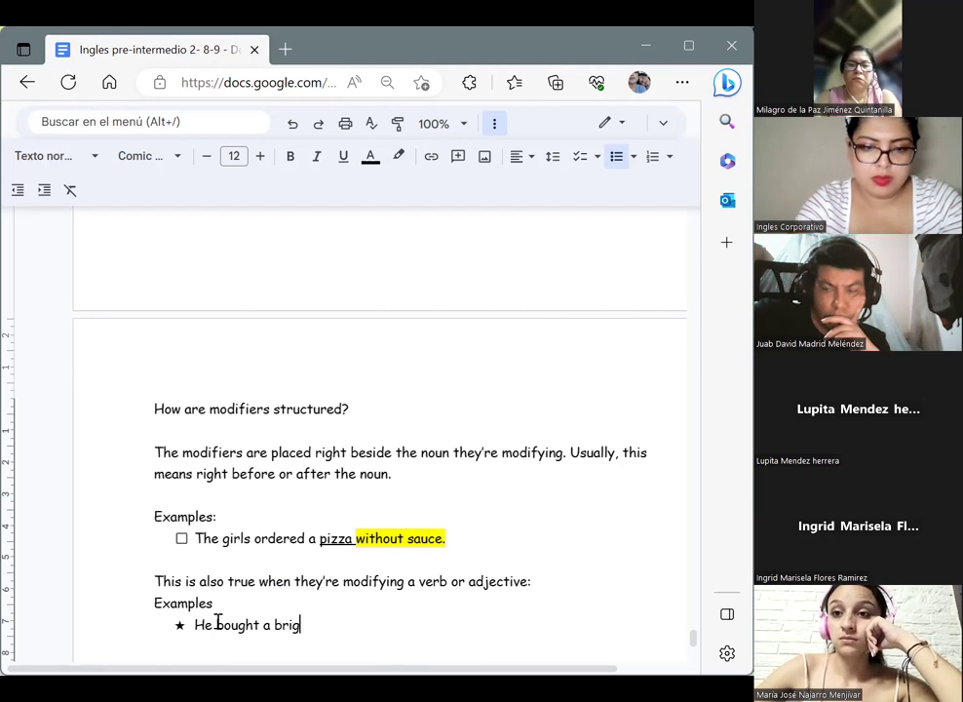
text(ht blue )
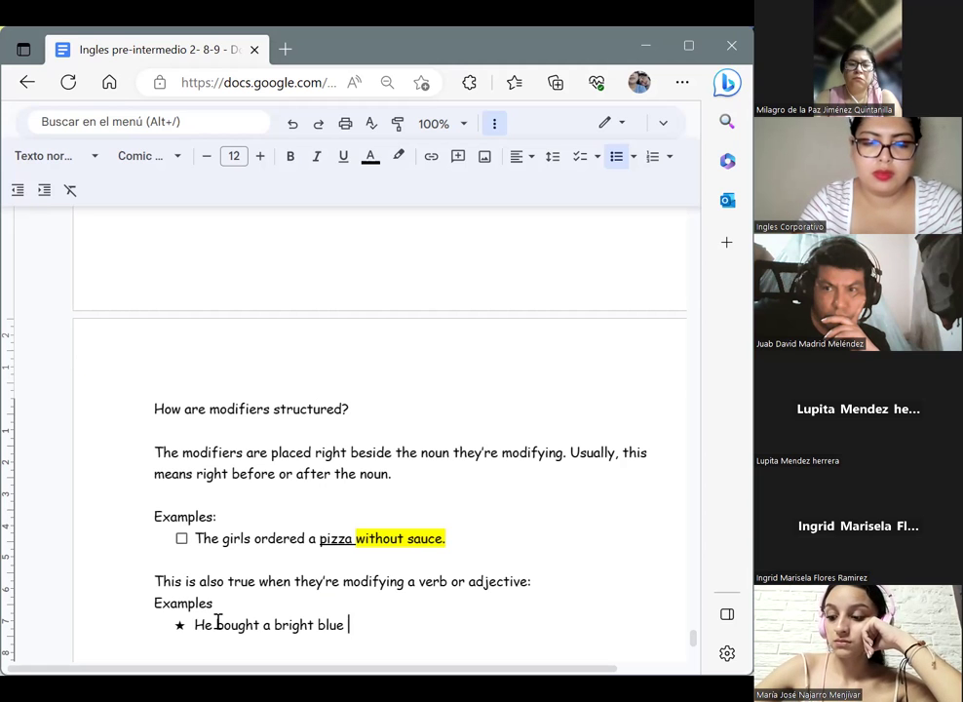
text(van.)
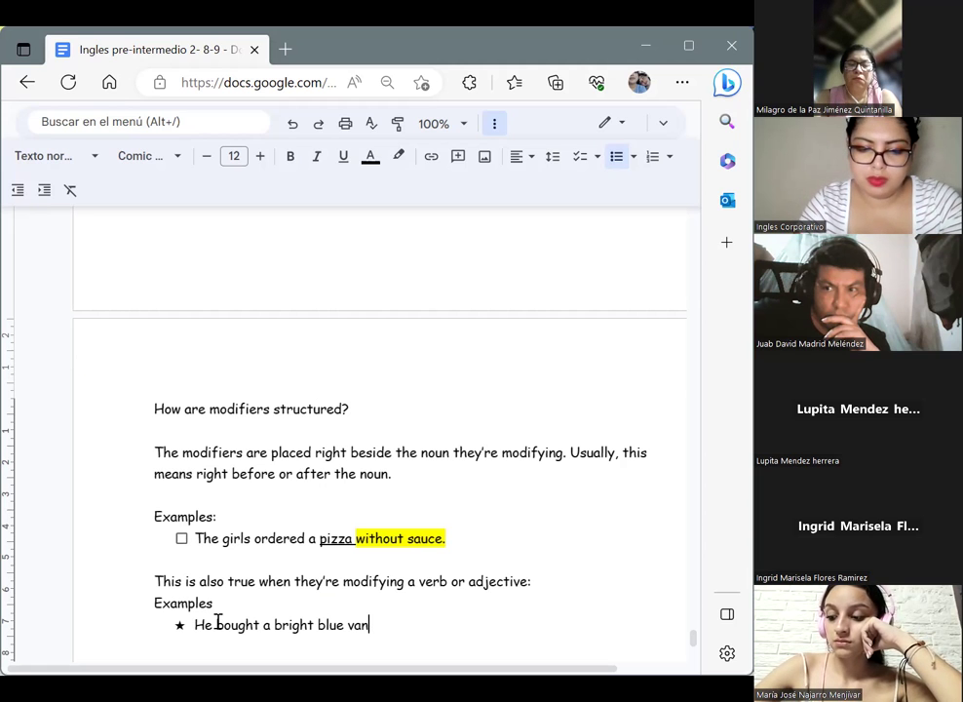
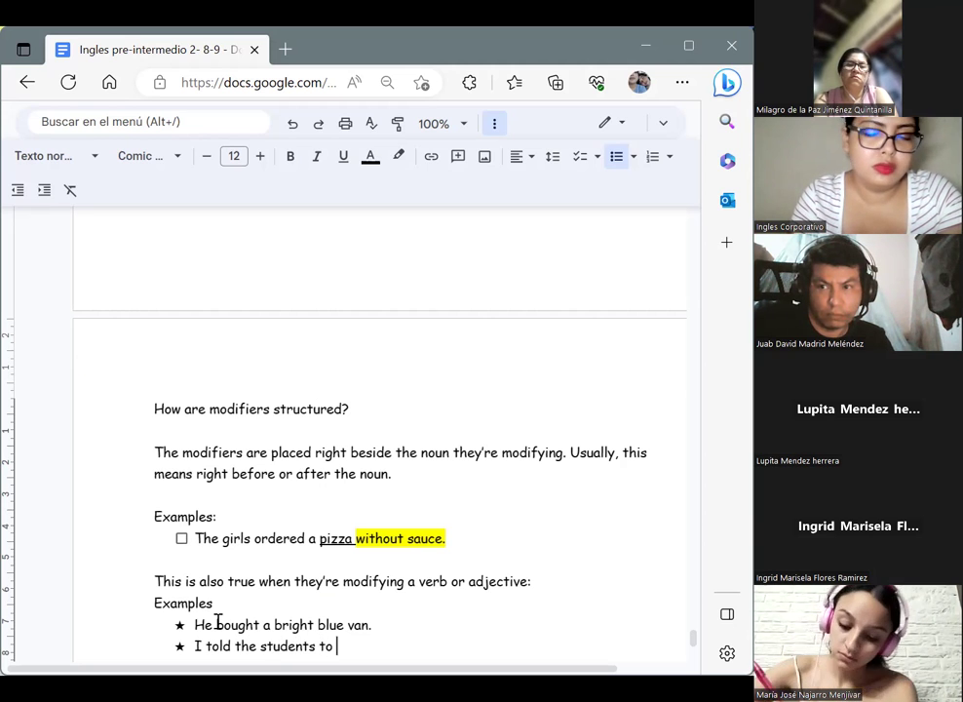
Step: Finish the second example with 'listen carefully to the lecture.' and end the bulleted list
text(liste)
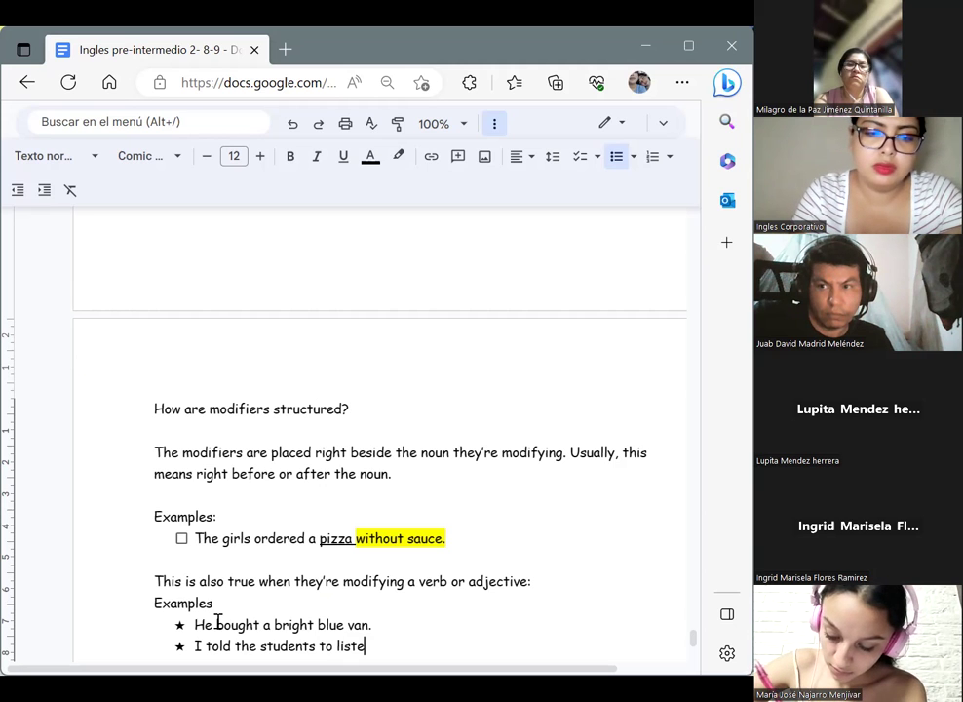
text(n carefully to the )
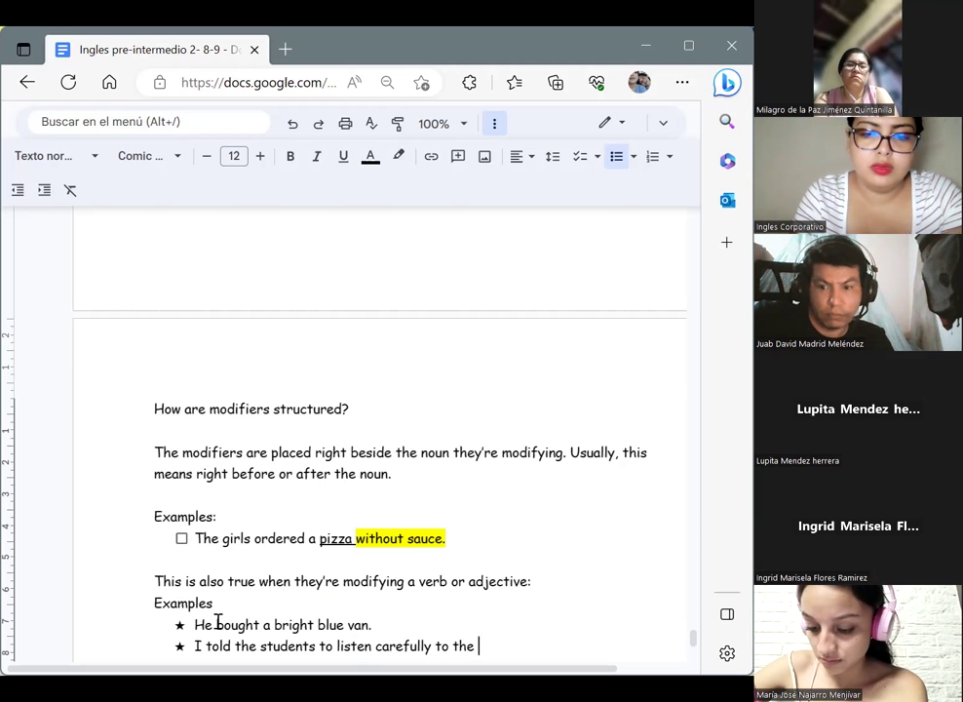
text(lectu)
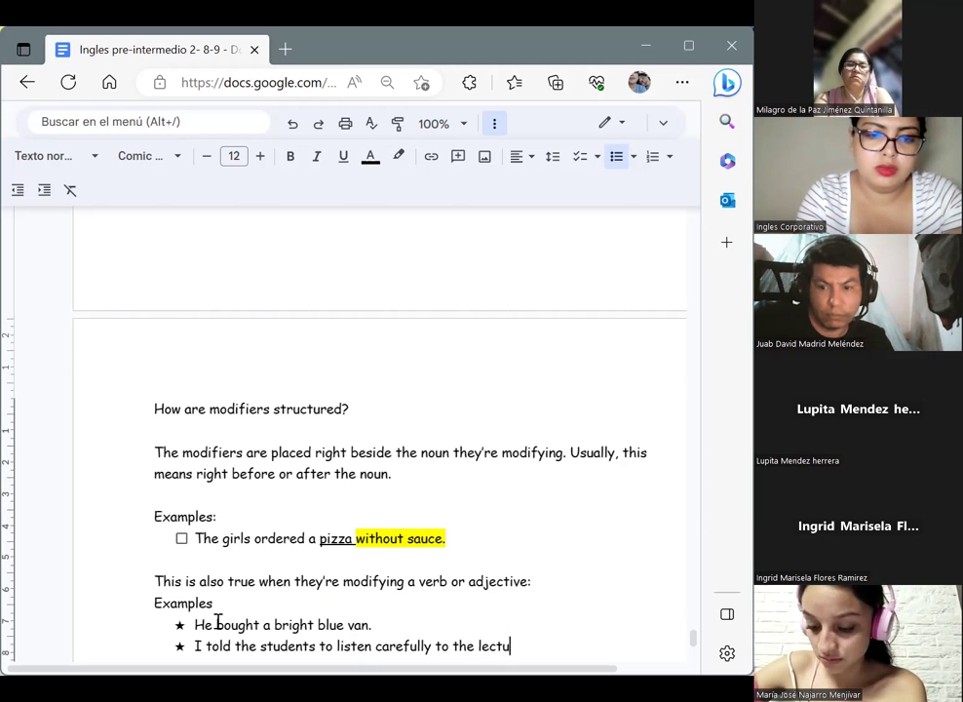
text(re.)
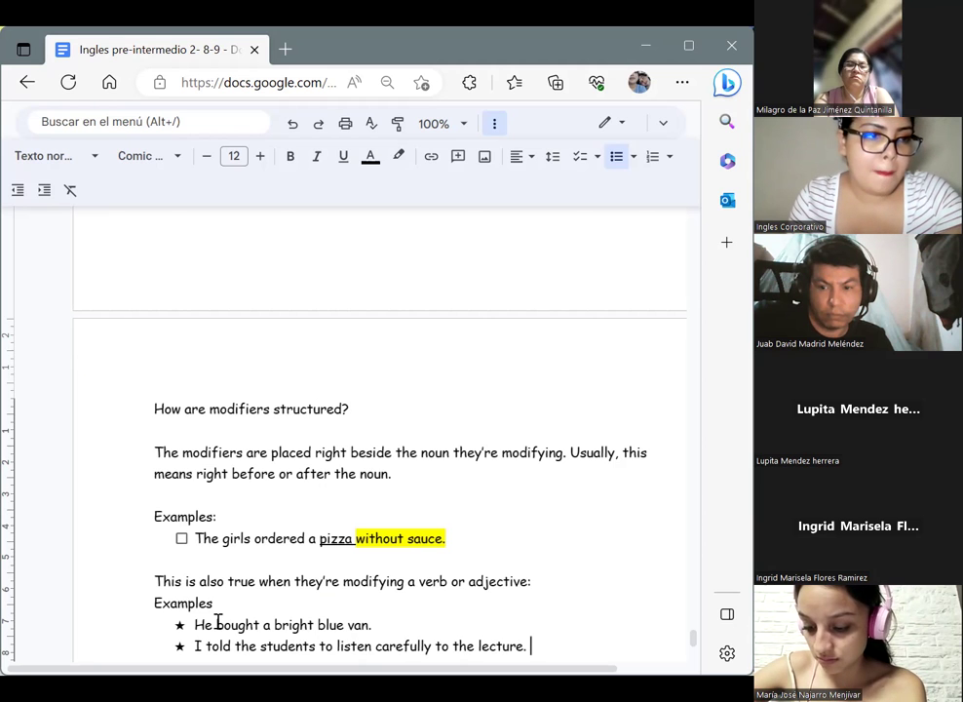
key(Return)
key(Return)
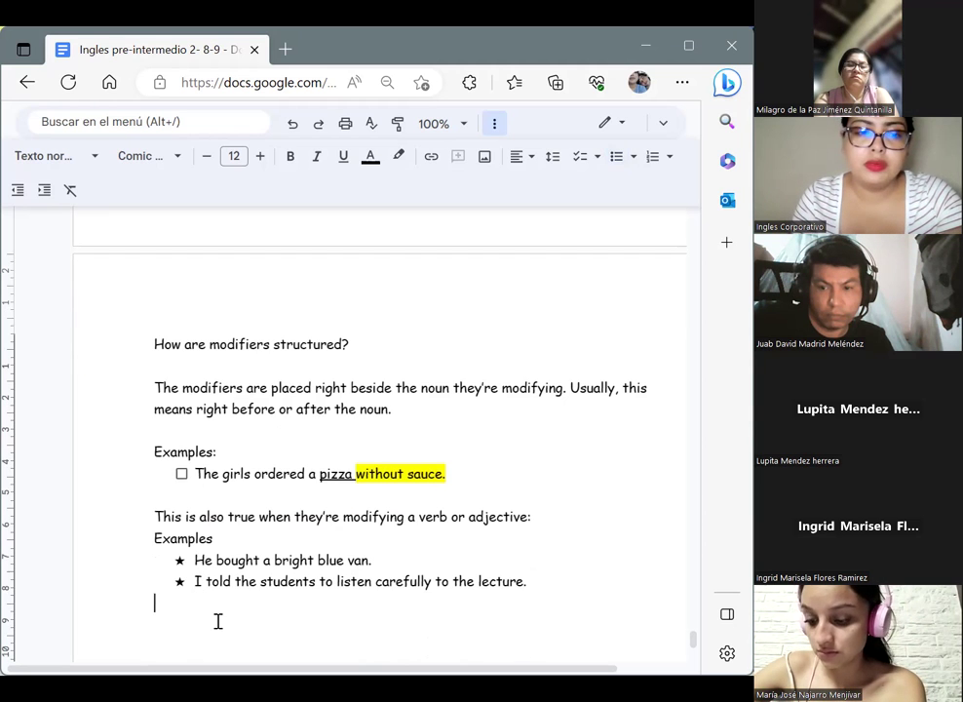
key(Return)
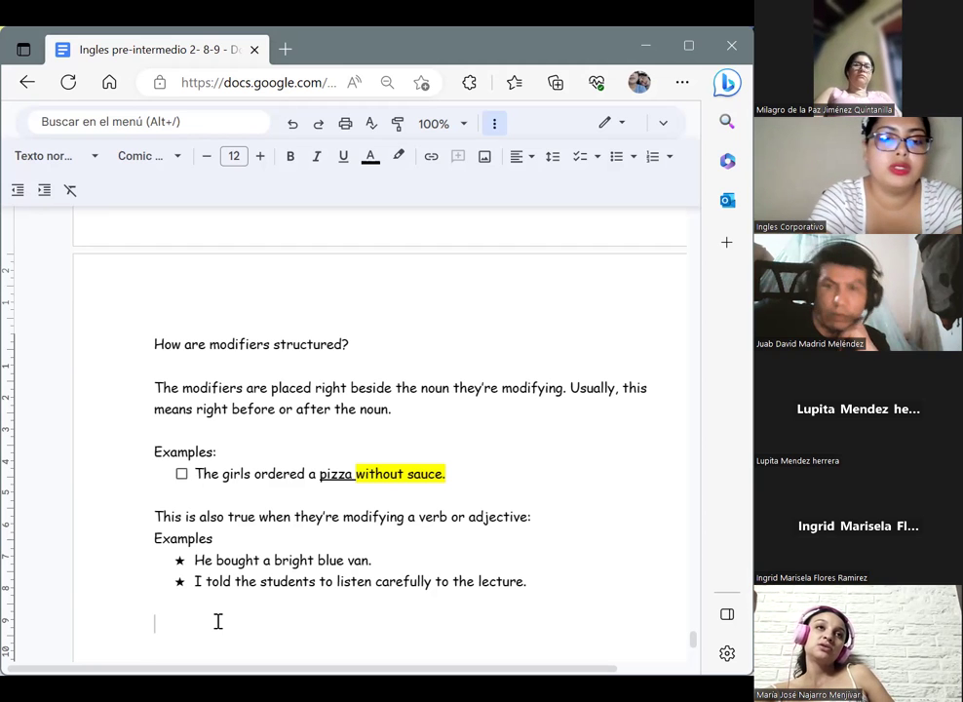
Step: Add the heading 'Examples of misplaced modifiers.' followed by a blank line
text(Exam)
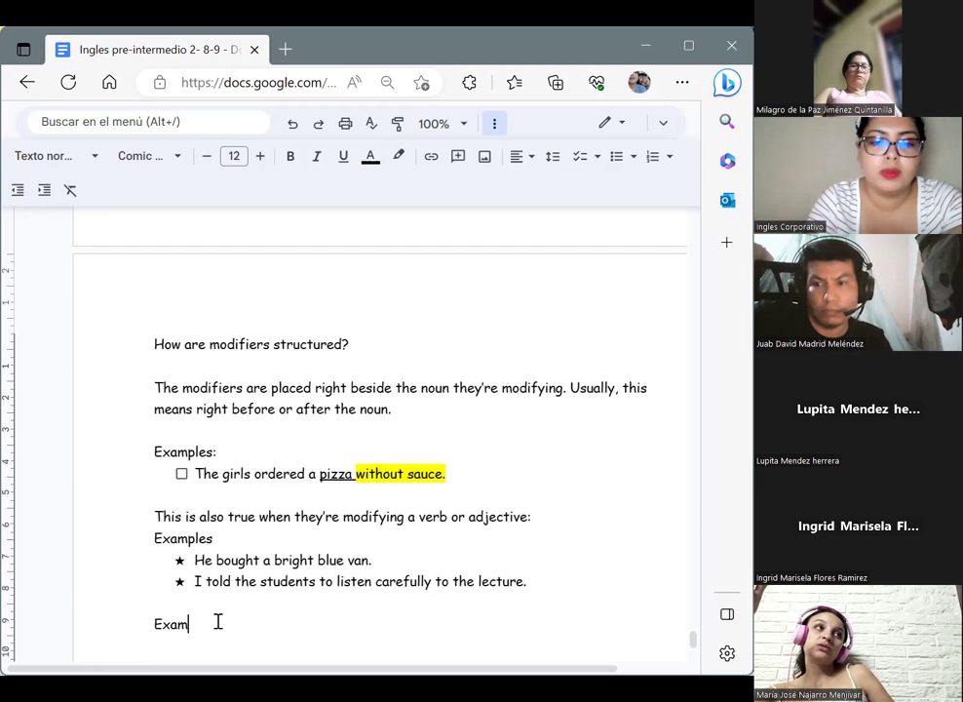
text(ple)
text( b)
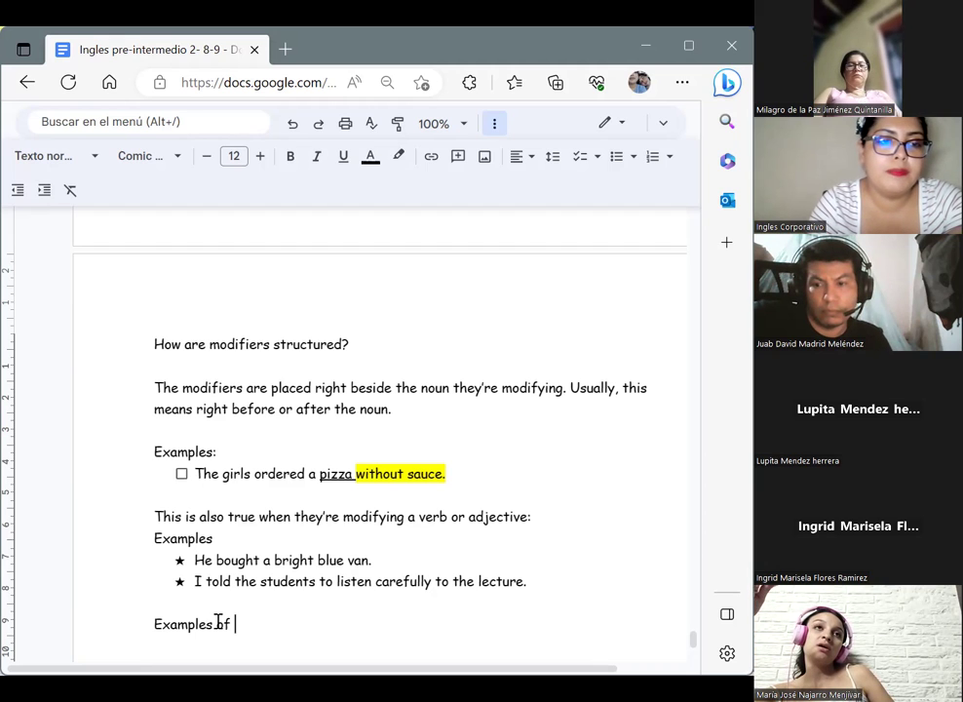
text( mos)
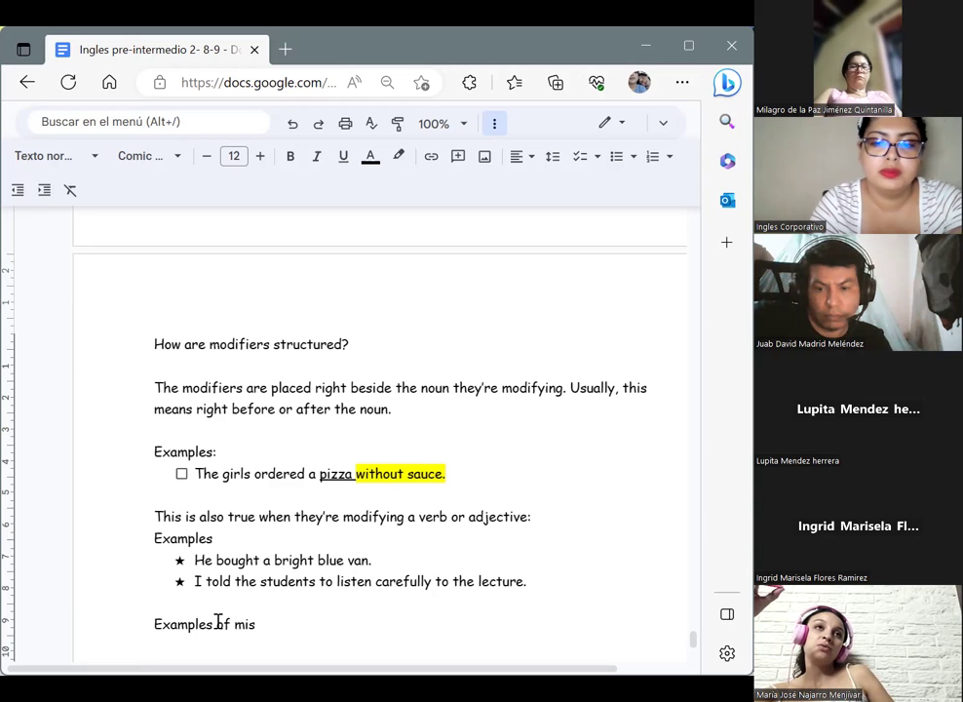
text(modifi)
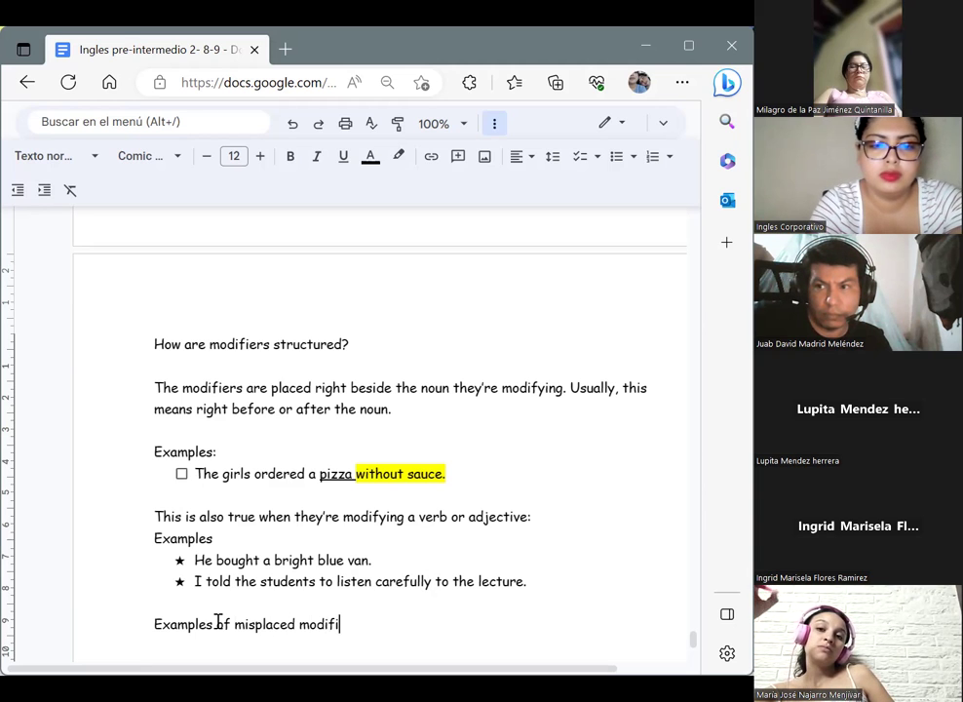
text(ers.)
key(Return)
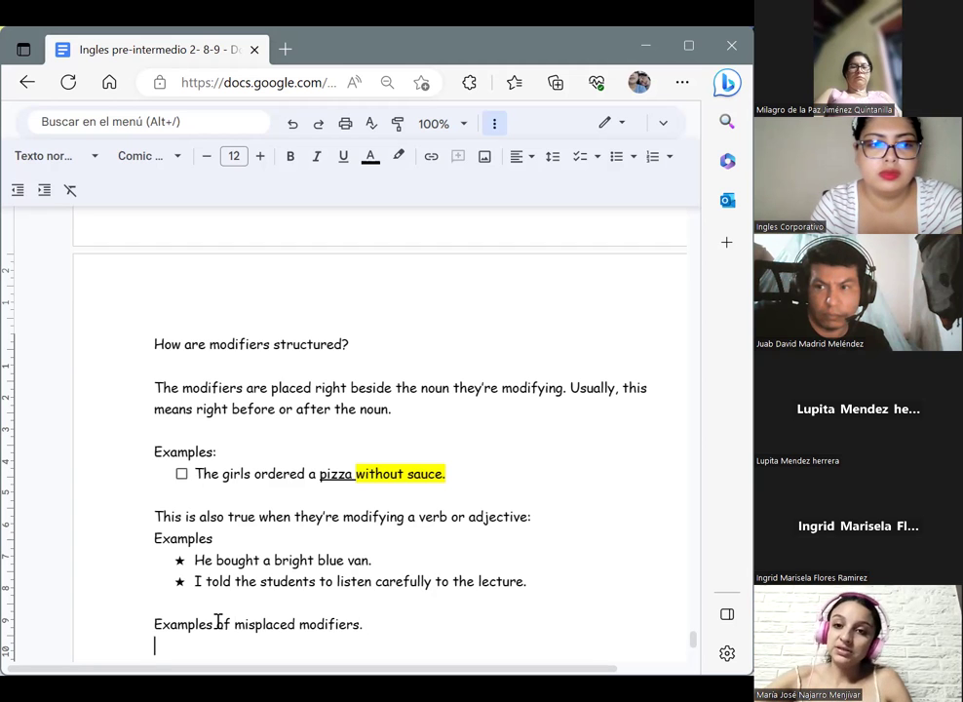
key(Return)
Step: Start numbered item 1 reading 'They bought a car for my sister they call Pumpkin'
text(1)
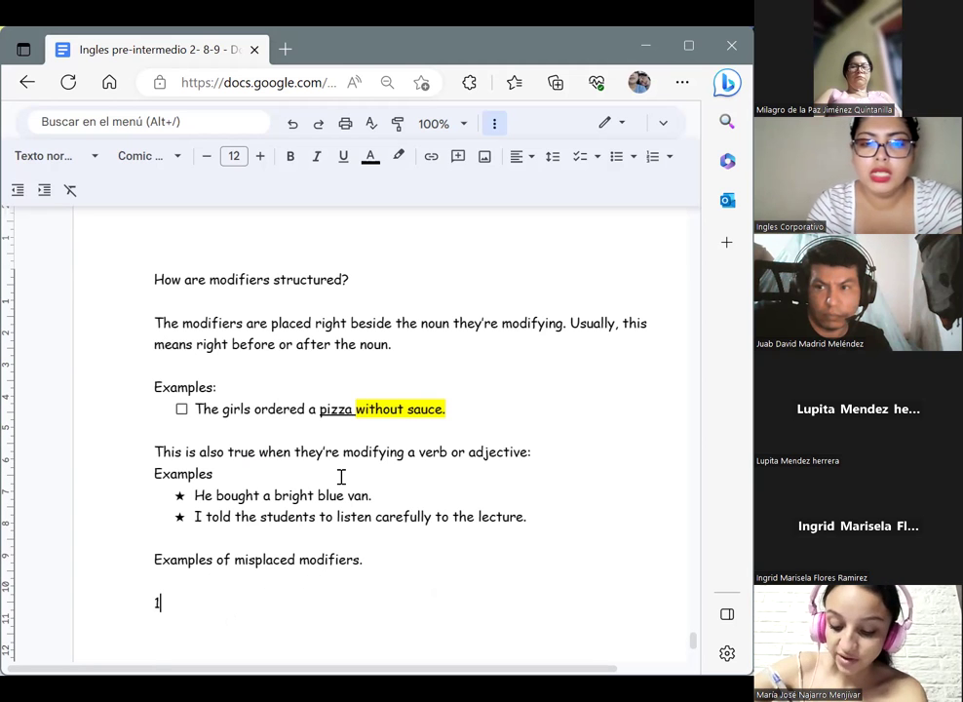
text(.)
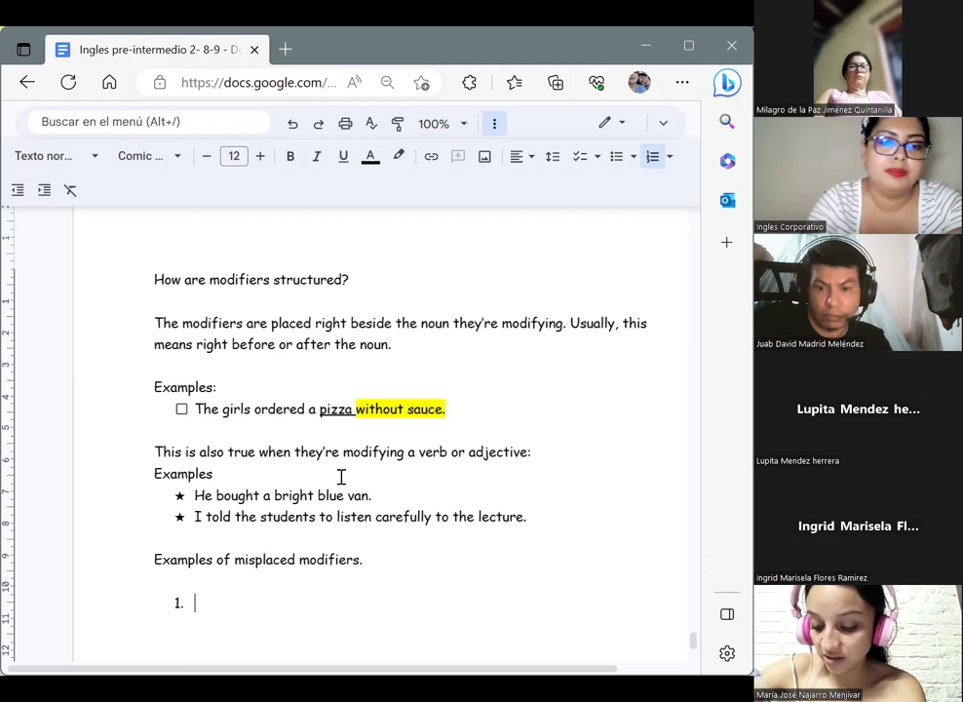
text(h)
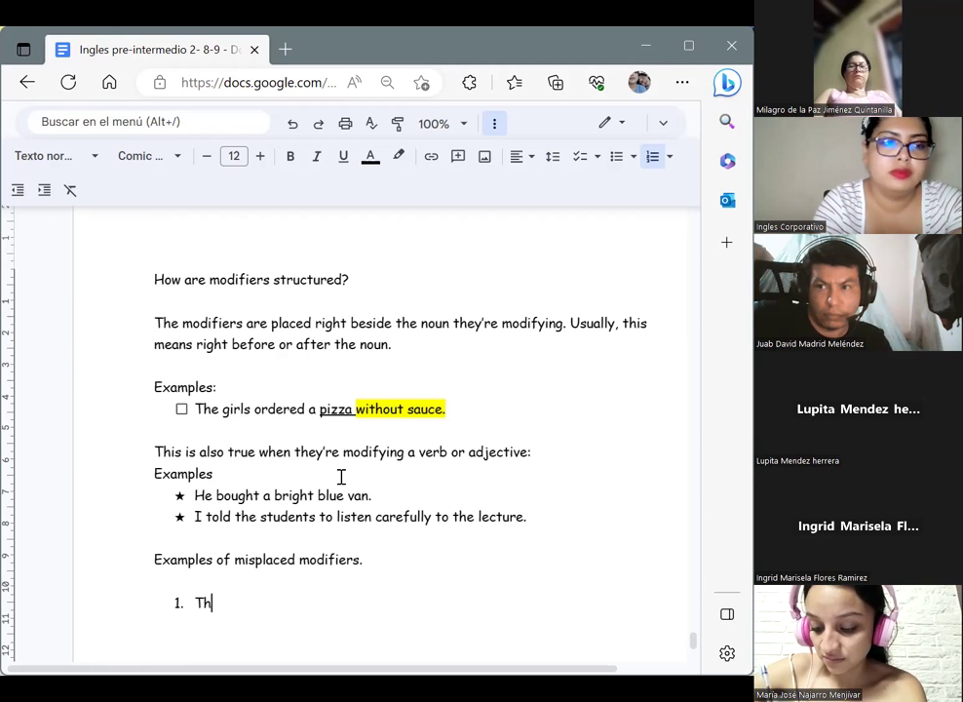
text(ey bought s)
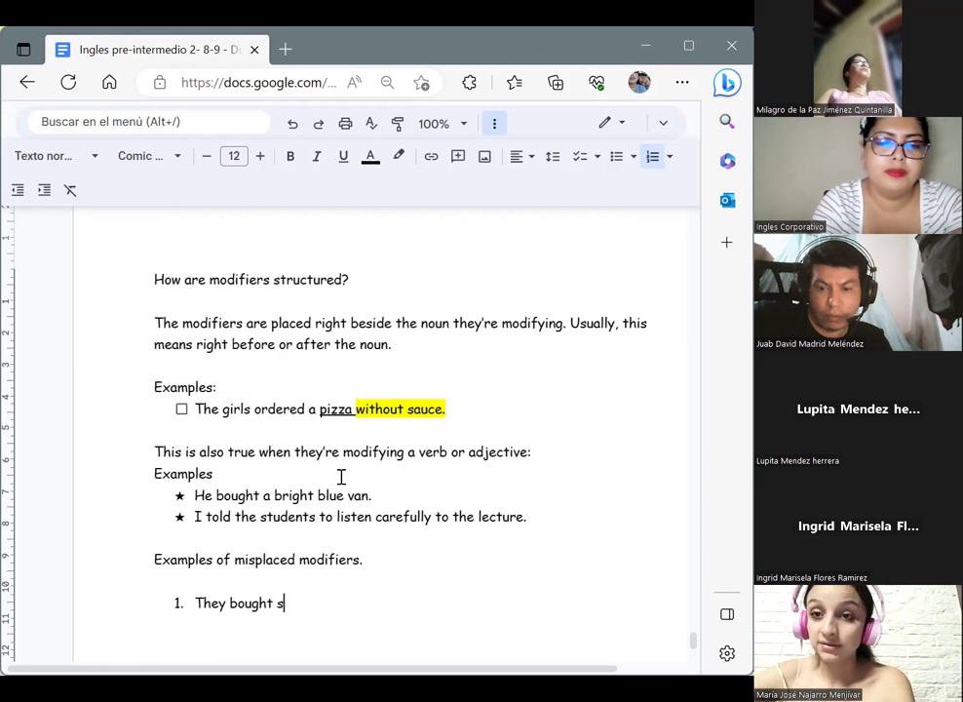
key(BackSpace)
text(a car )
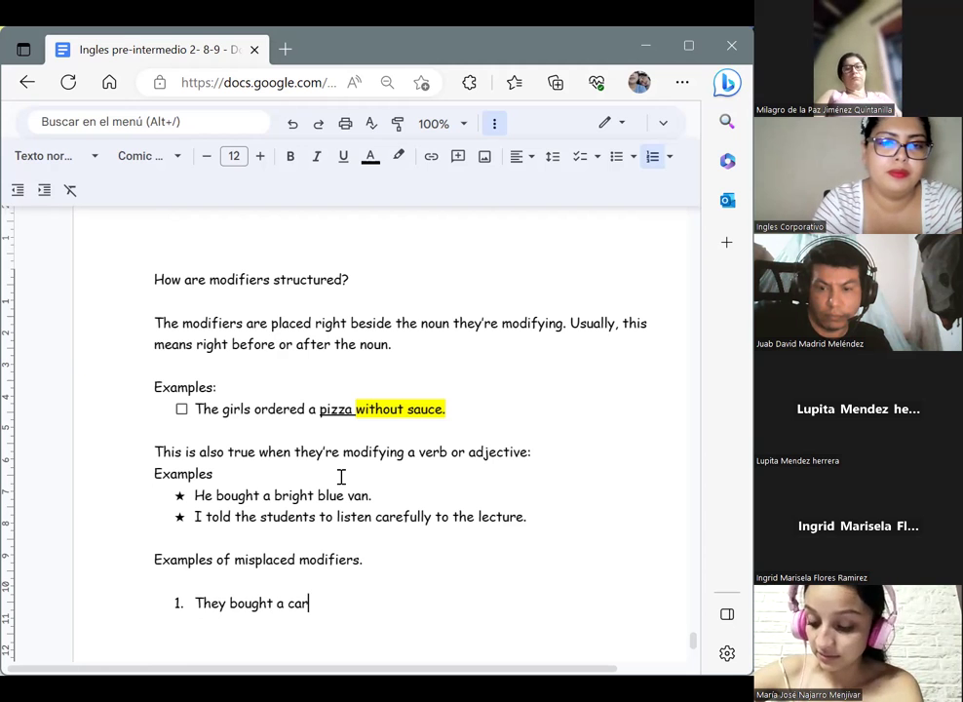
text(fo)
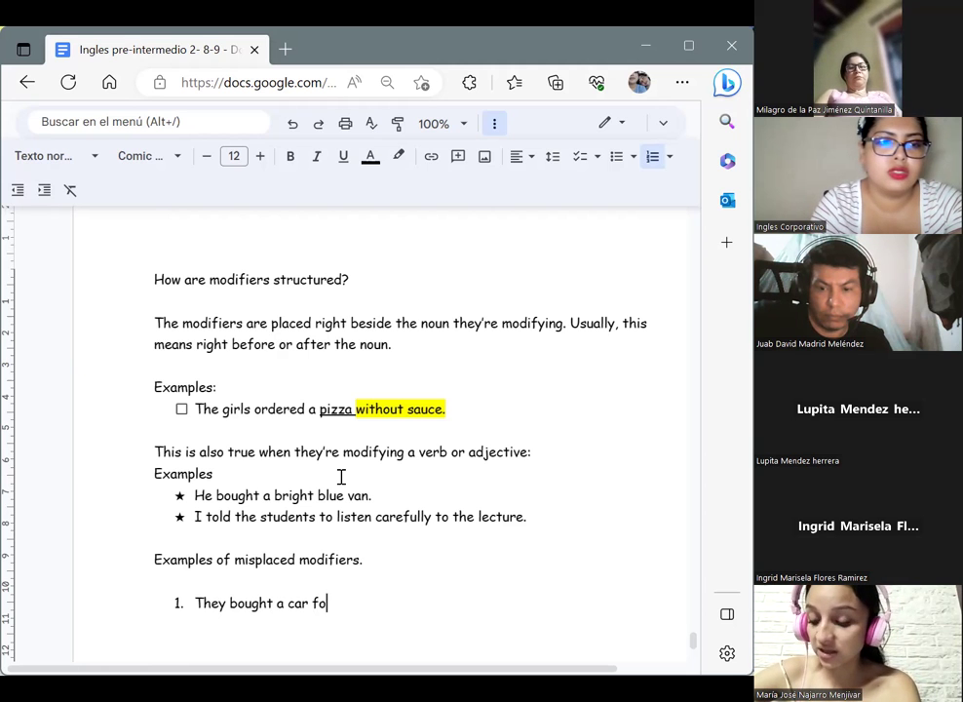
text(r my siste)
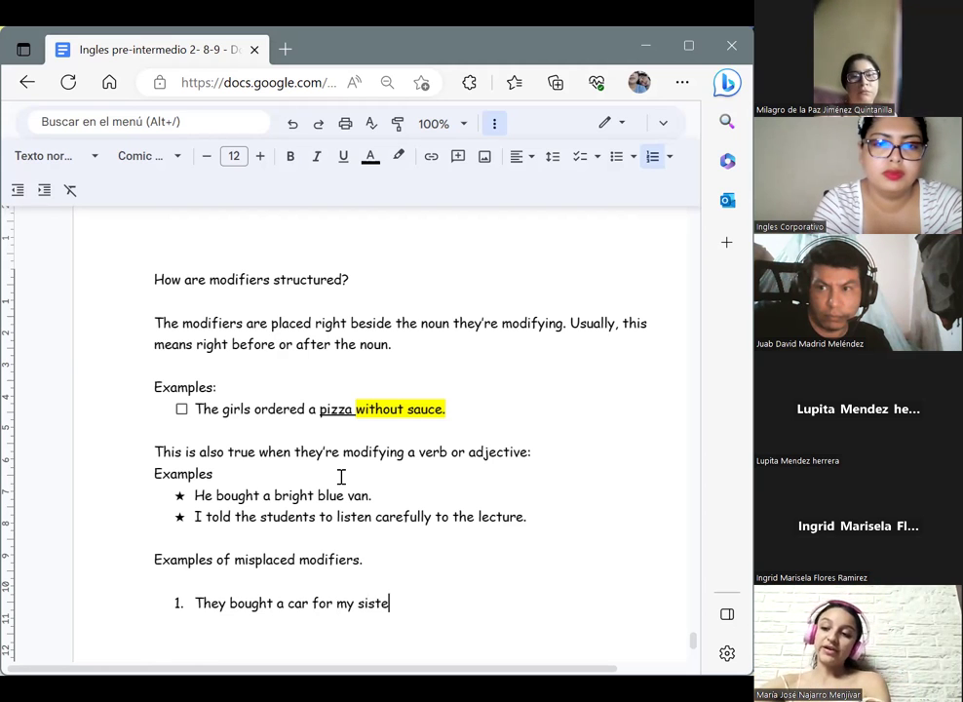
text(r)
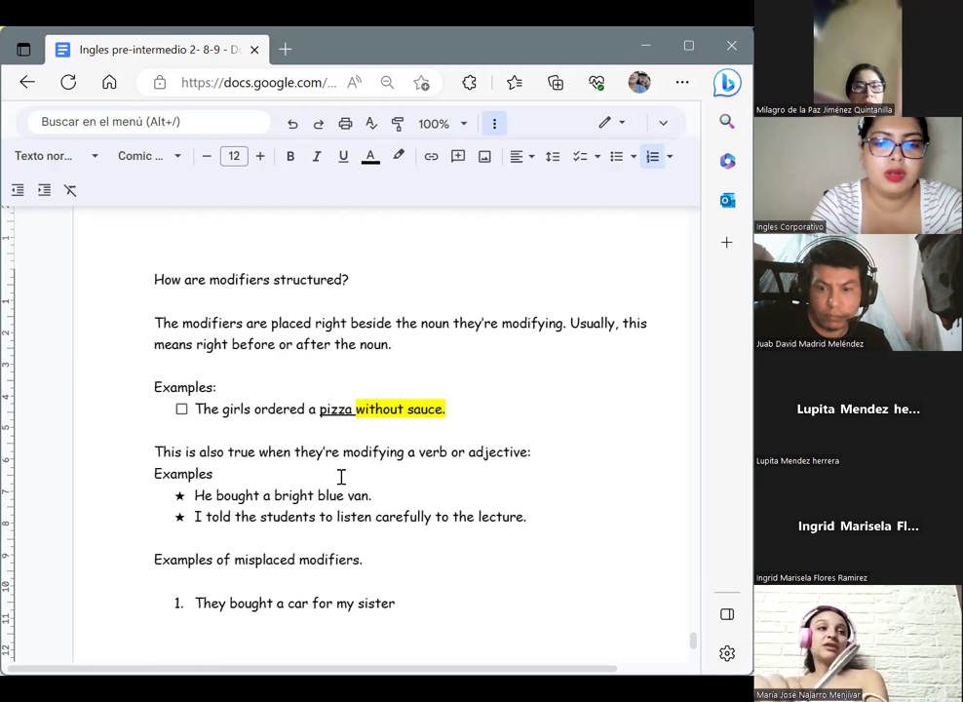
text( they call )
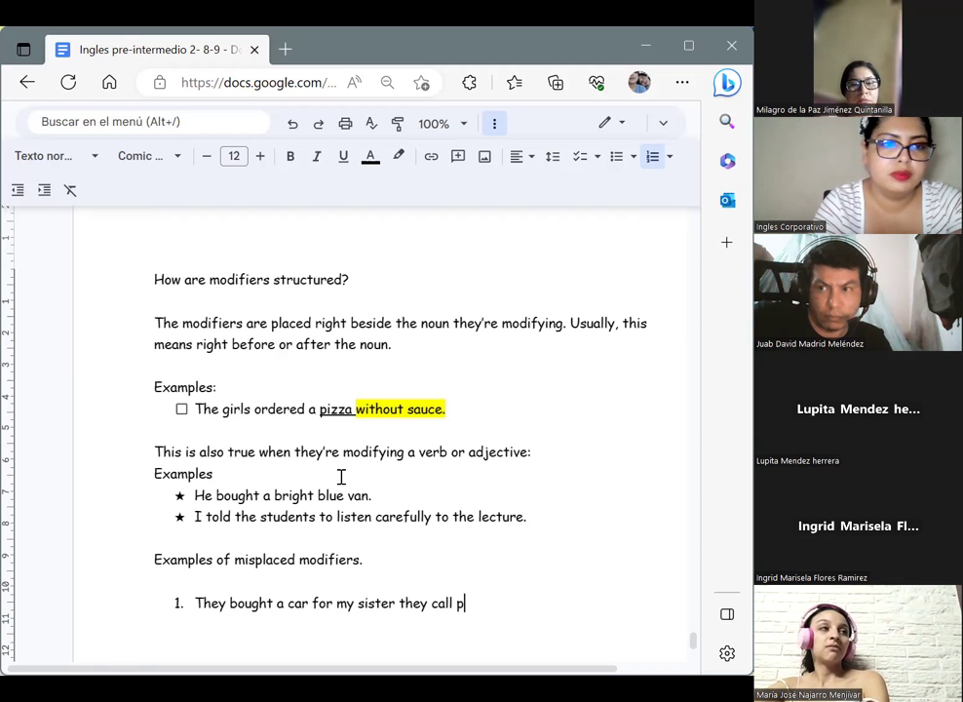
text(P)
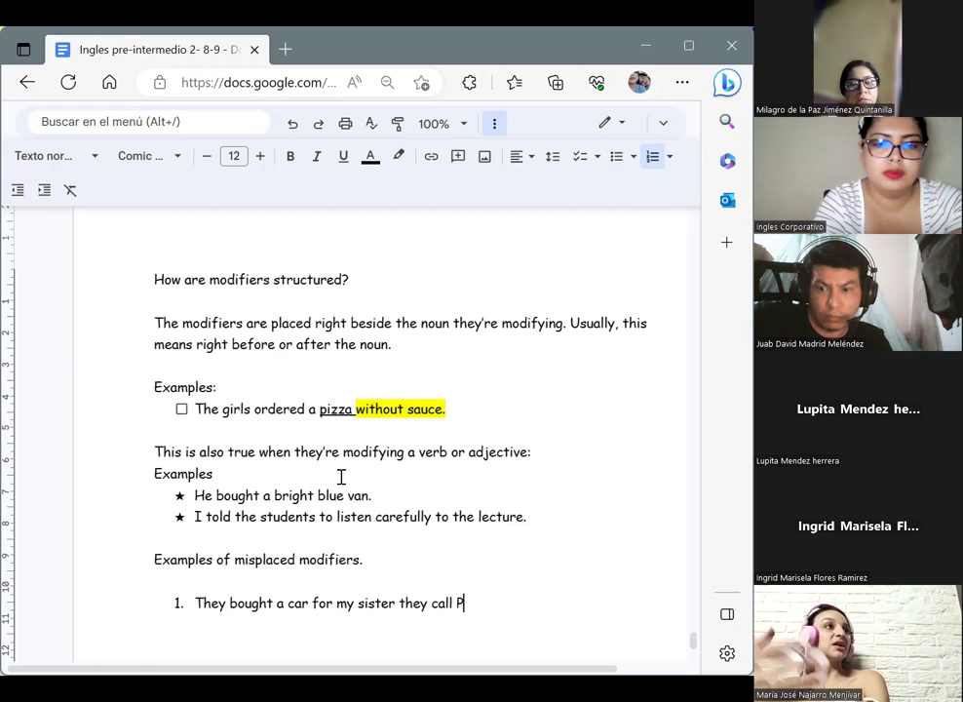
text(um)
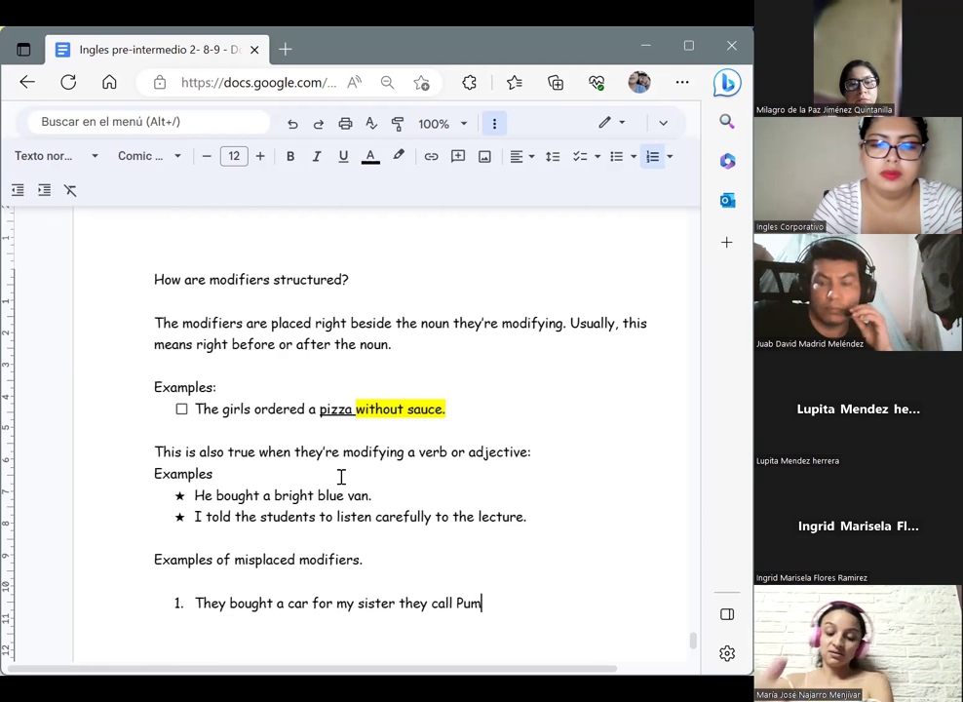
text(pkin)
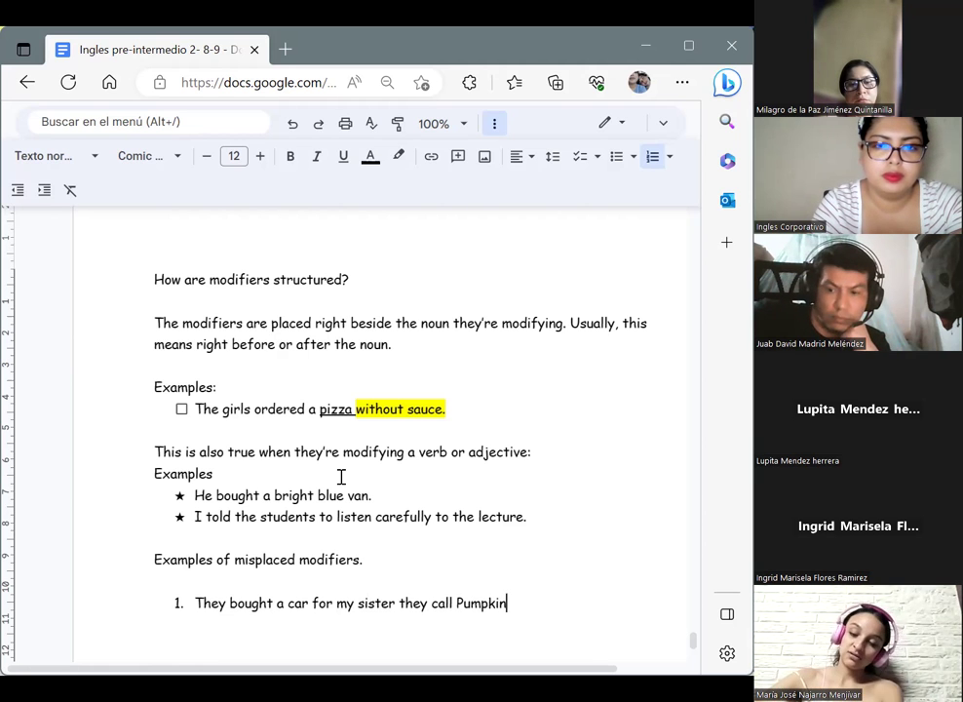
text(g)
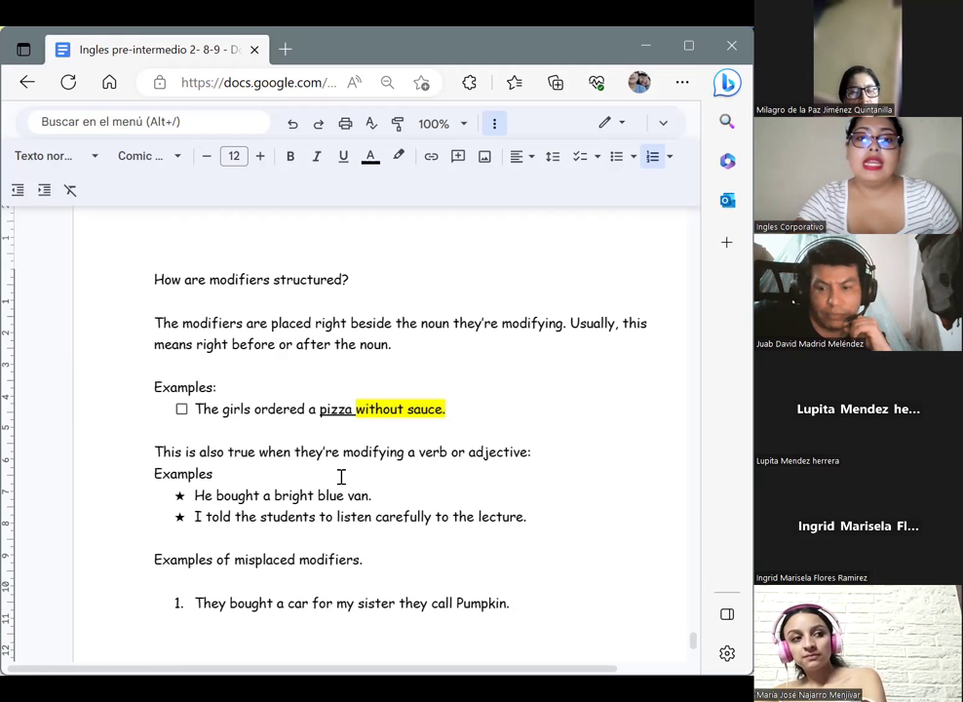
Step: Highlight 'they call Pumpkin.' in yellow and add an empty numbered item 2 below it
drag(528, 610, 401, 601)
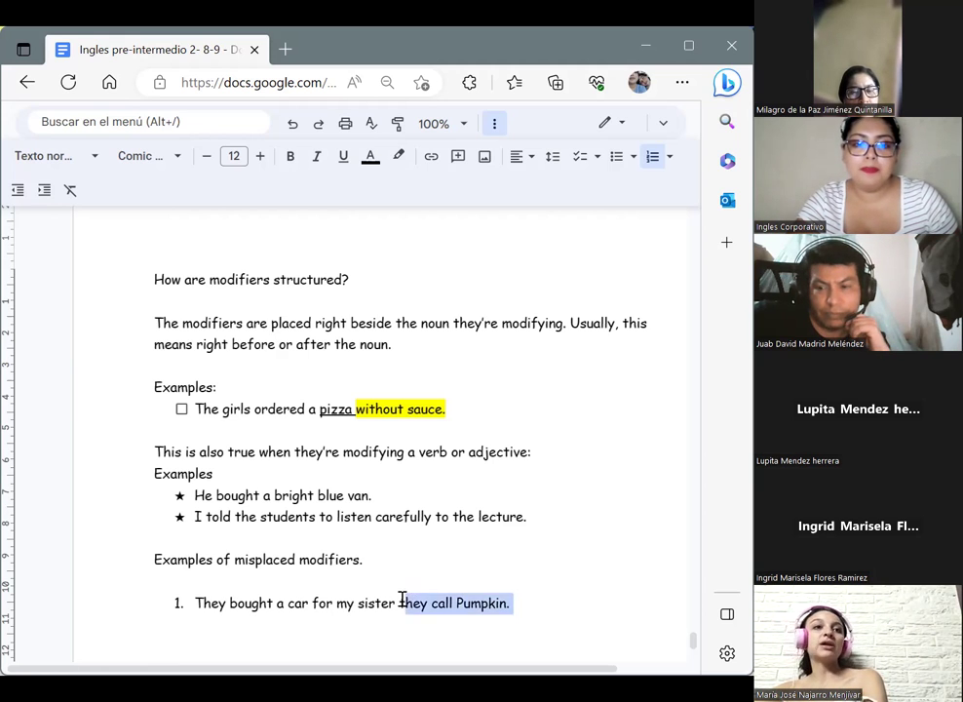
click(396, 162)
click(462, 236)
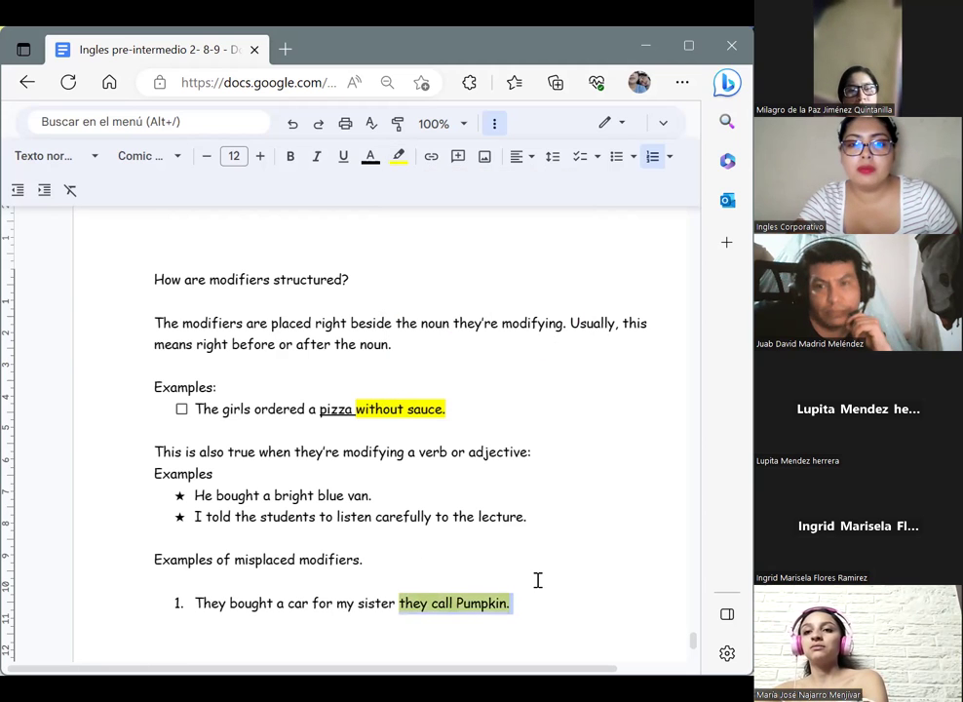
click(537, 580)
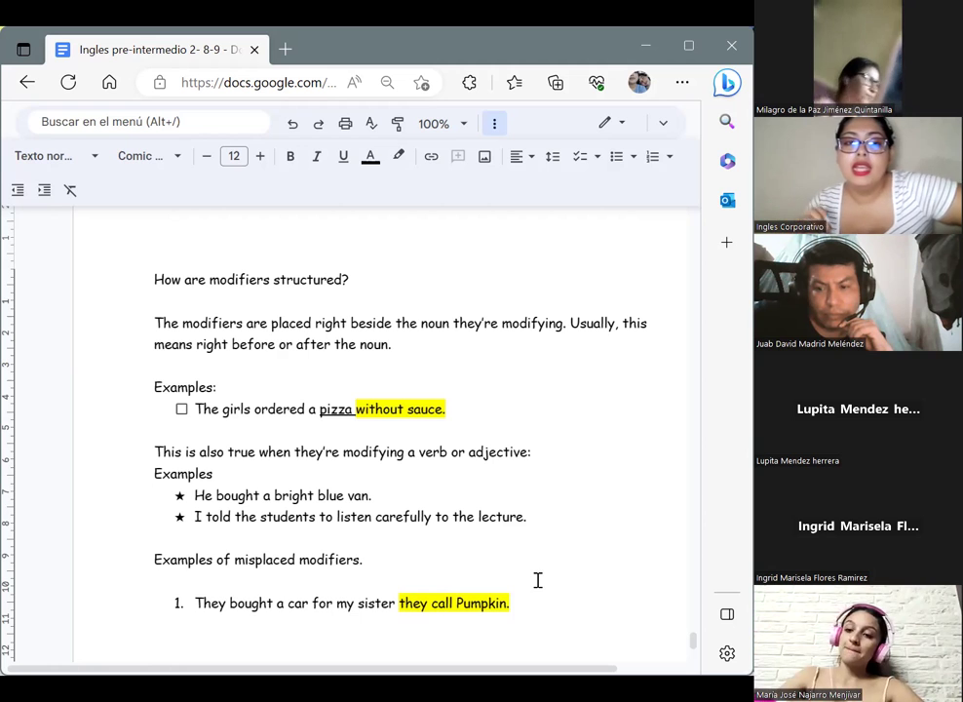
click(550, 605)
key(Return)
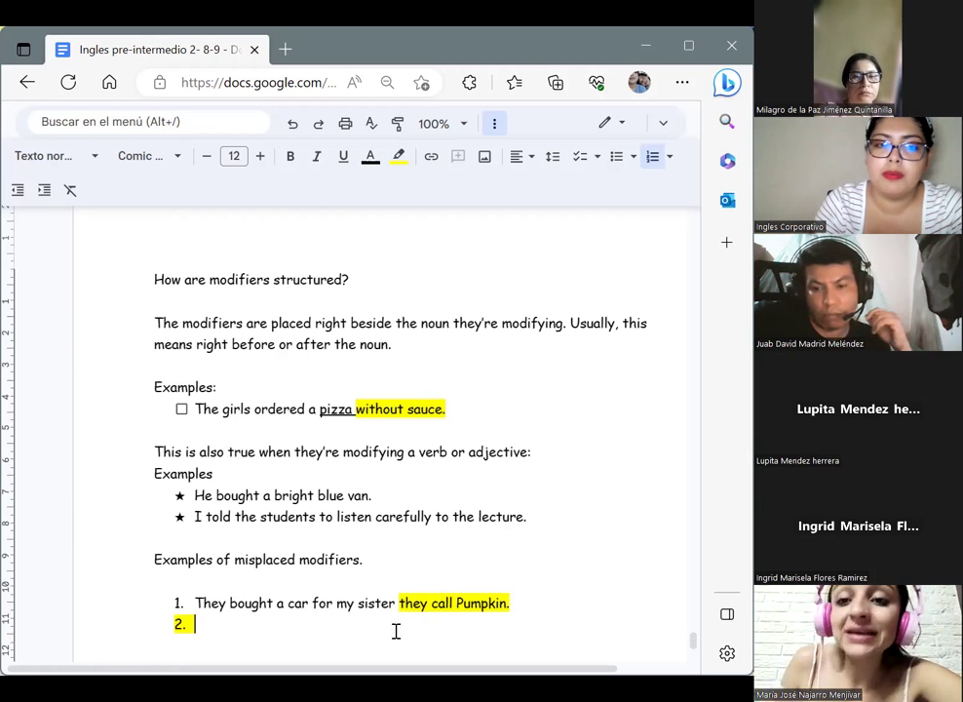
Step: Write item 2 as 'They bought a car that they call Pumpkin for my sister.'
drag(195, 602, 308, 615)
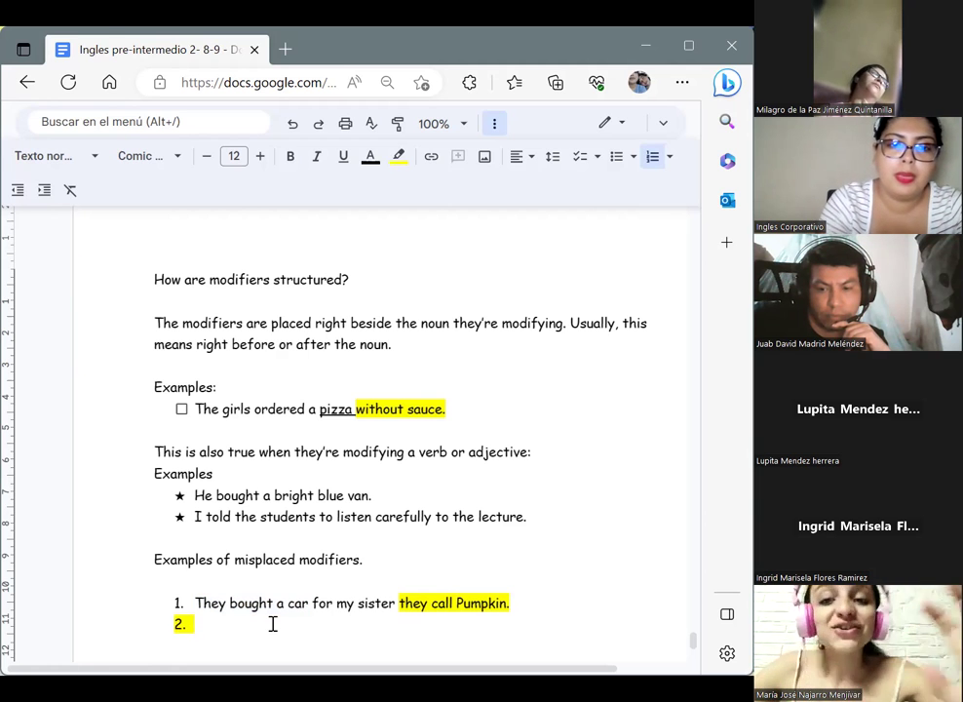
text(They bought a car)
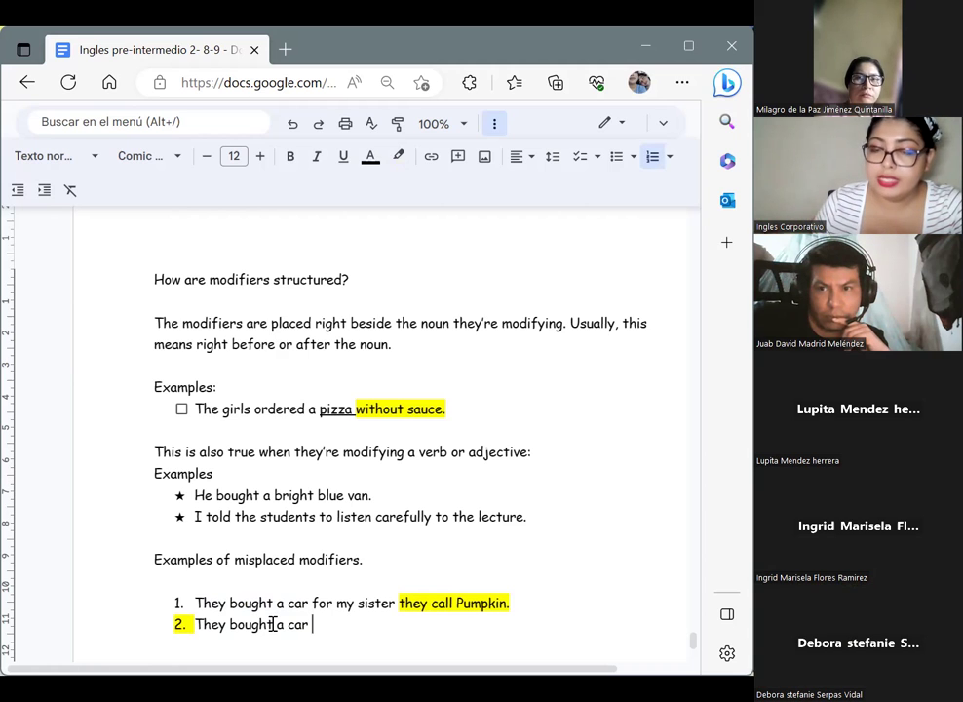
text(th)
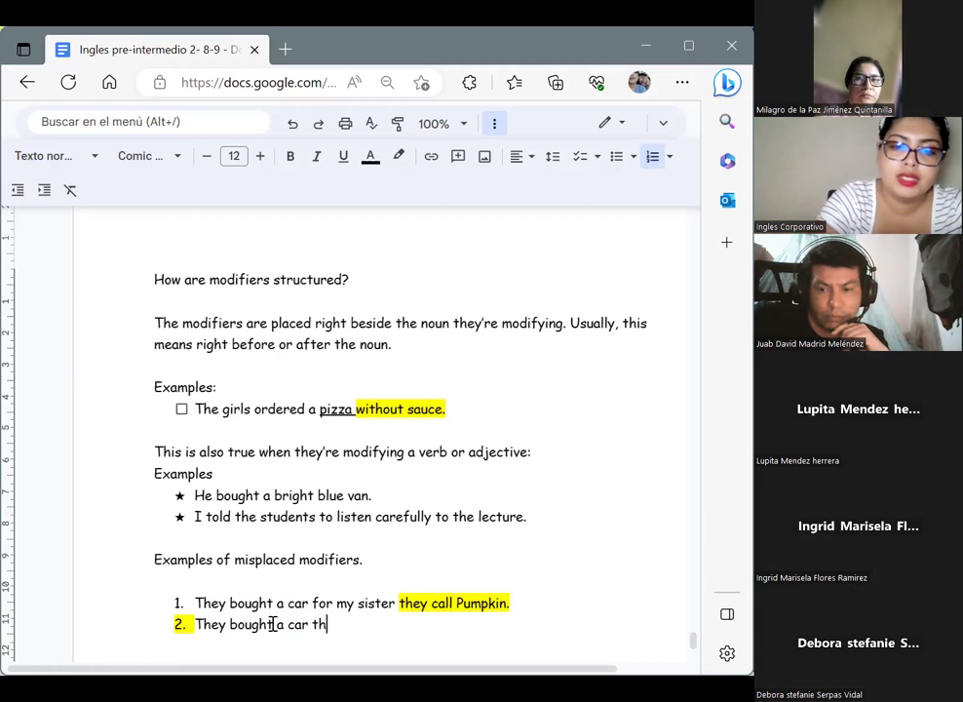
text(at they )
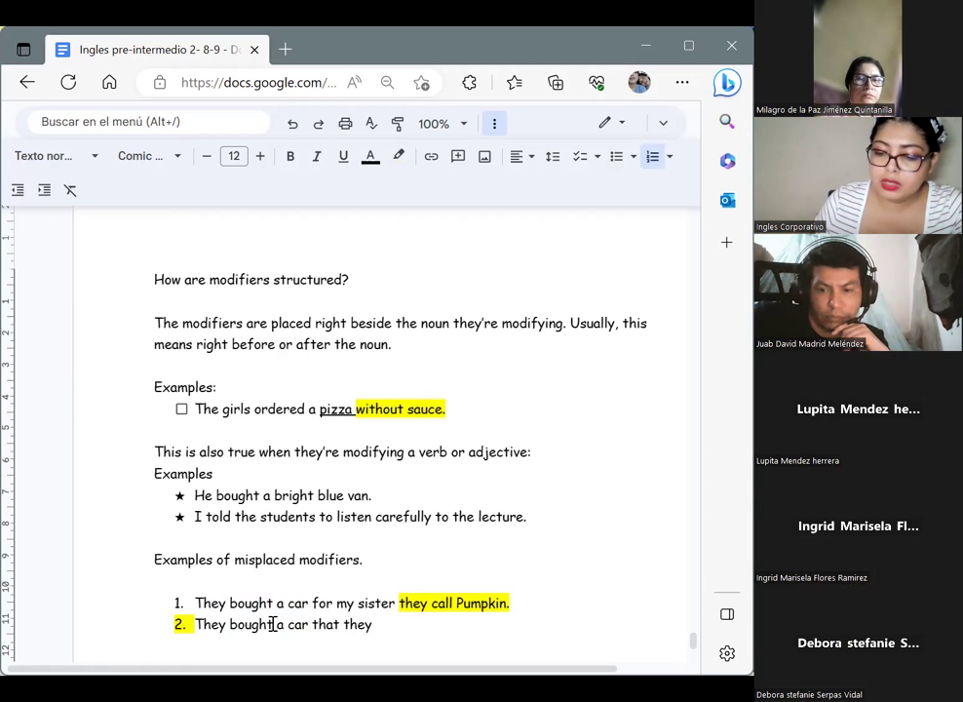
text(co)
text(l )
text(Pu)
text(mp)
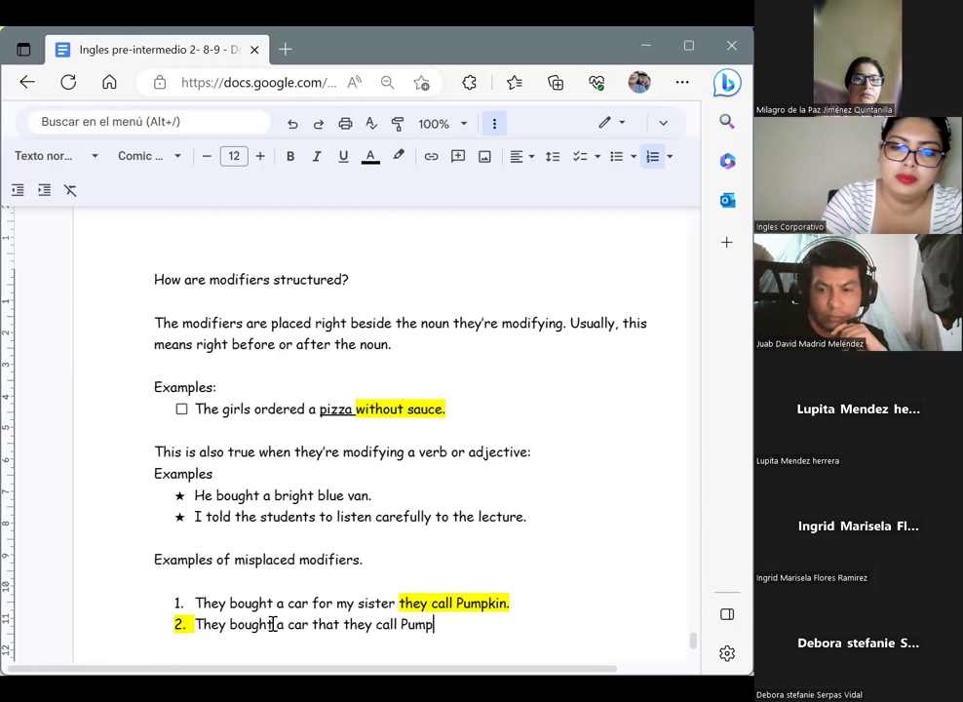
text(king)
key(BackSpace)
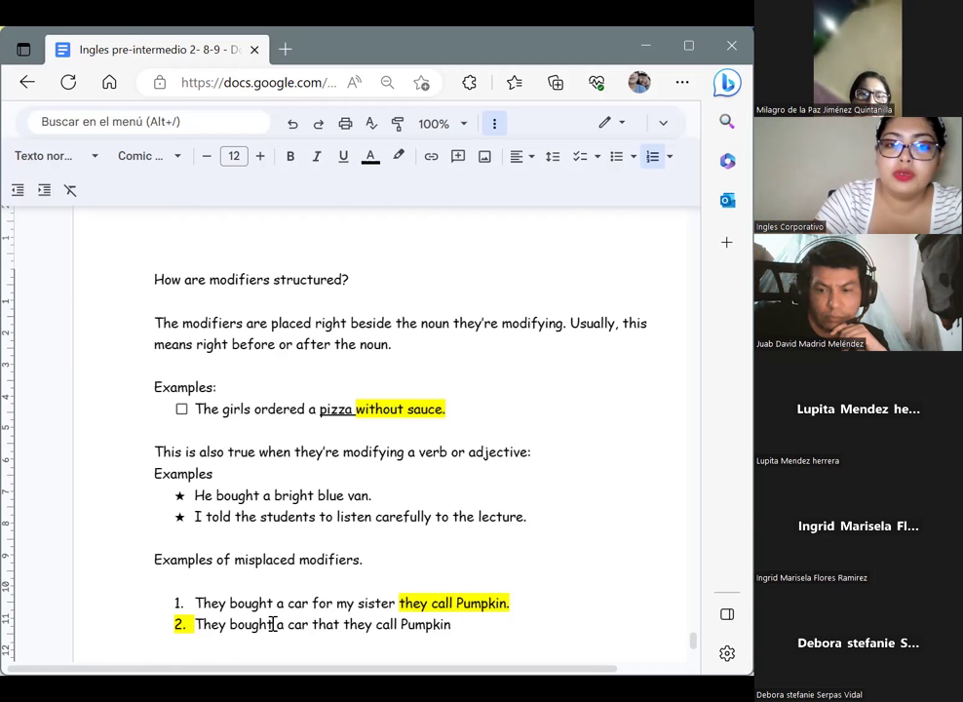
text( for my sister)
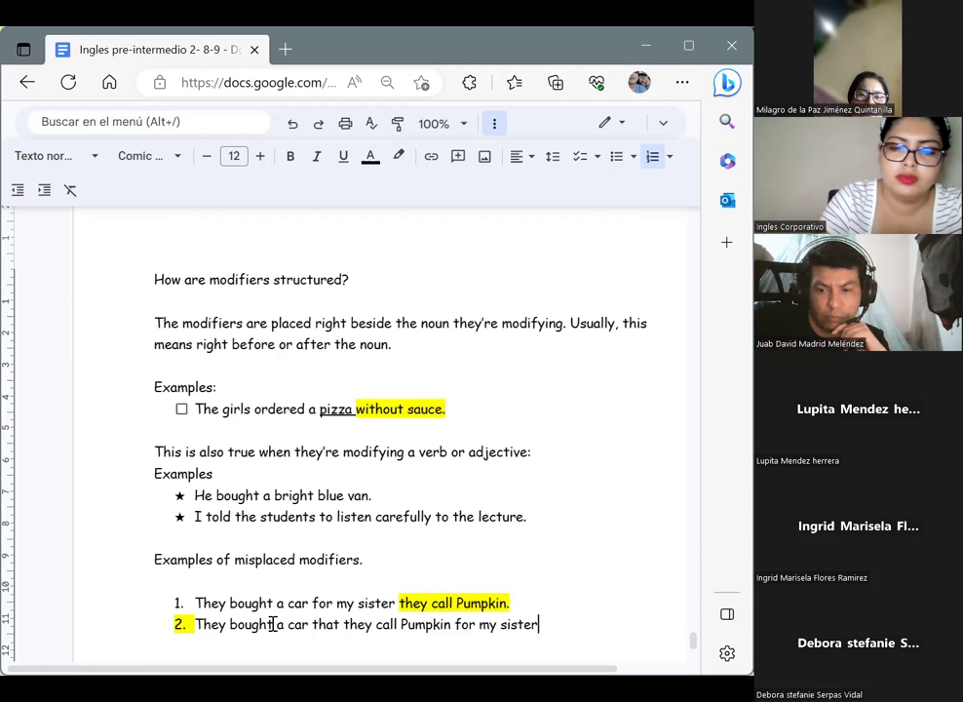
text(.)
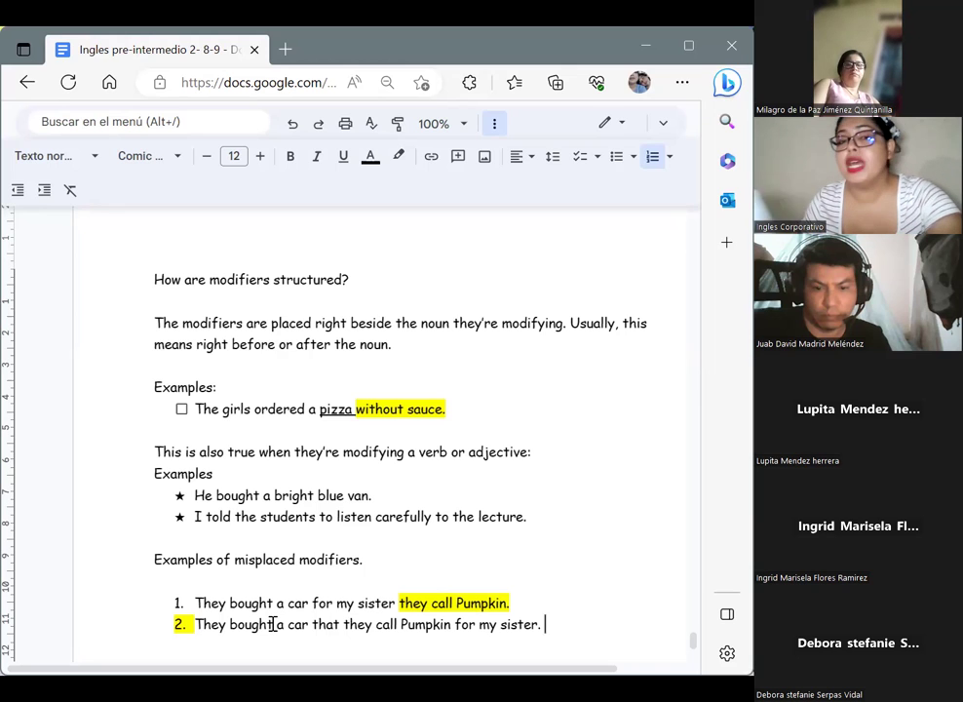
Step: Add numbered item 3 reading 'We built a house for them out of bricks.'
key(Return)
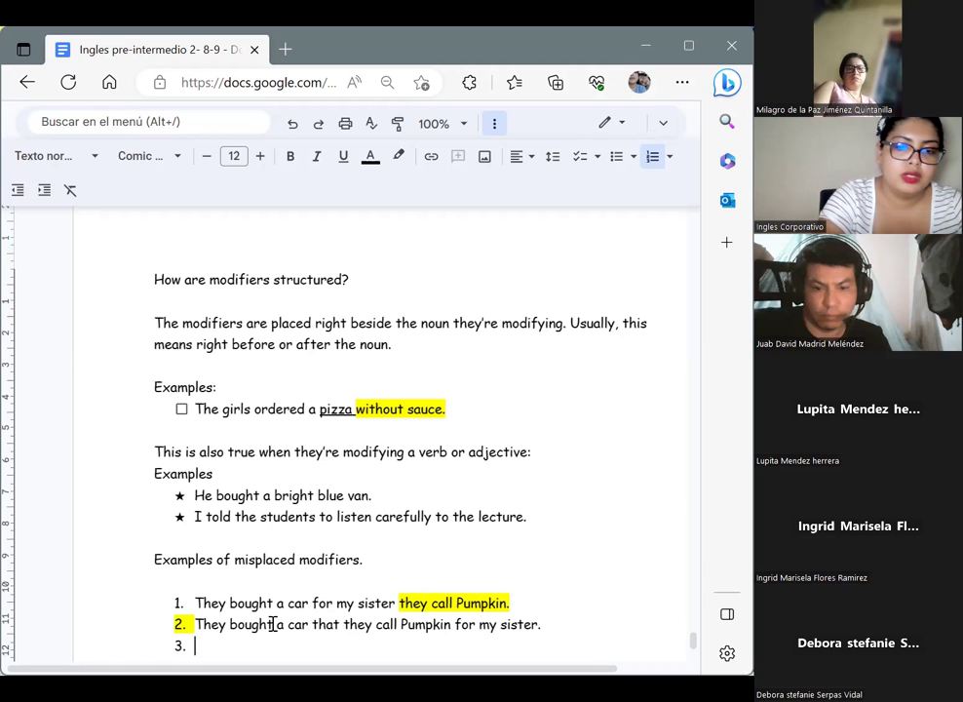
text(We )
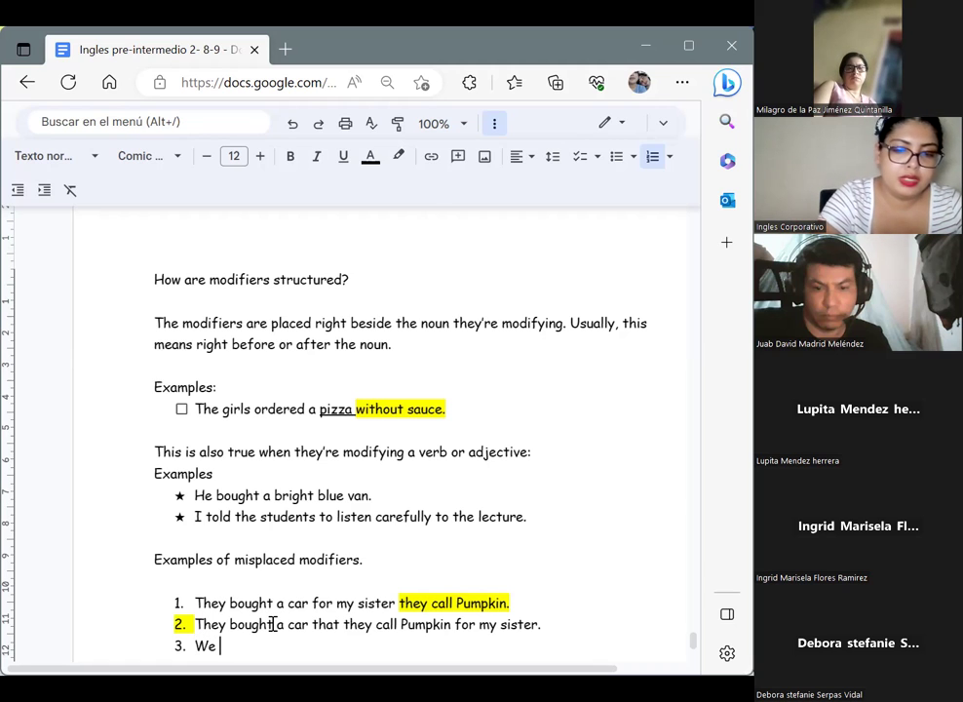
text(buil)
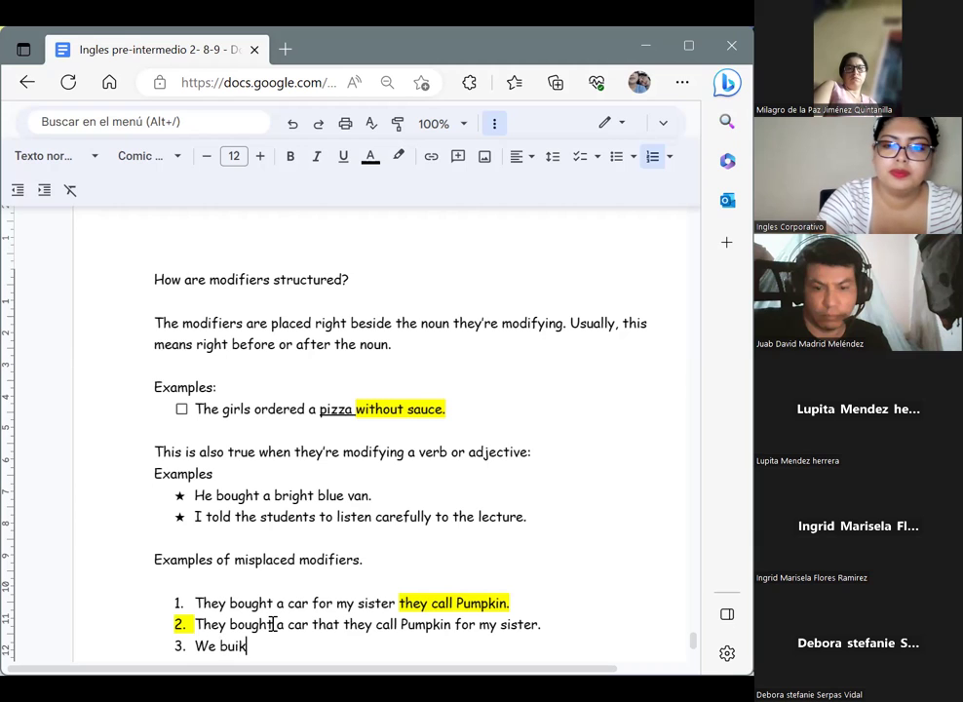
text(t a )
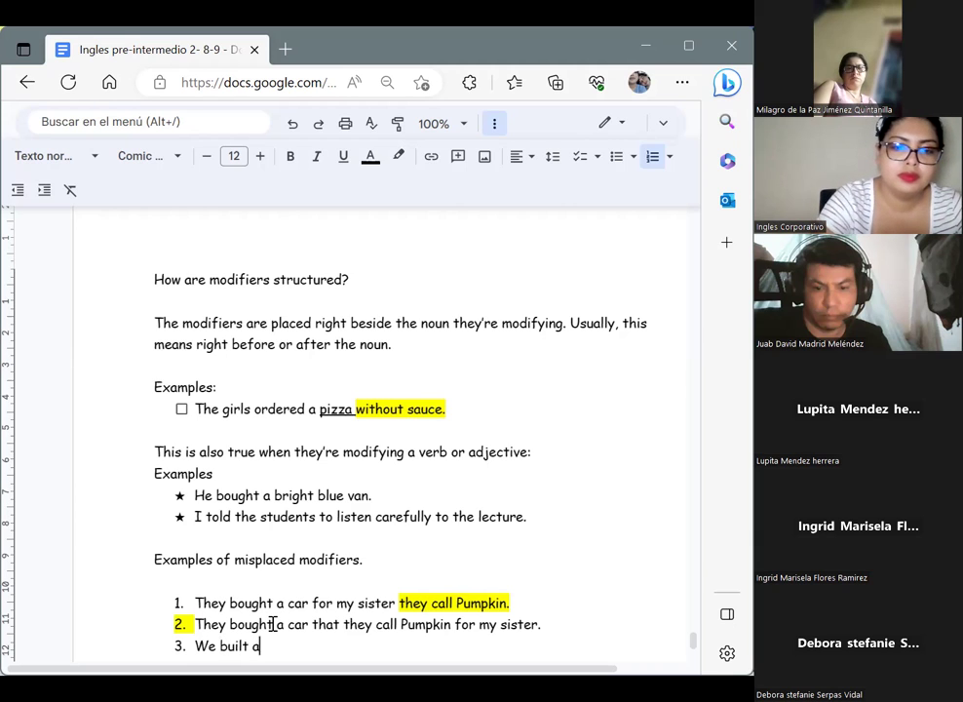
text(house )
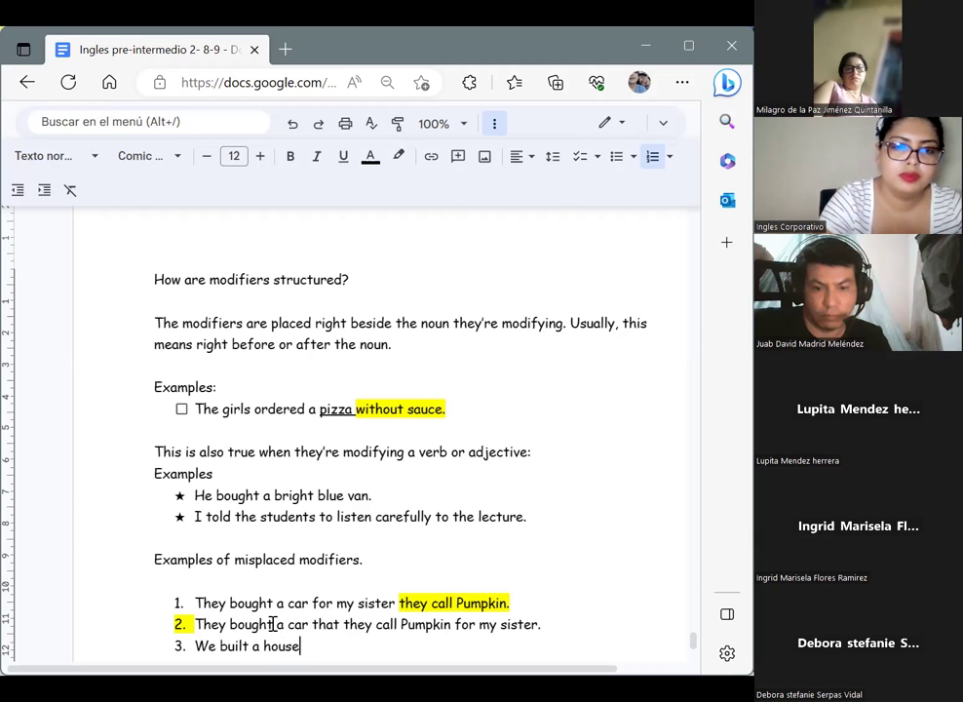
text(for them o)
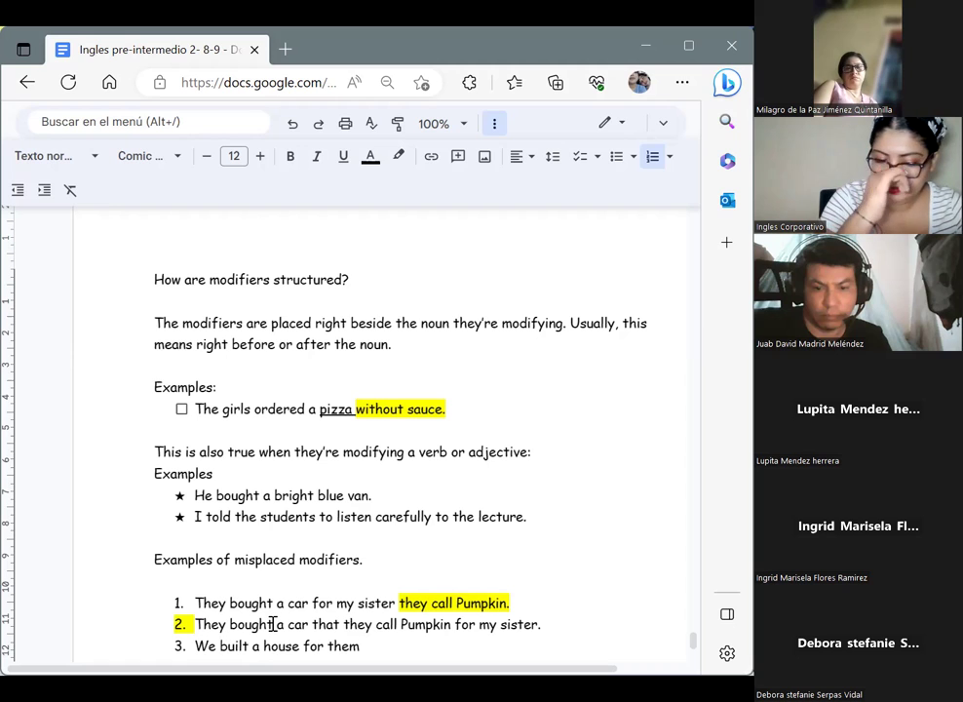
text(ut of bricks.)
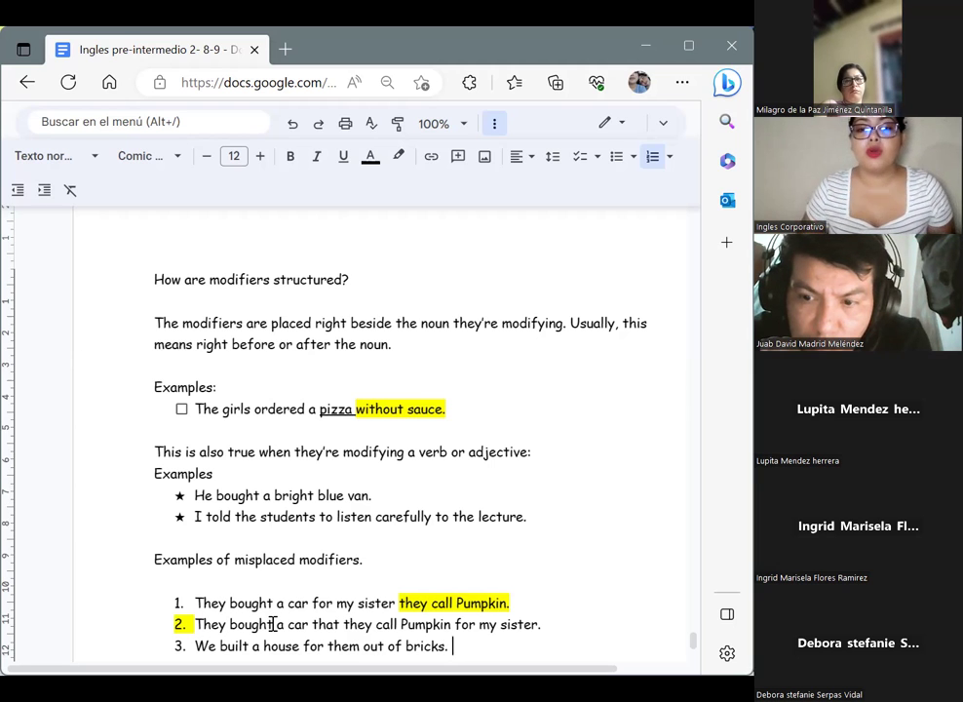
Step: Add an empty numbered item 4 below the bricks sentence
key(Return)
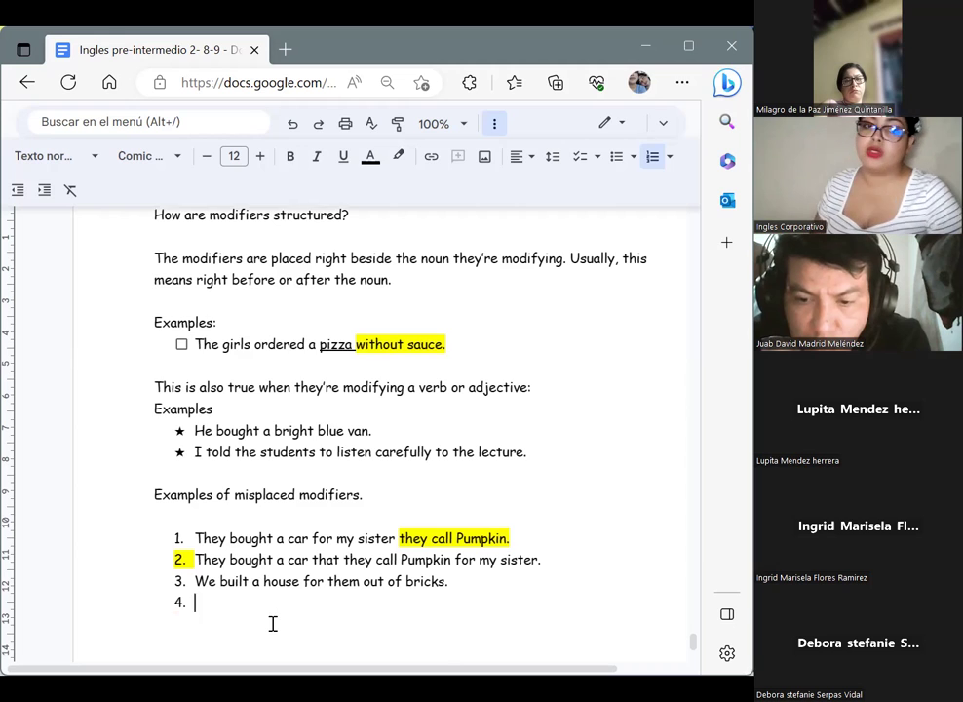
Step: Fill item 4 with the correction 'We built a house out of bricks for them.'
text(We built a house)
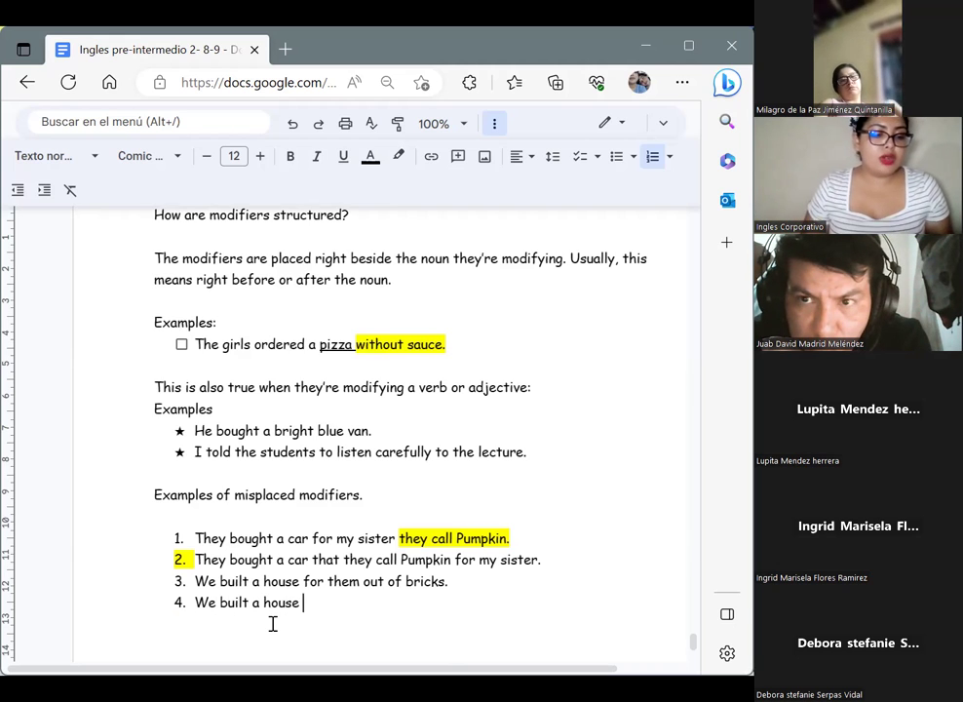
text(out of bricks f)
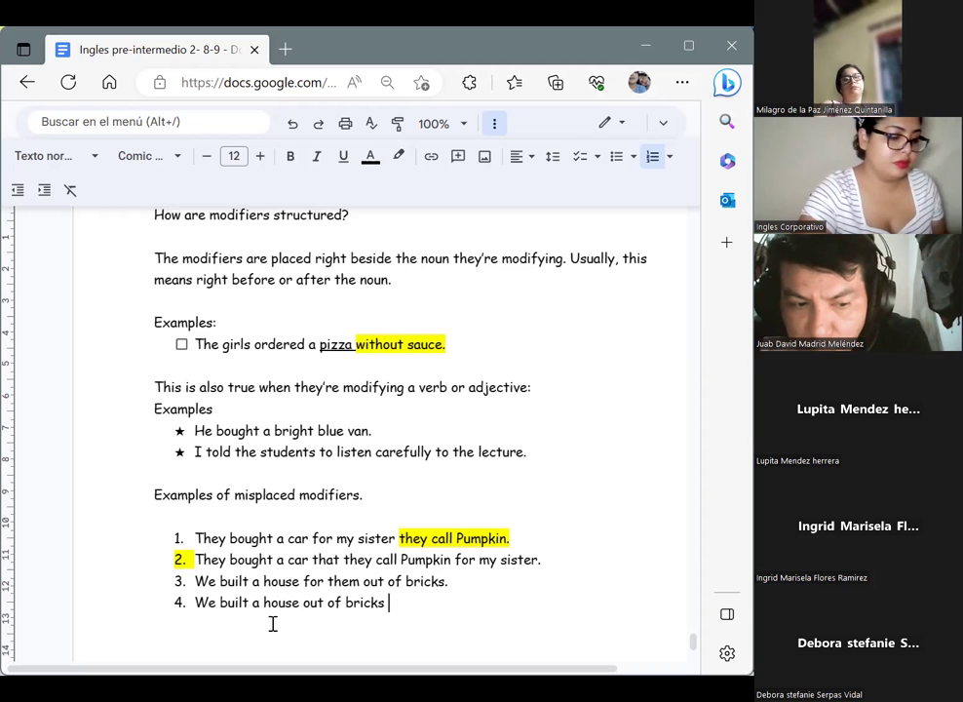
text(or them.)
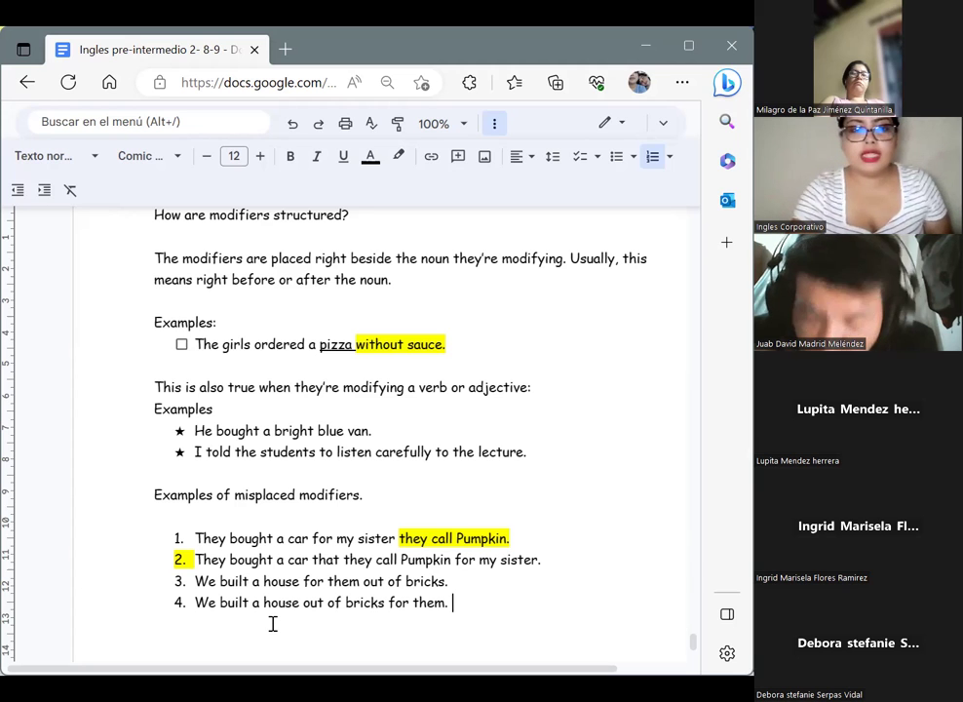
Step: Add the title 'Squinting and dangling modifiers' below the list, with a blank line after
key(Return)
key(Return)
key(Return)
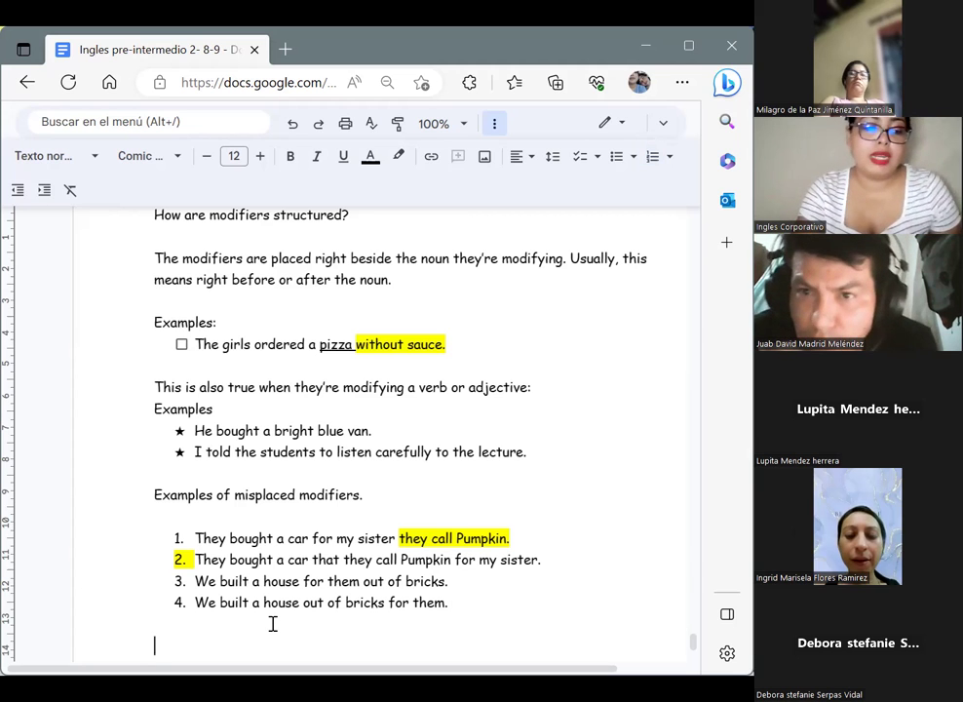
text(S)
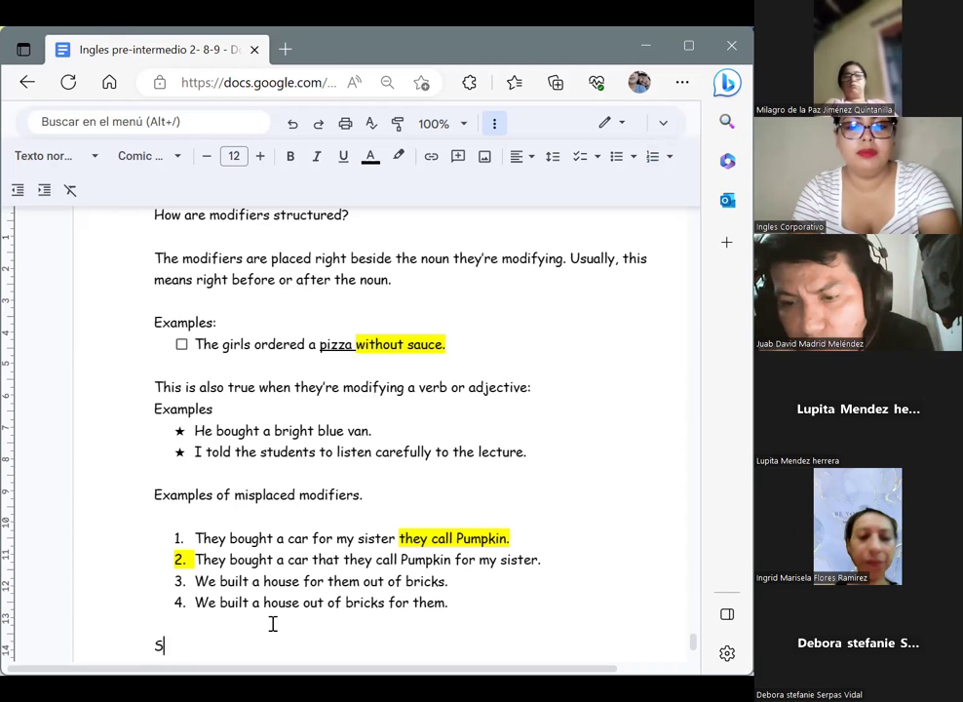
text(quinting and)
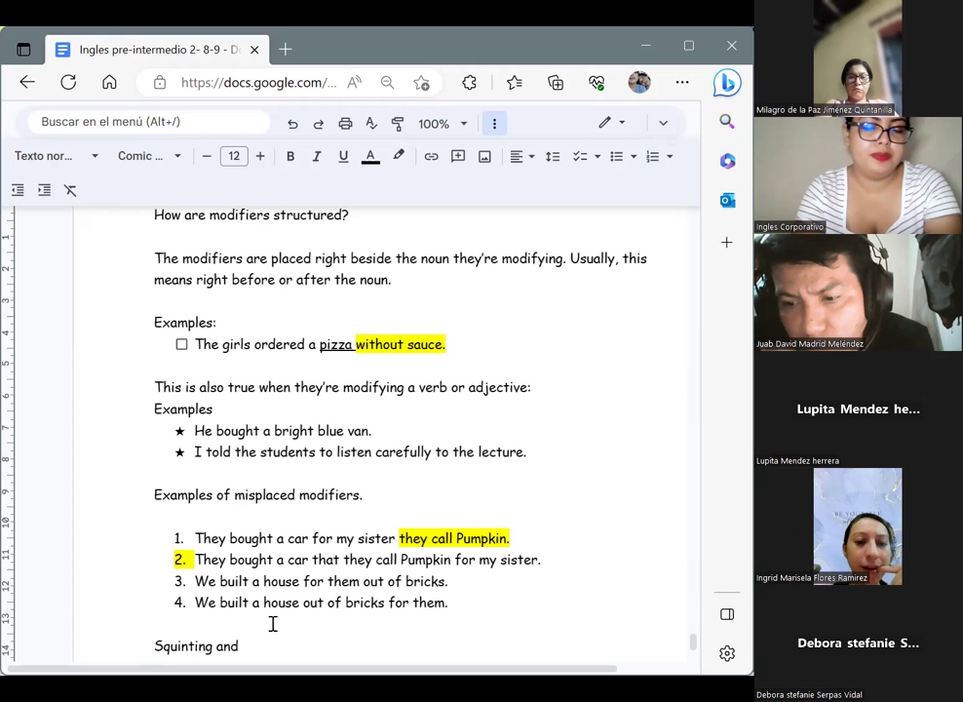
text( dan)
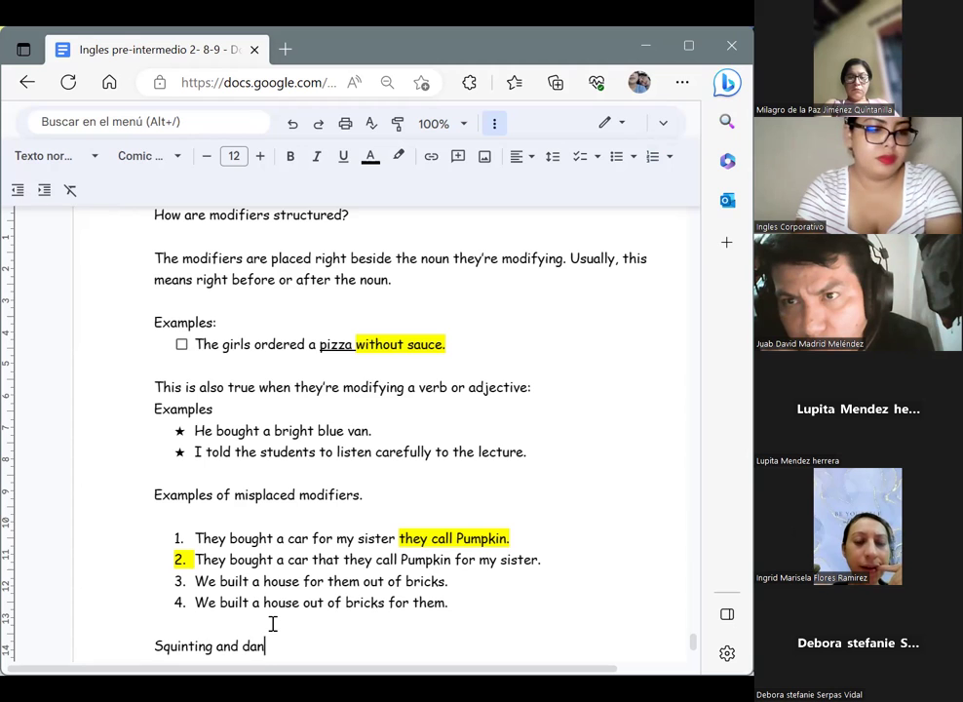
text(gling )
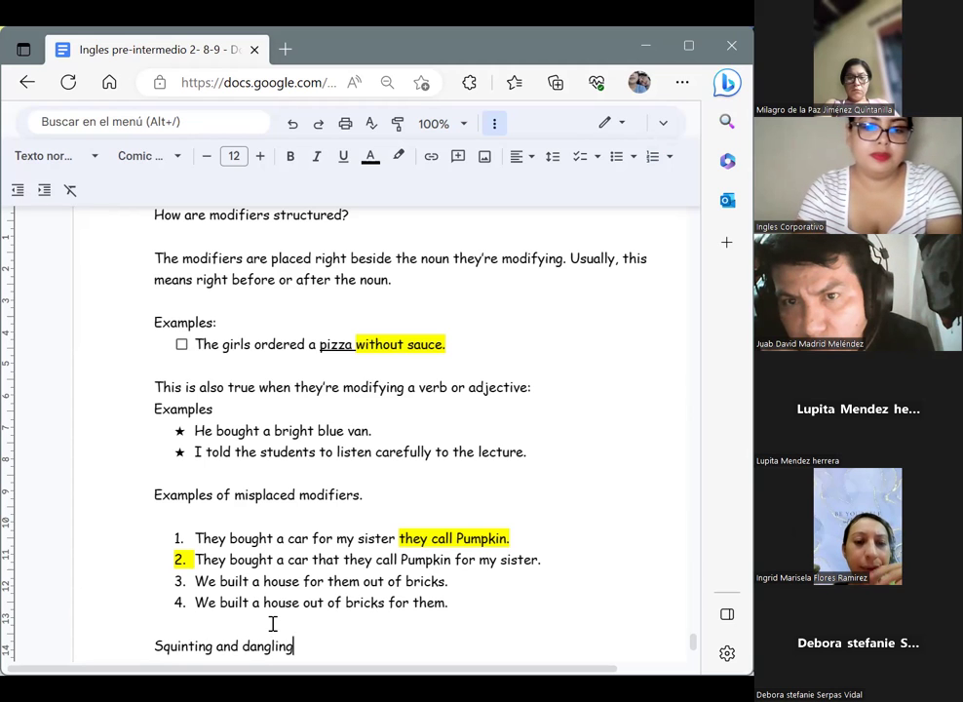
text(mofier)
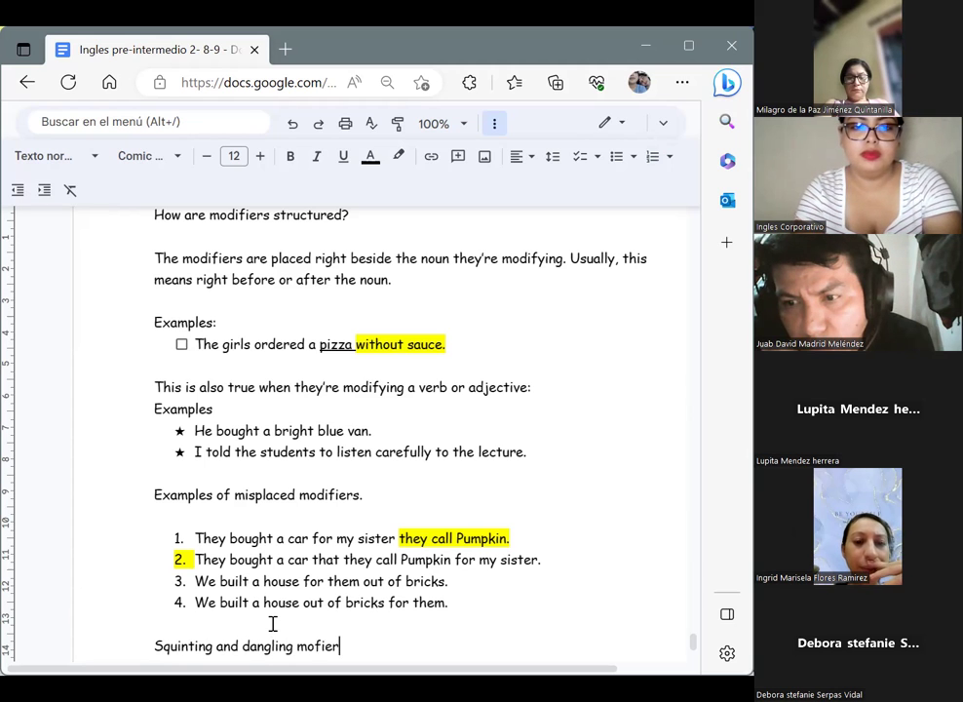
key(BackSpace)
key(BackSpace)
key(BackSpace)
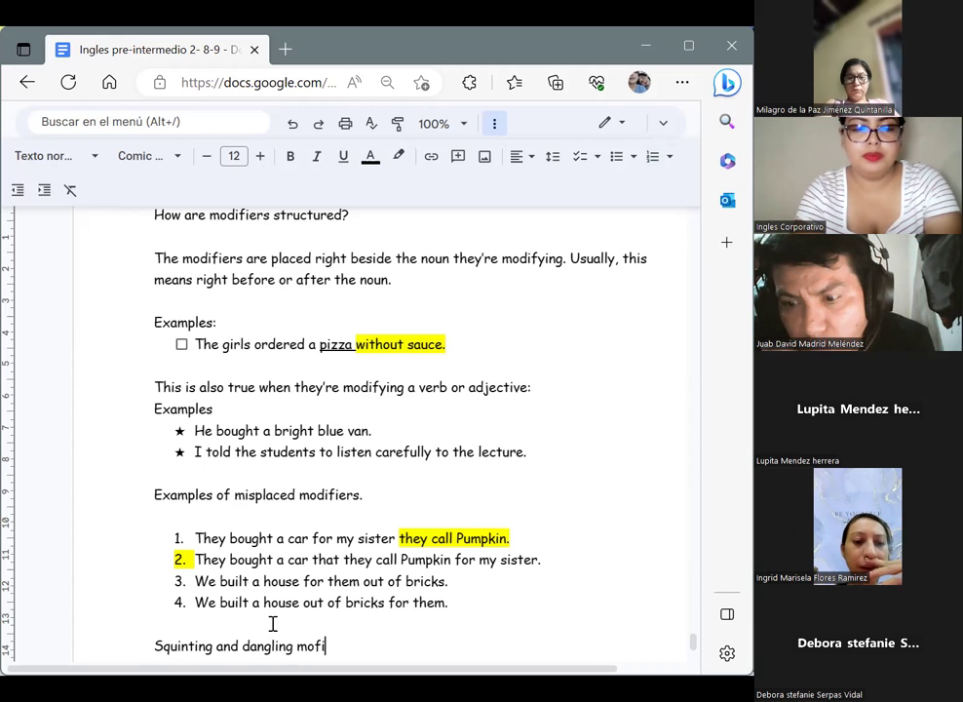
text(dif)
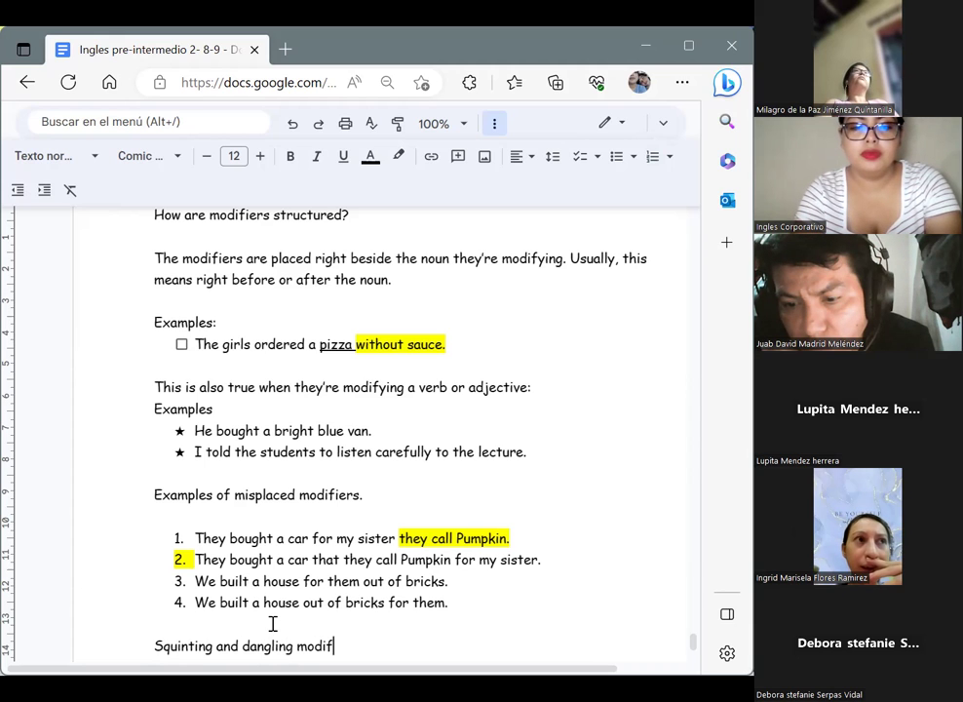
text(ier)
key(Return)
key(Return)
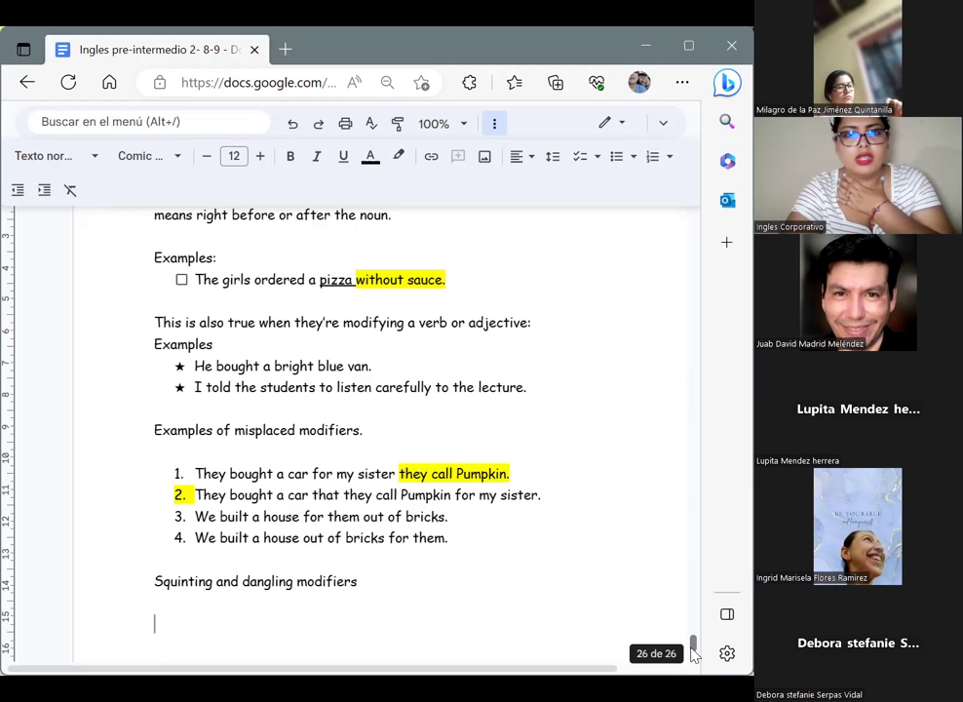
Step: Scroll up to the Compound adjectives section showing the well-known author example on page 22
drag(691, 647, 691, 625)
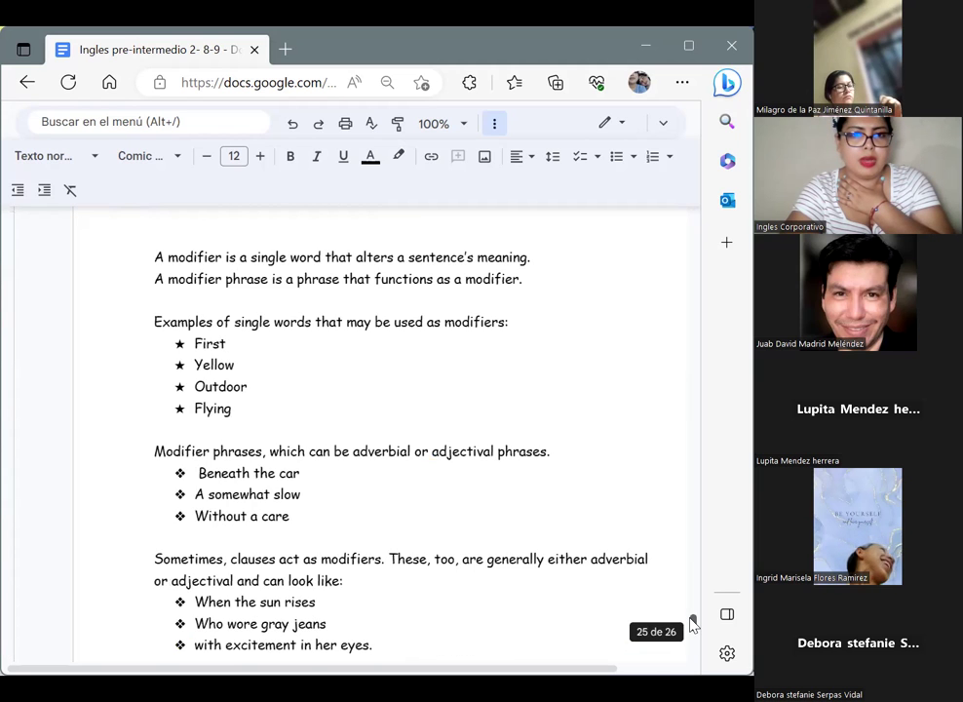
scroll(691, 622, up, 5)
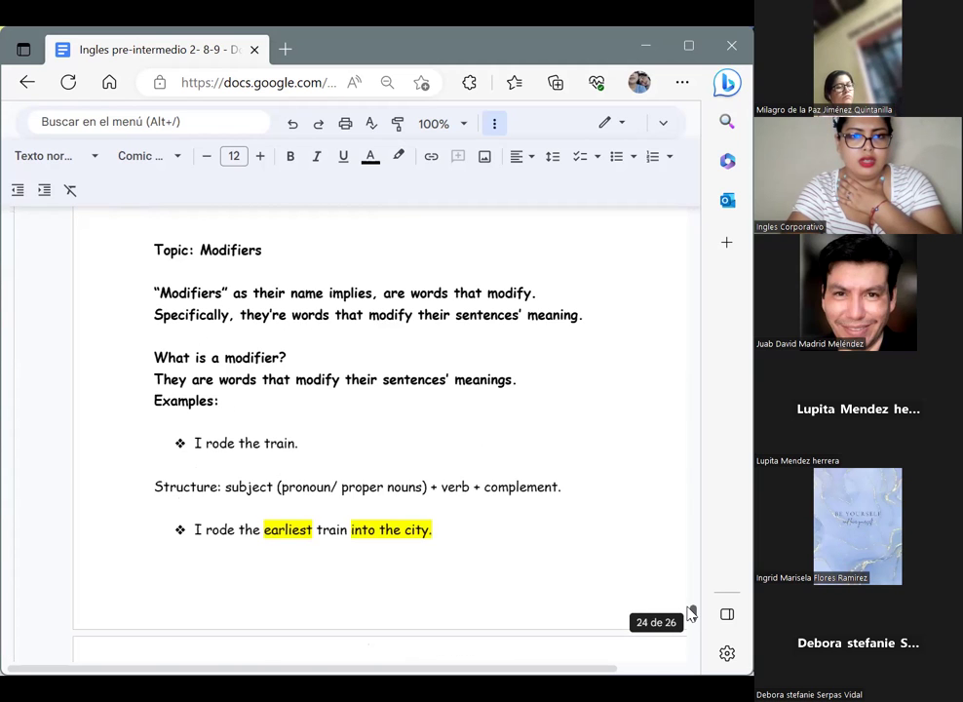
scroll(691, 609, up, 10)
scroll(692, 611, down, 6)
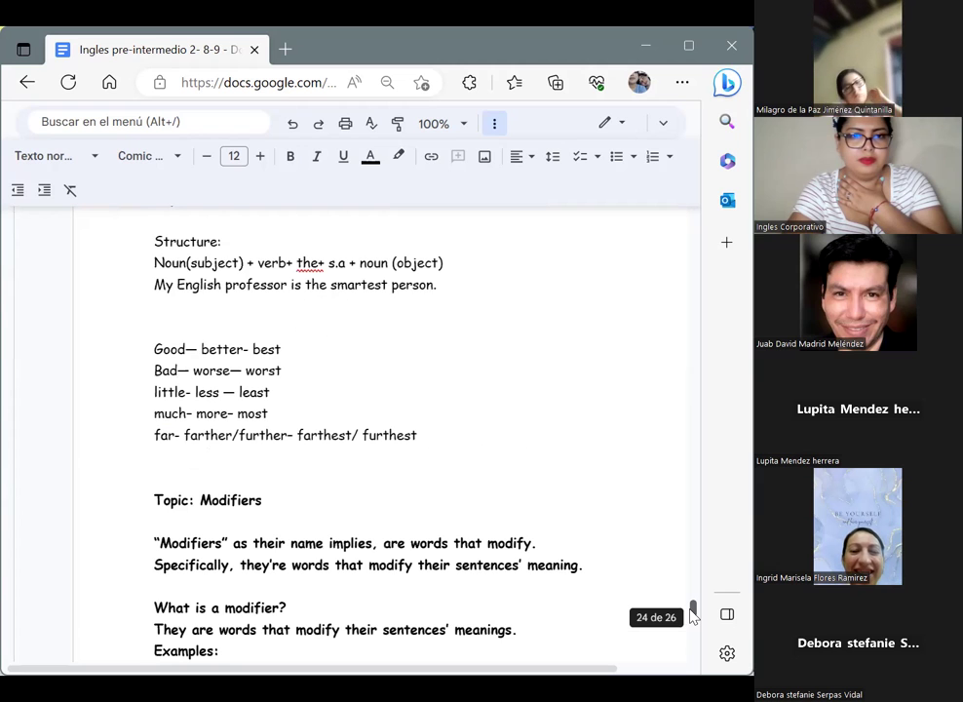
scroll(691, 611, up, 2)
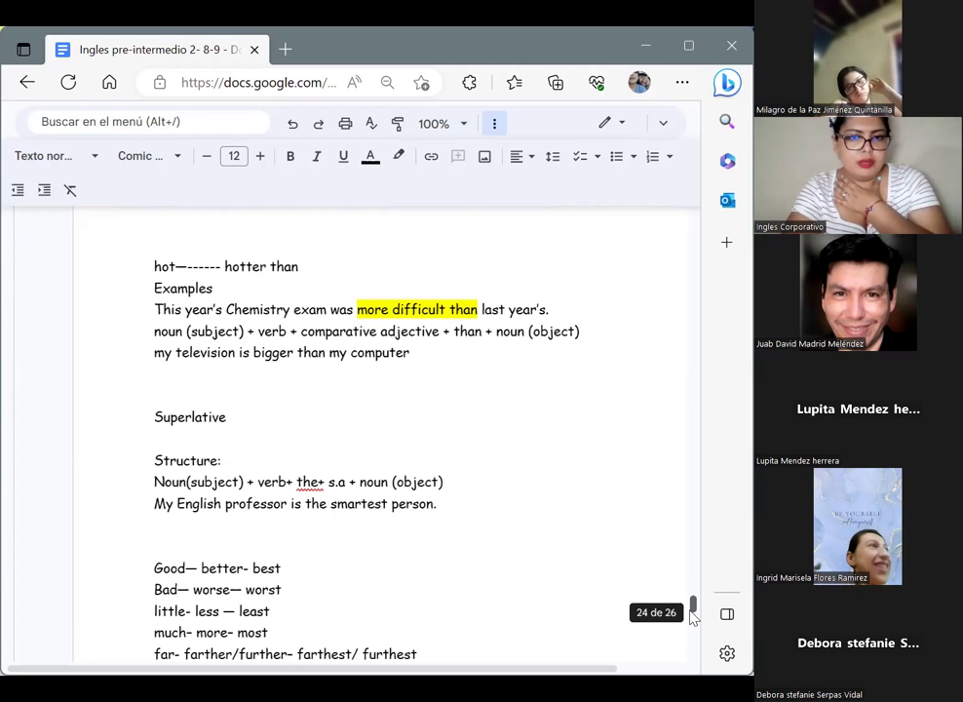
scroll(692, 617, down, 1)
drag(692, 617, 695, 590)
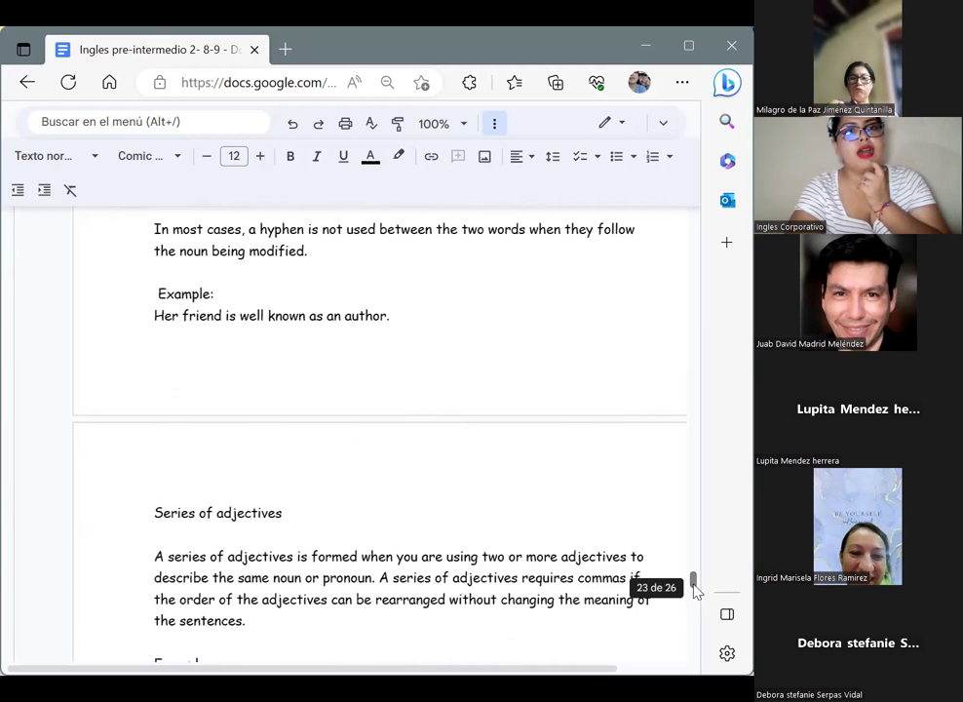
drag(694, 586, 694, 584)
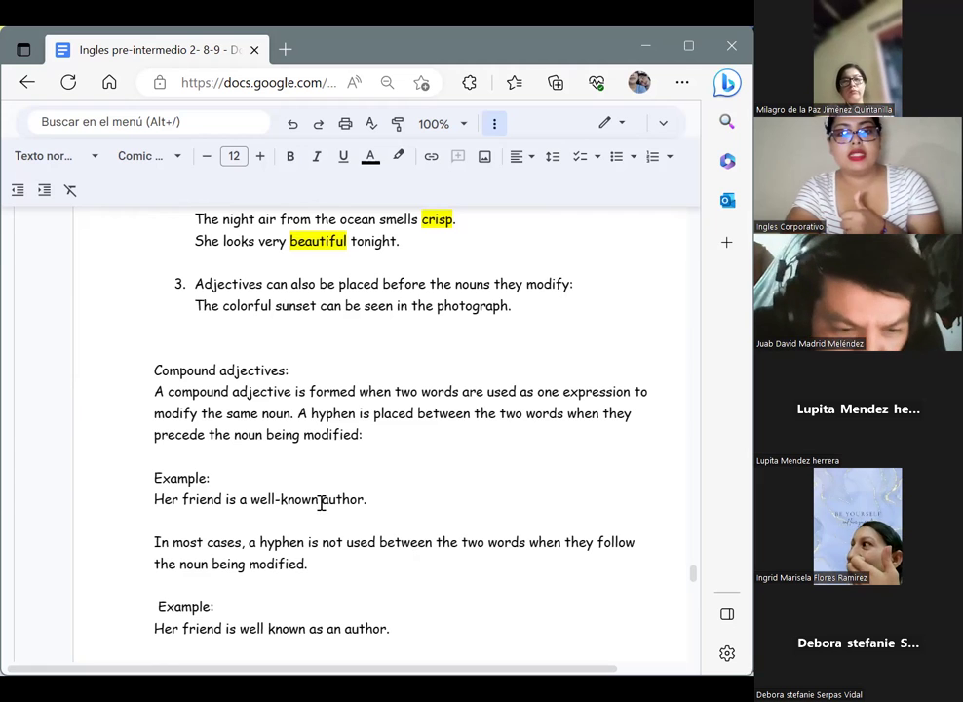
double_click(254, 499)
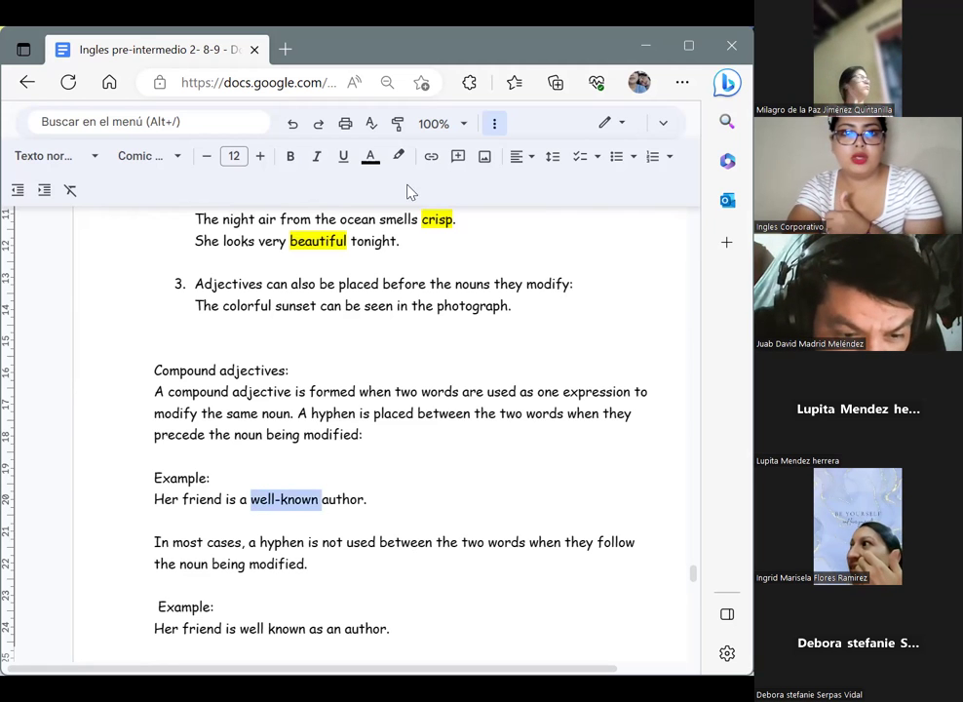
click(398, 156)
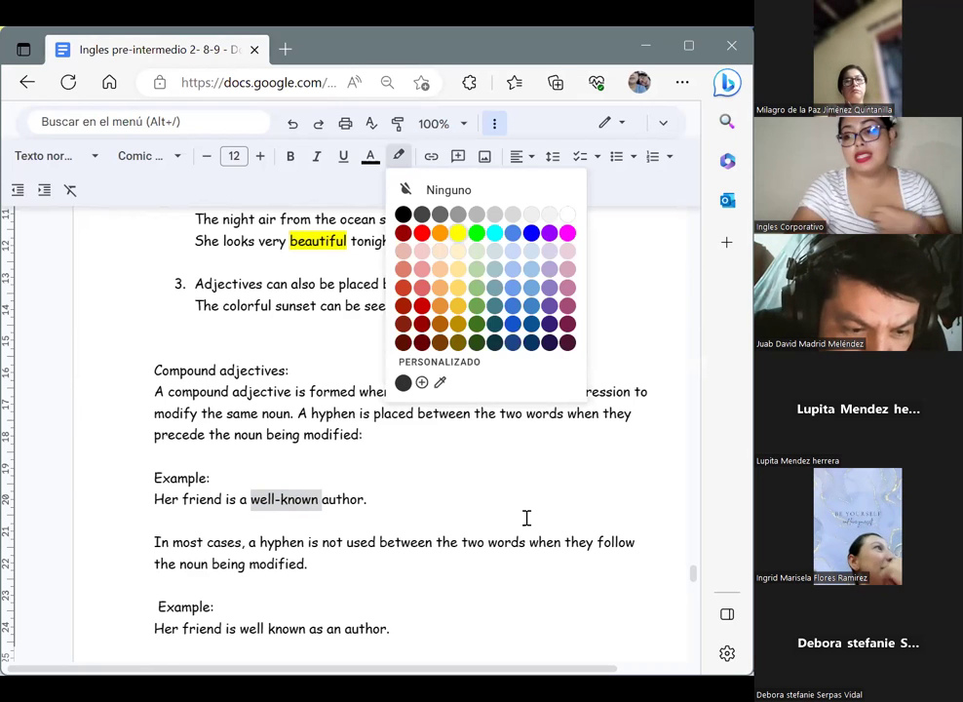
click(458, 232)
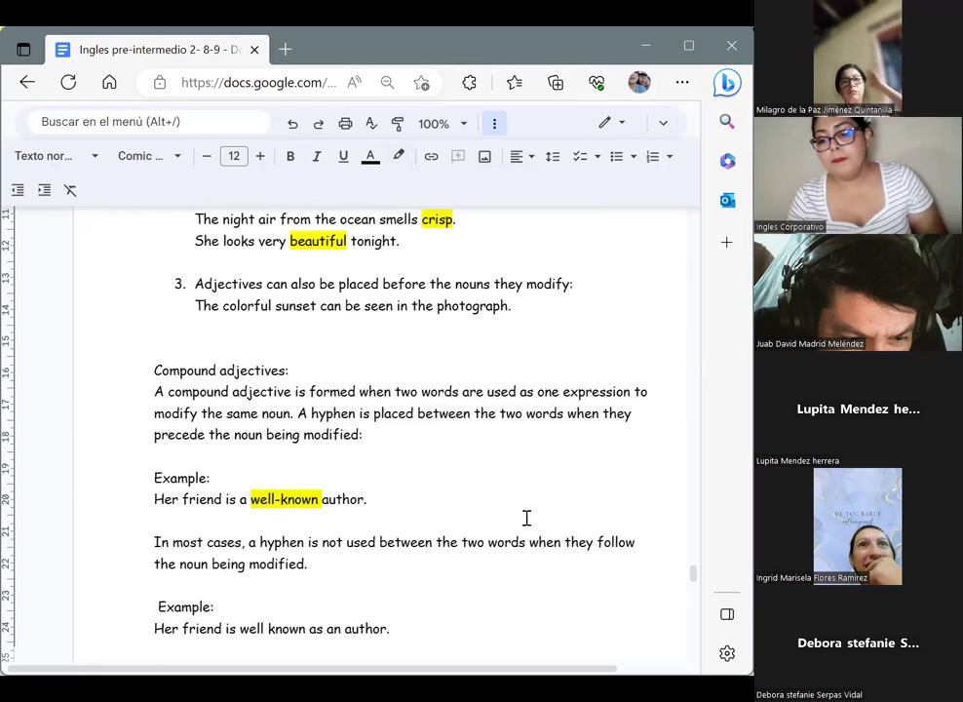
click(526, 518)
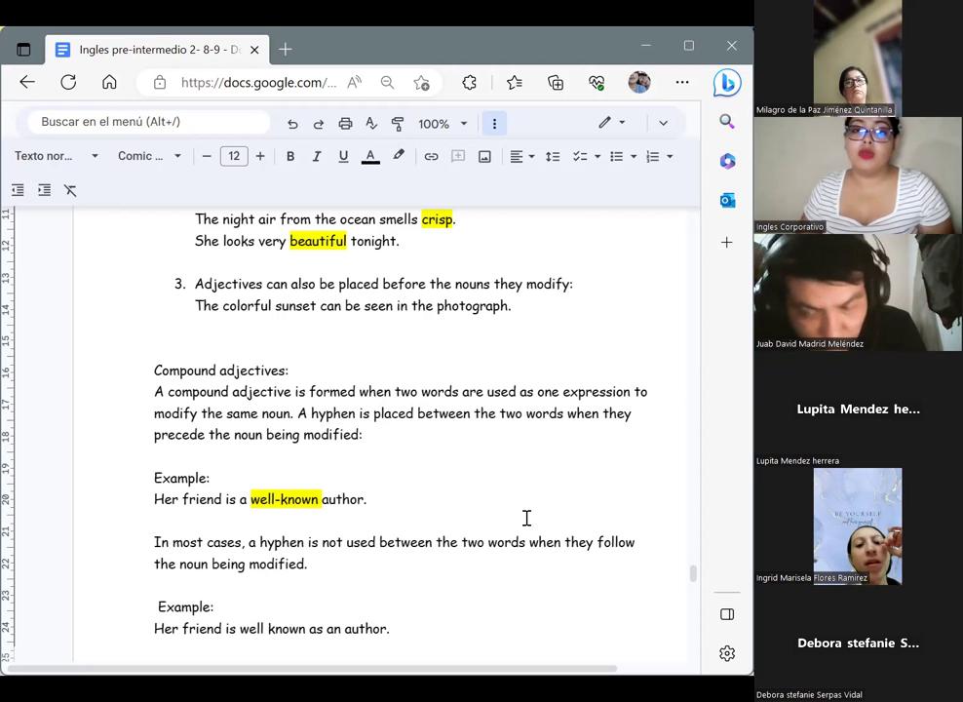
Step: Scroll back down to page 26 with the misplaced-modifier examples and new heading
drag(694, 574, 695, 655)
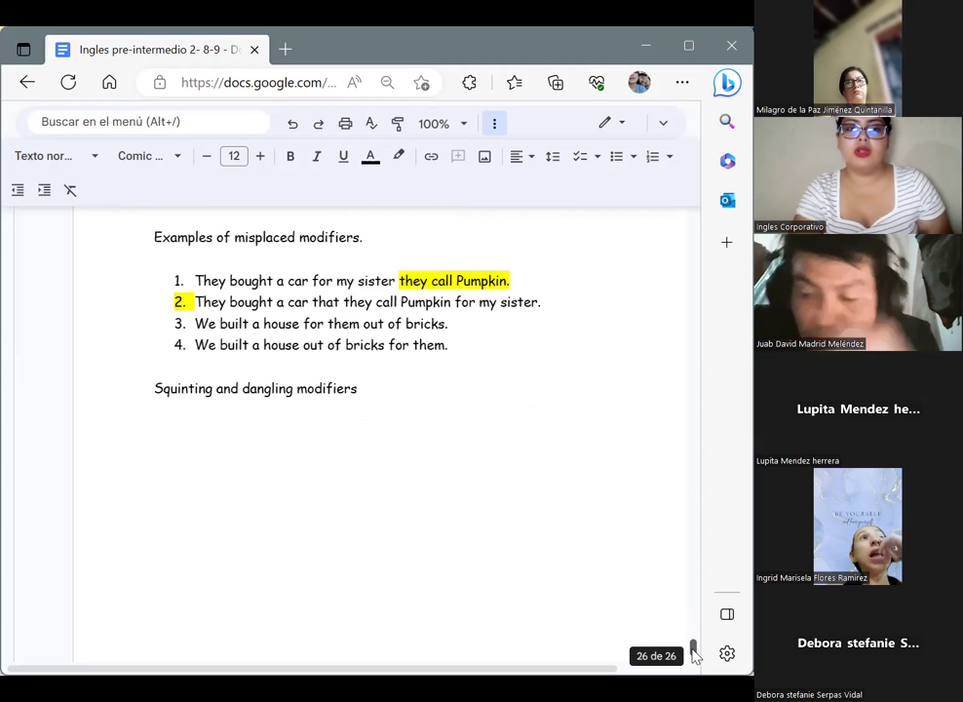
scroll(695, 656, down, 1)
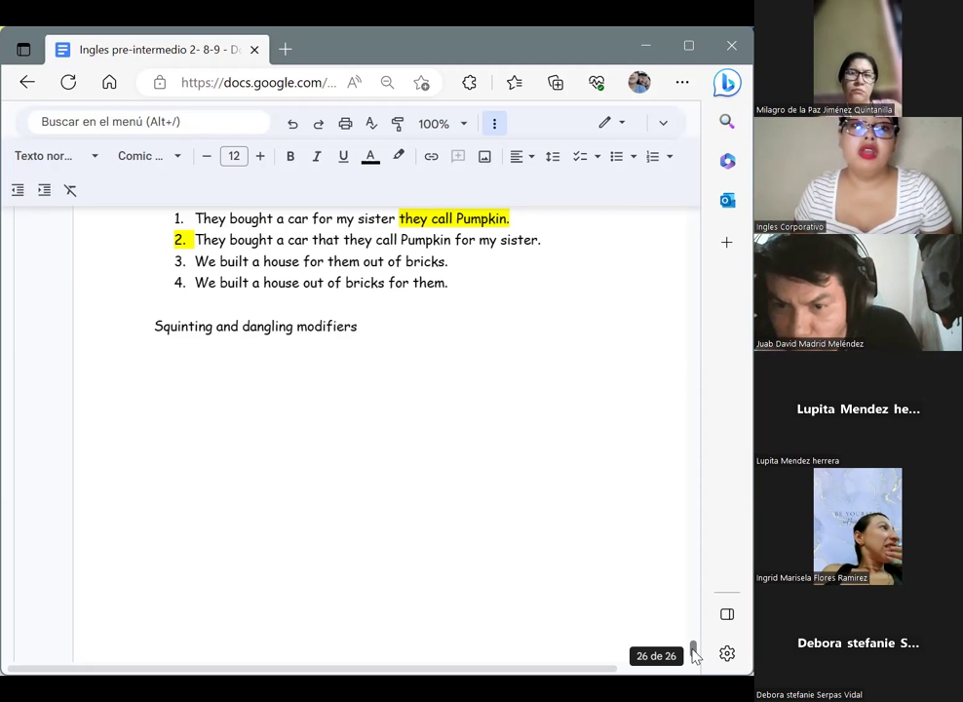
Step: Under the heading, write the definition: a dangling modifier doesn't modify any specific word in a sentence
click(467, 377)
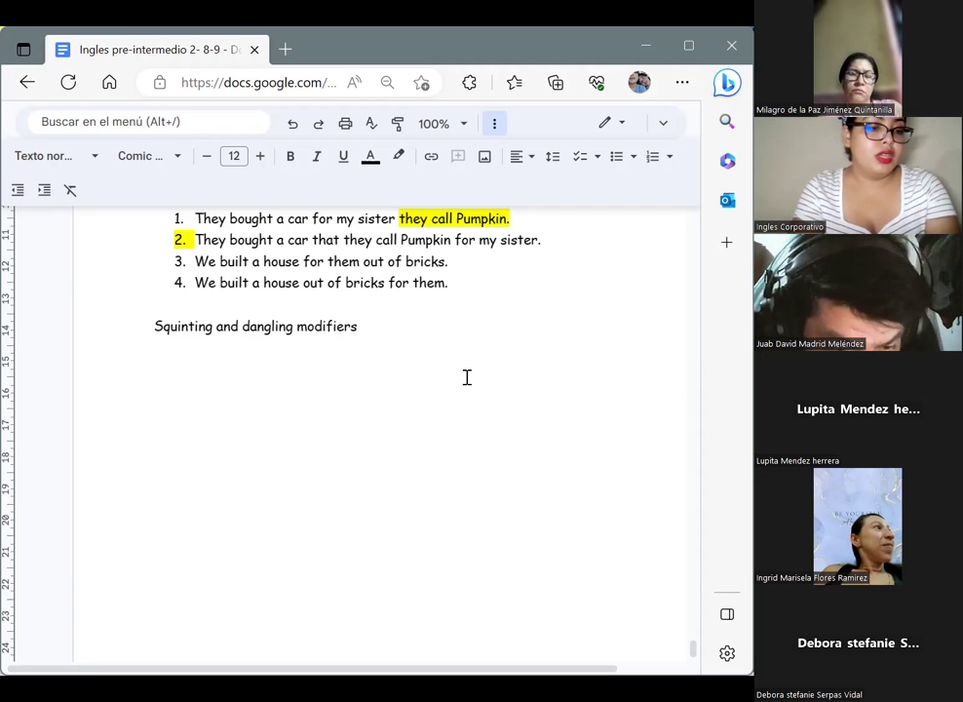
text(A danglinf)
key(BackSpace)
key(BackSpace)
text(g modifie)
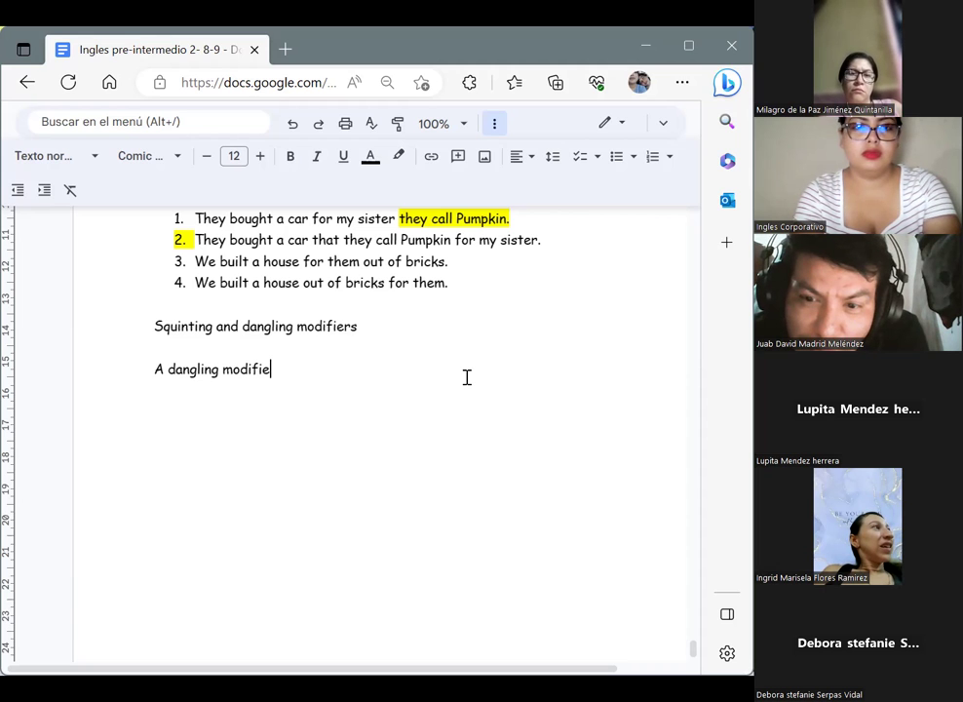
text(r is a)
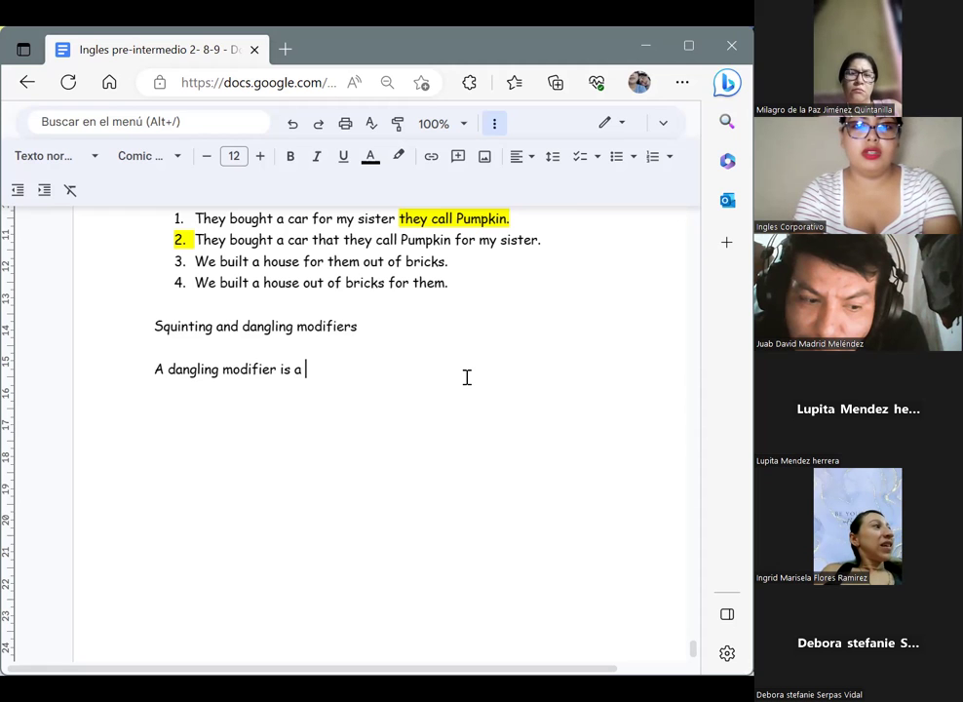
text(modifier )
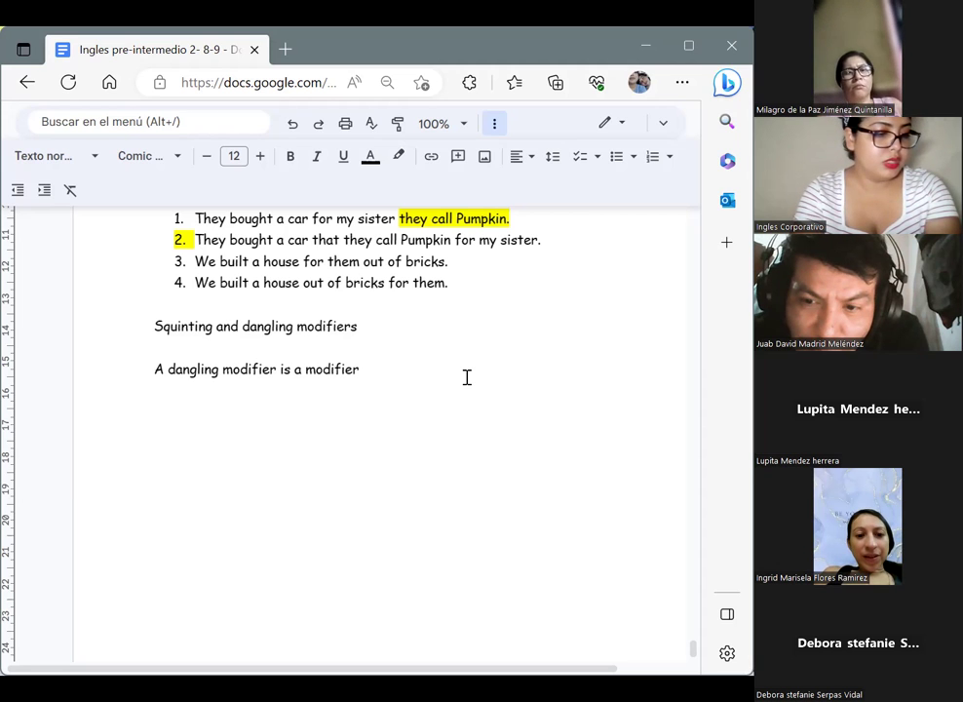
text(tha)
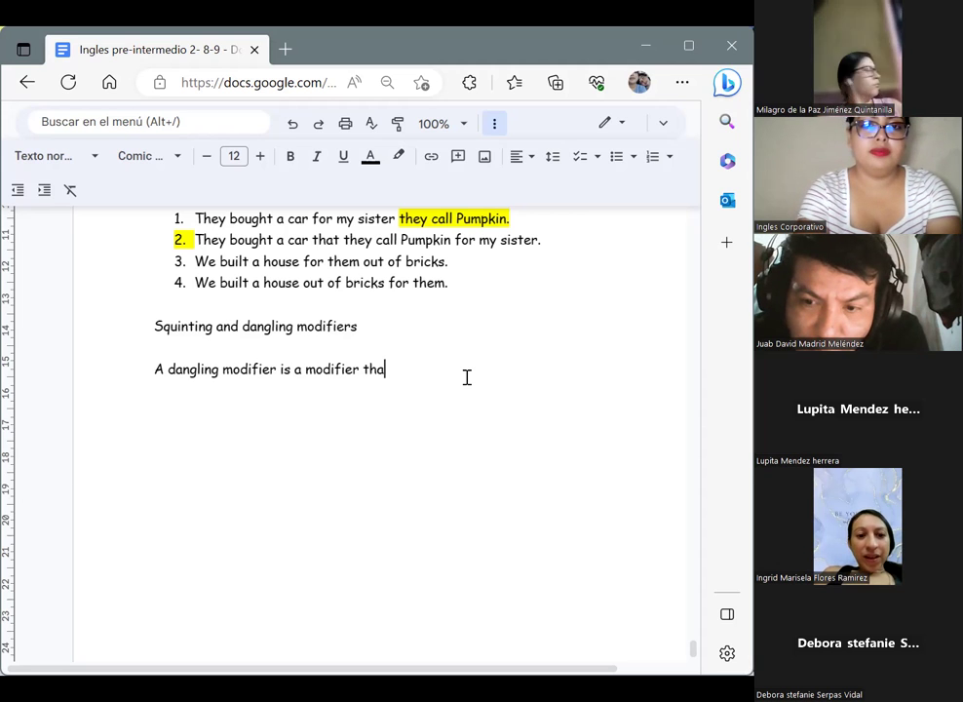
text(t does)
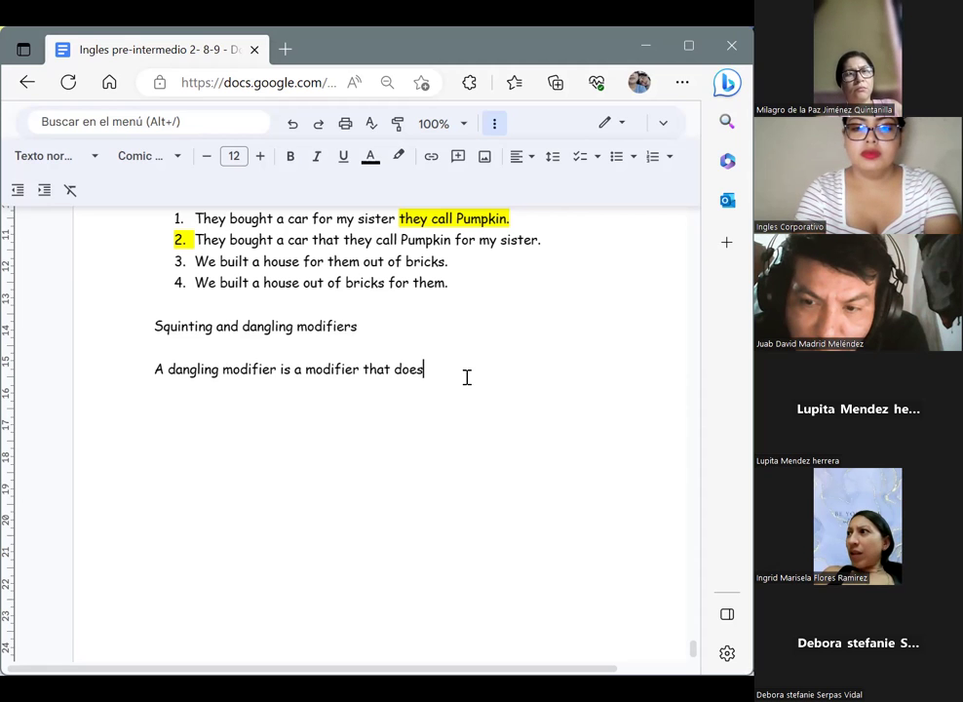
text(n't mo)
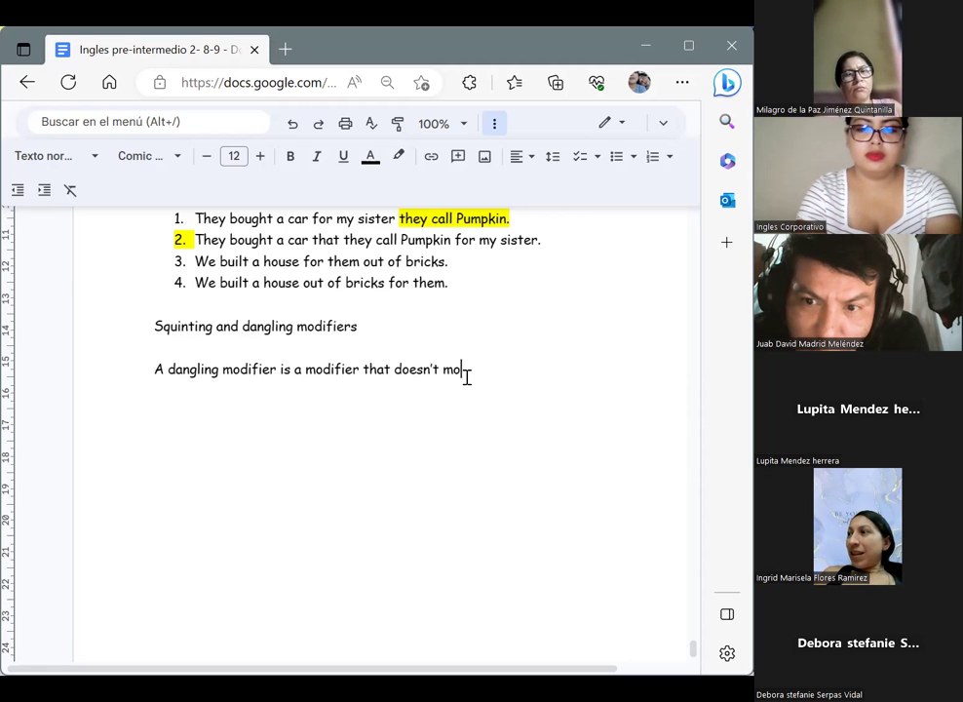
text(e)
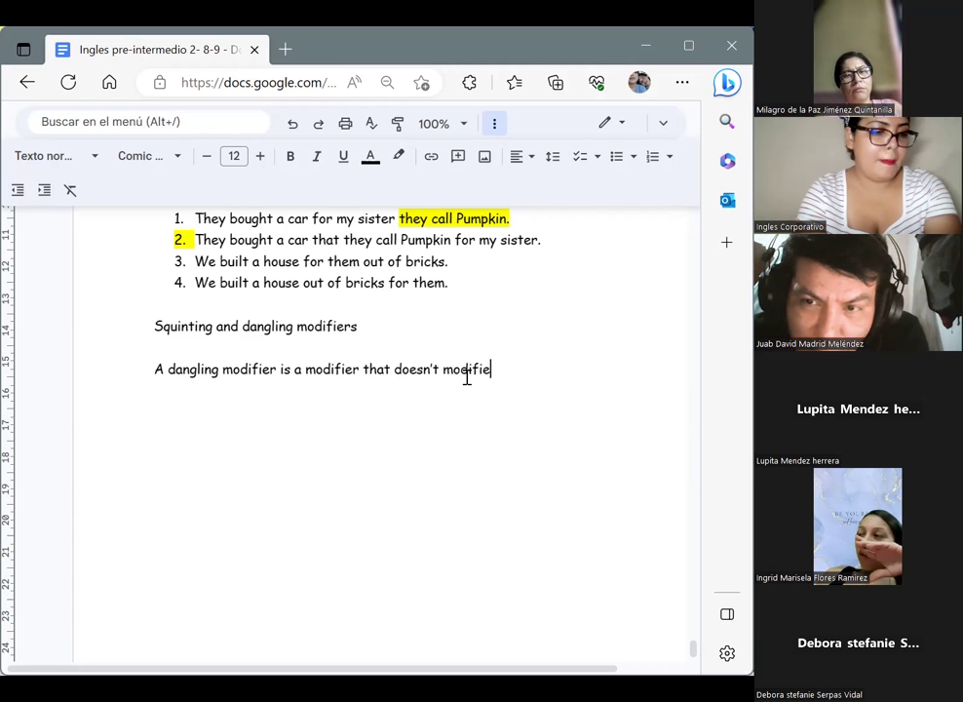
key(BackSpace)
key(BackSpace)
text(y )
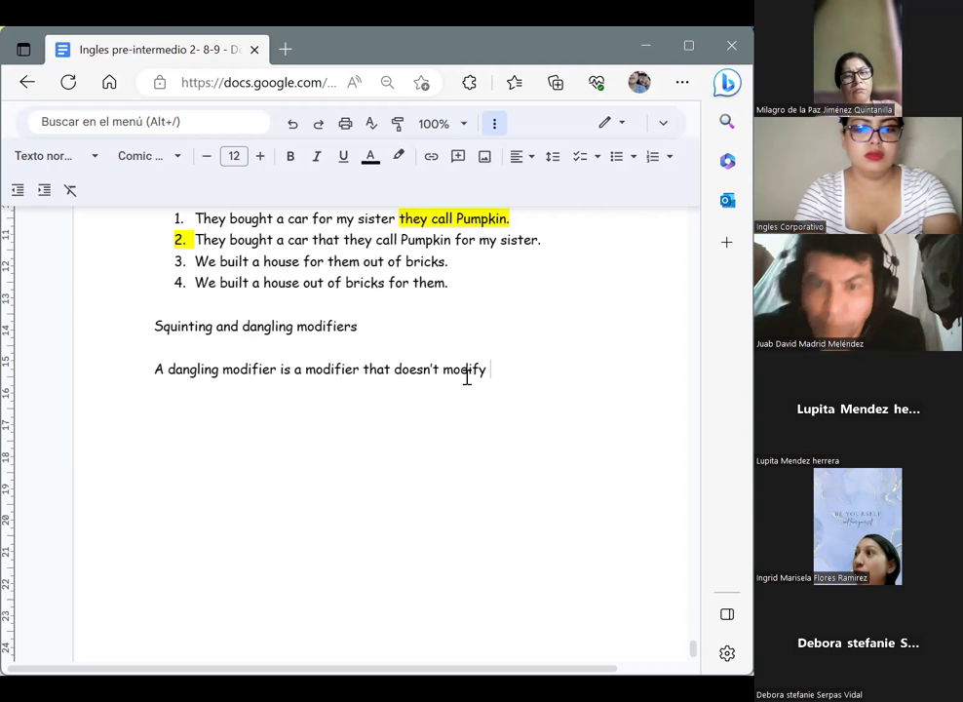
text(any specific wor)
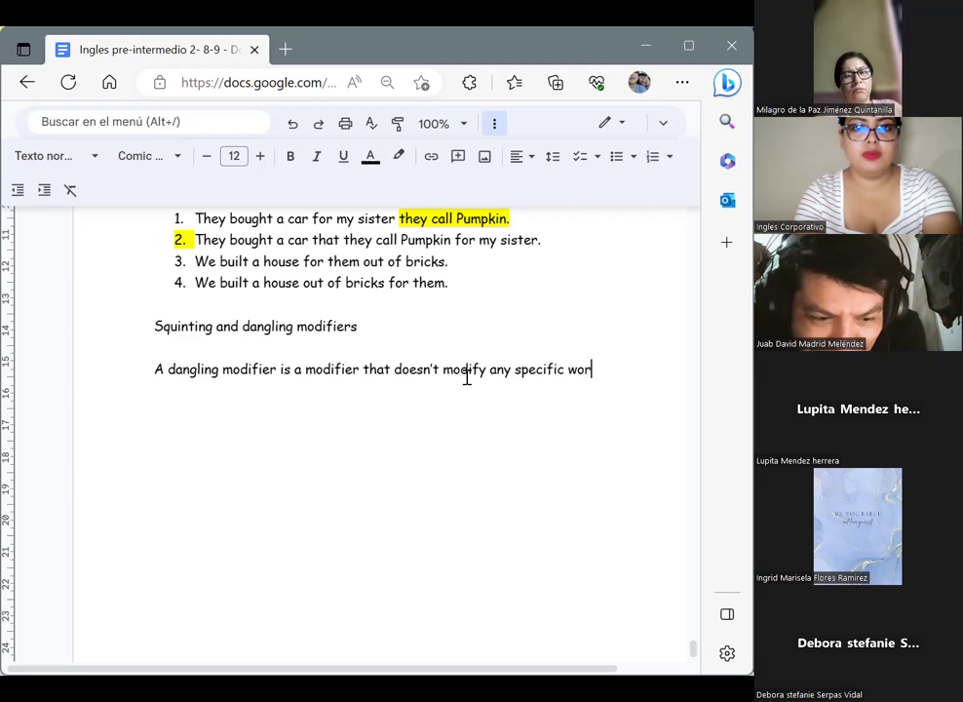
text(d in a sentences)
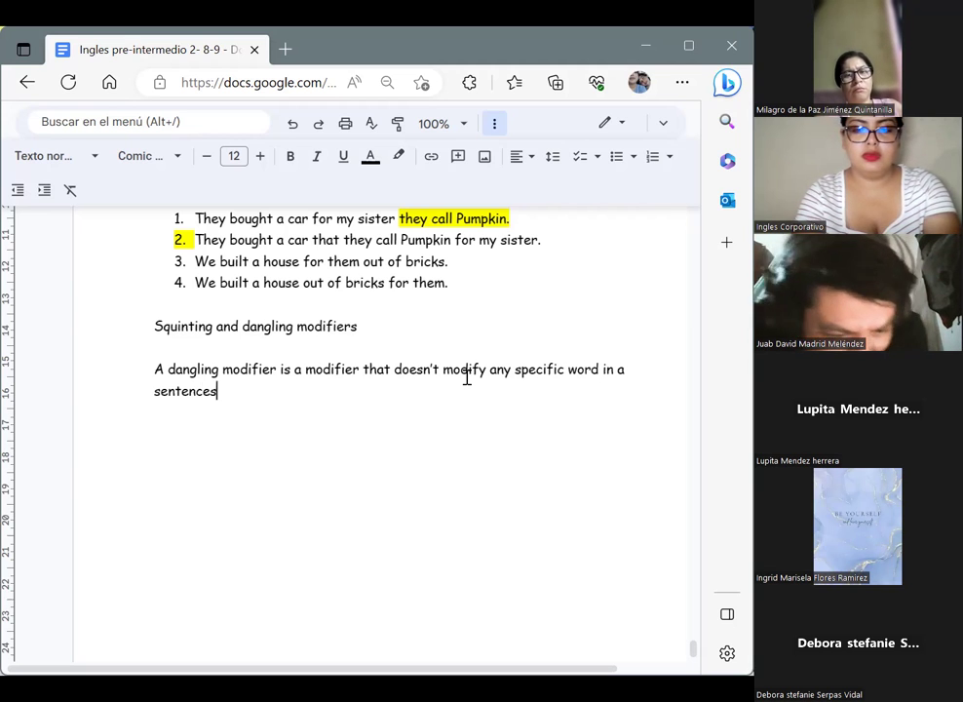
key(BackSpace)
Step: Add an 'Example:' line with 'After reading the book, the movie was great.' beneath it
text(:)
key(Return)
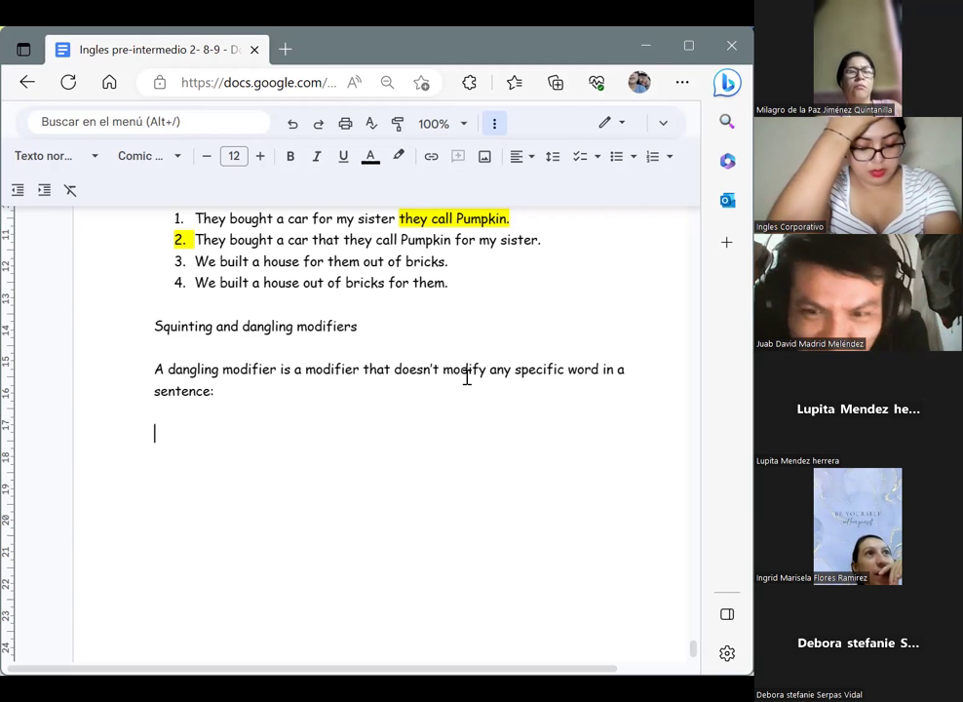
text(Example:)
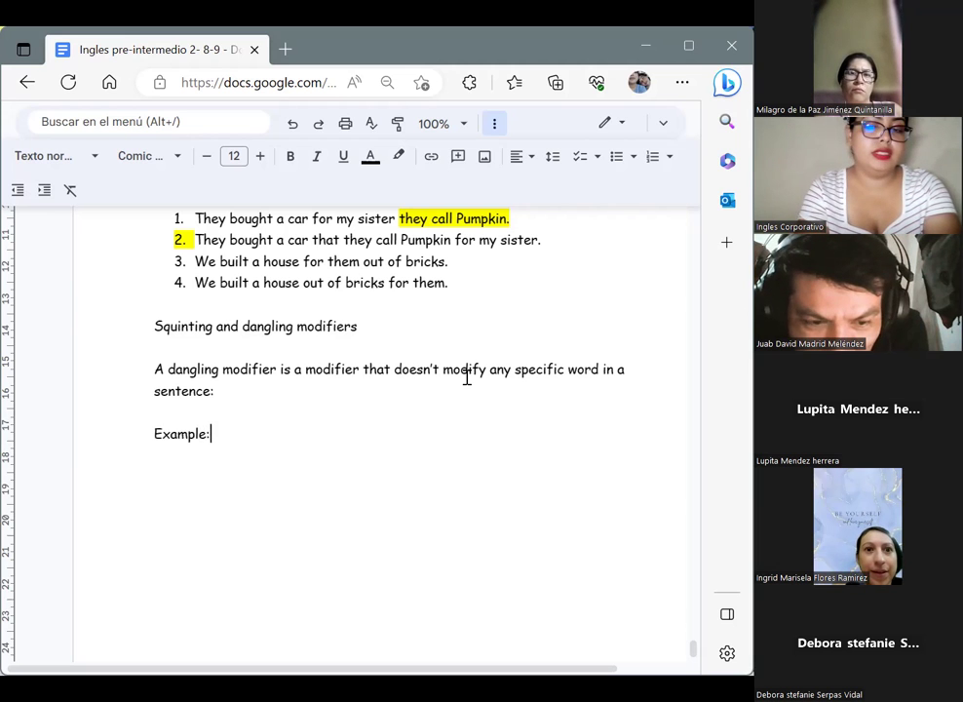
key(Return)
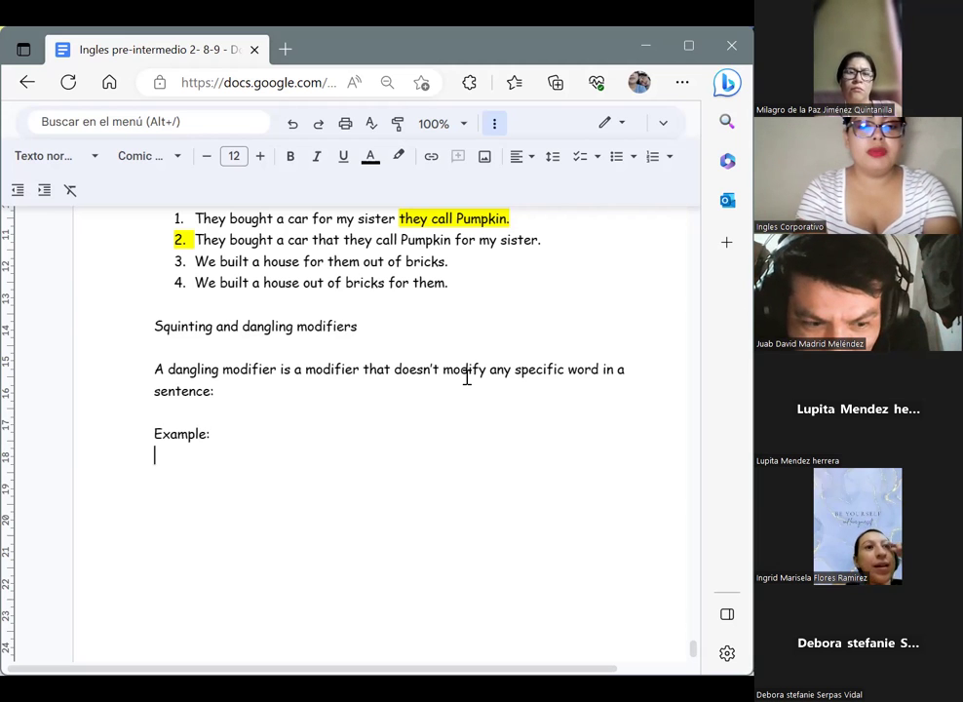
text(A)
text(y)
key(BackSpace)
text(ter reading the book,)
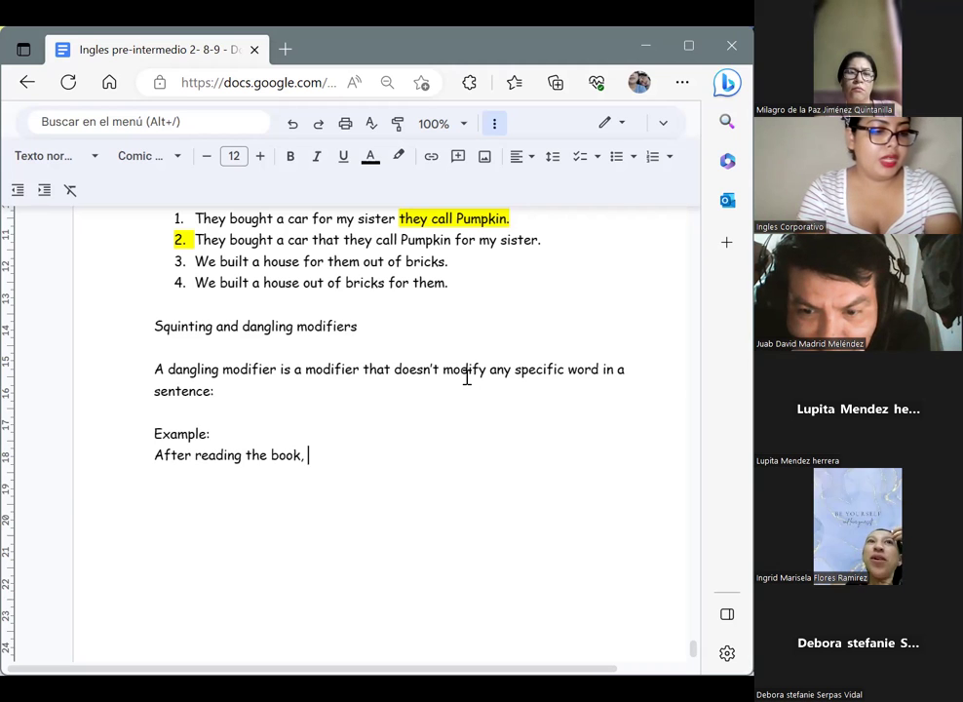
text( th)
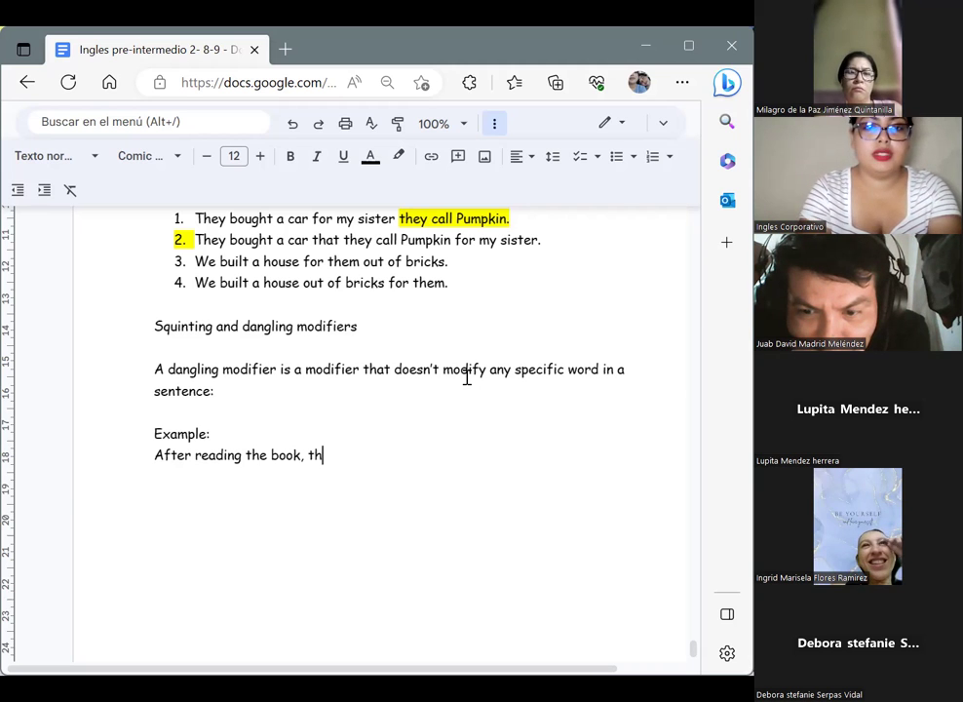
text(e movie was g)
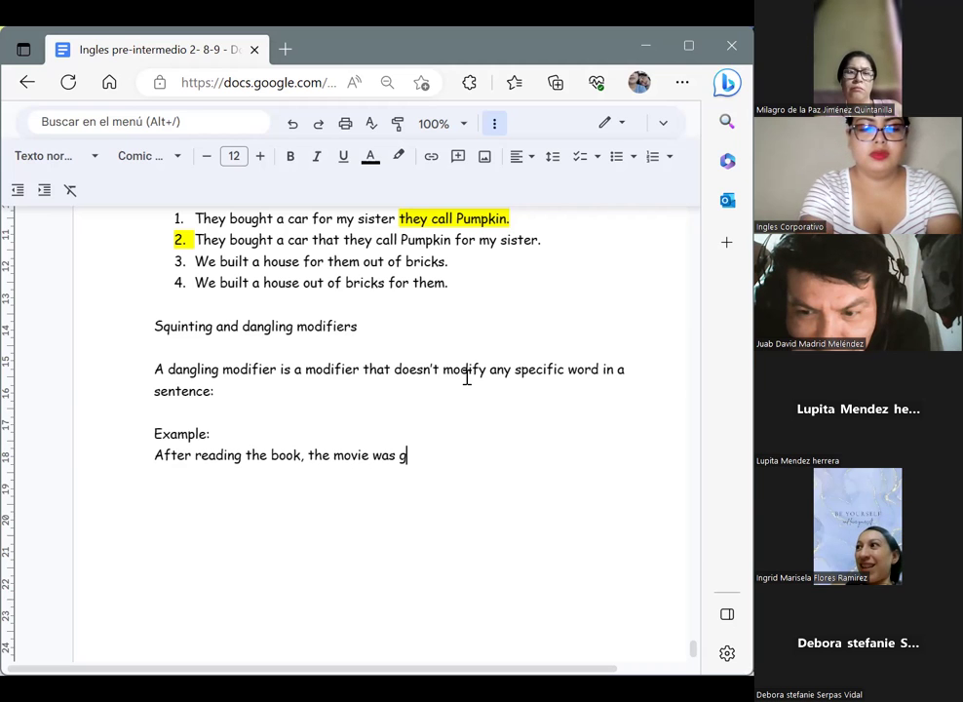
text(reat)
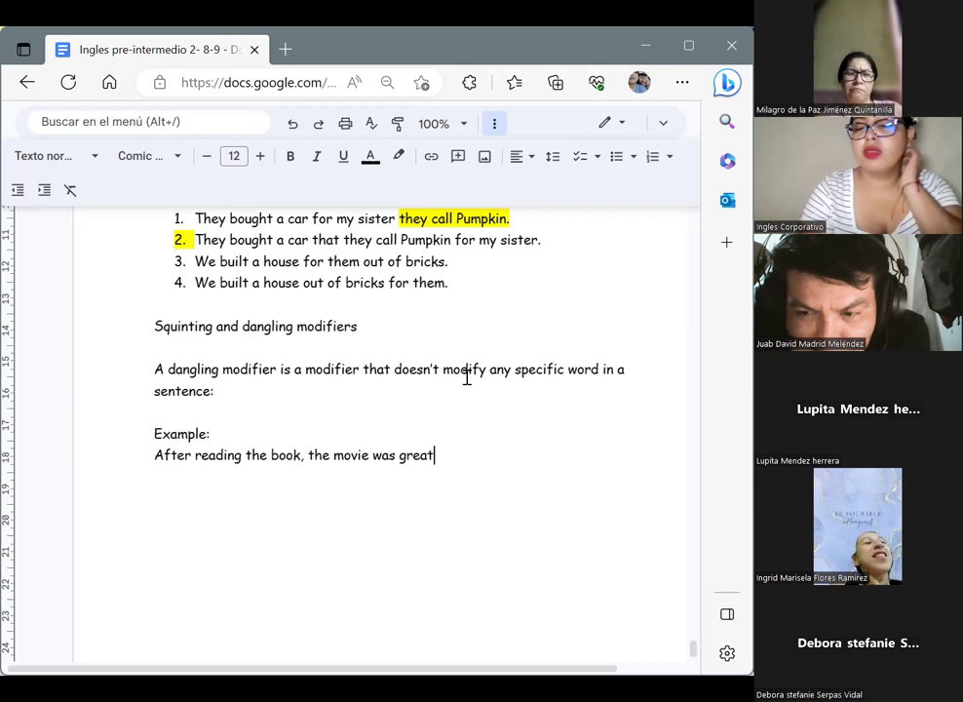
text(.)
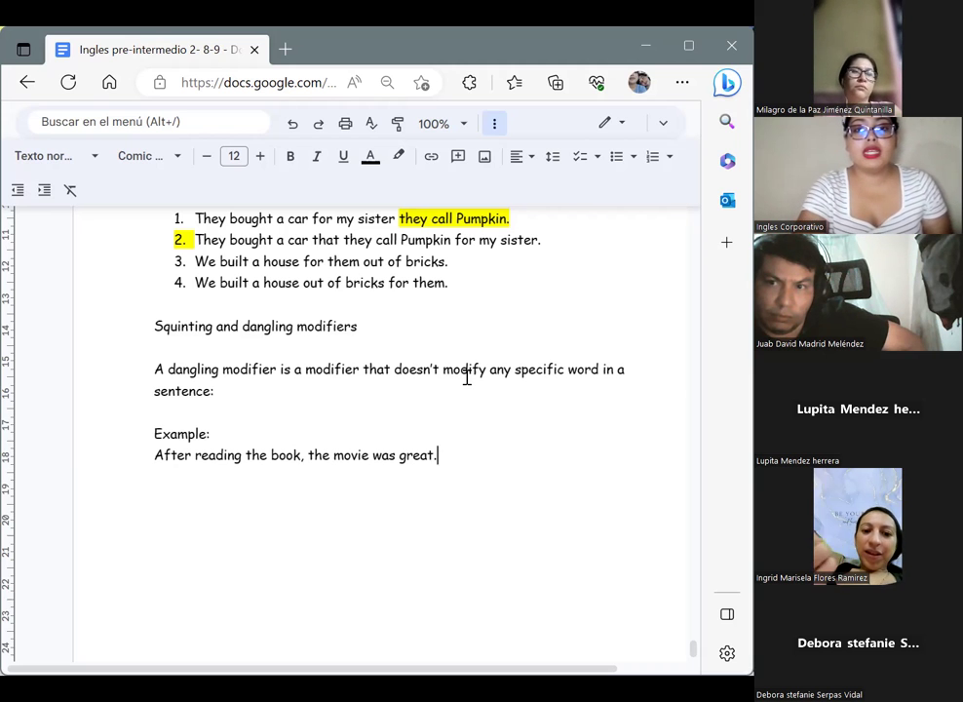
Step: Highlight 'the movie was great.' in yellow, then move below the first example
drag(474, 458, 307, 455)
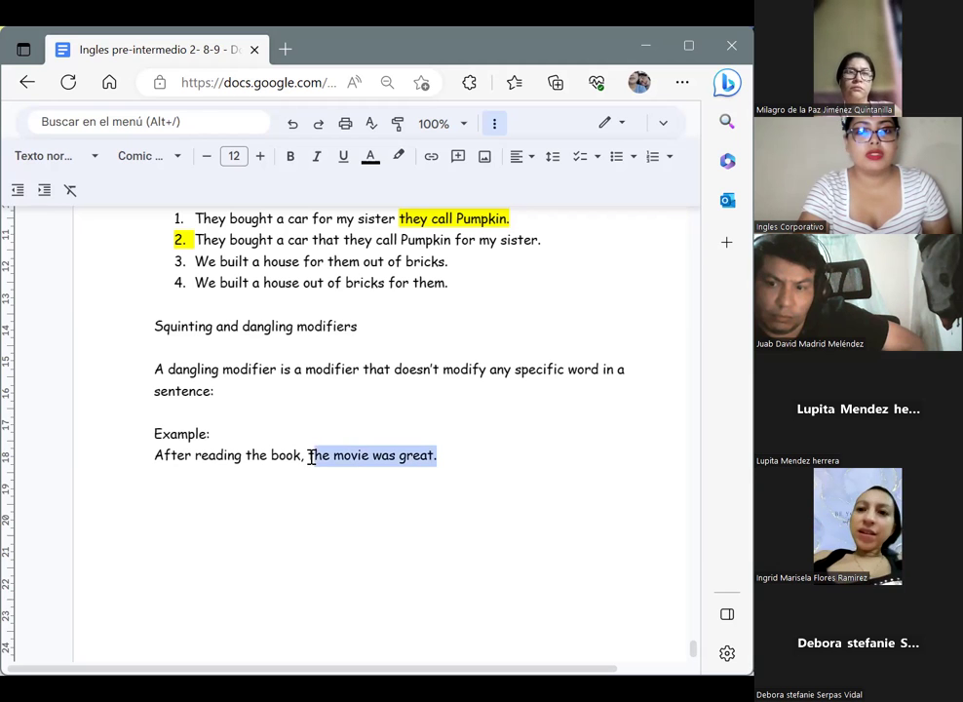
click(402, 164)
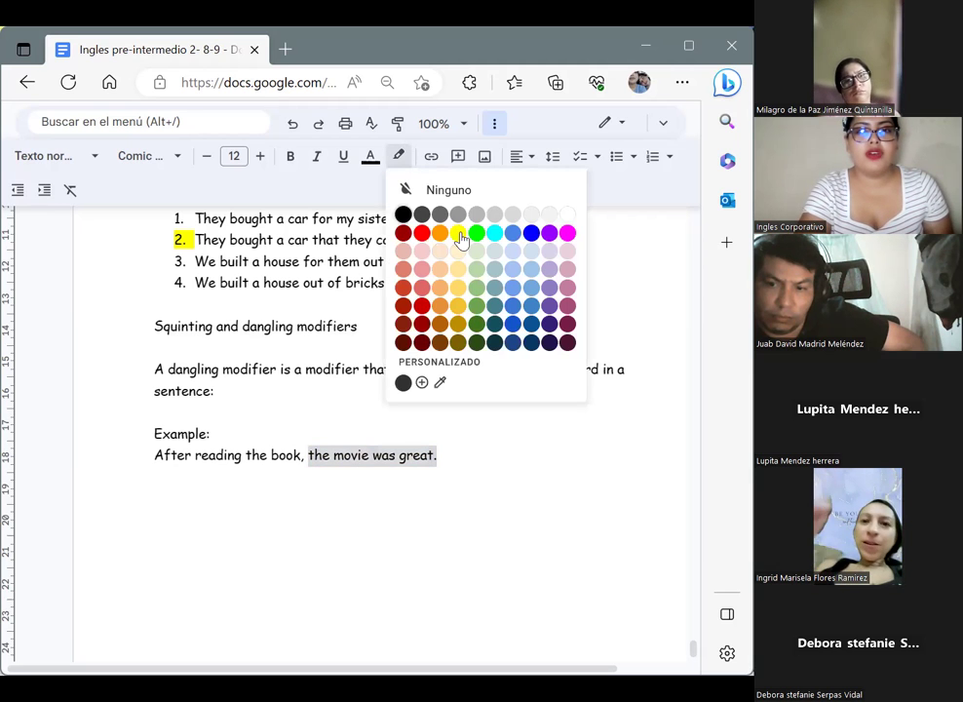
click(462, 240)
click(488, 442)
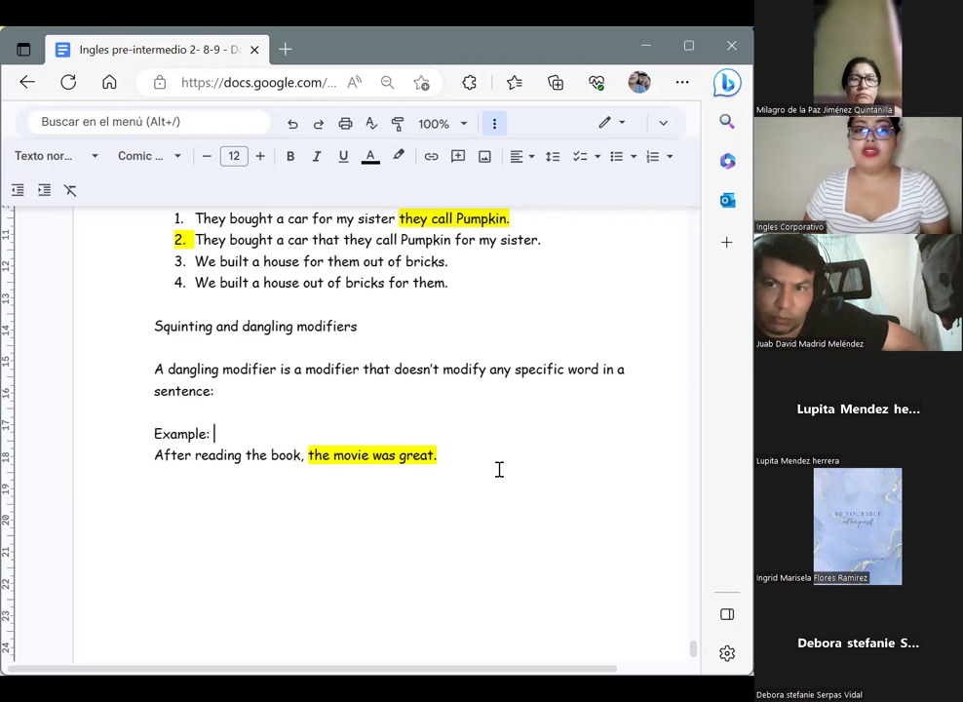
key(Down)
key(Down)
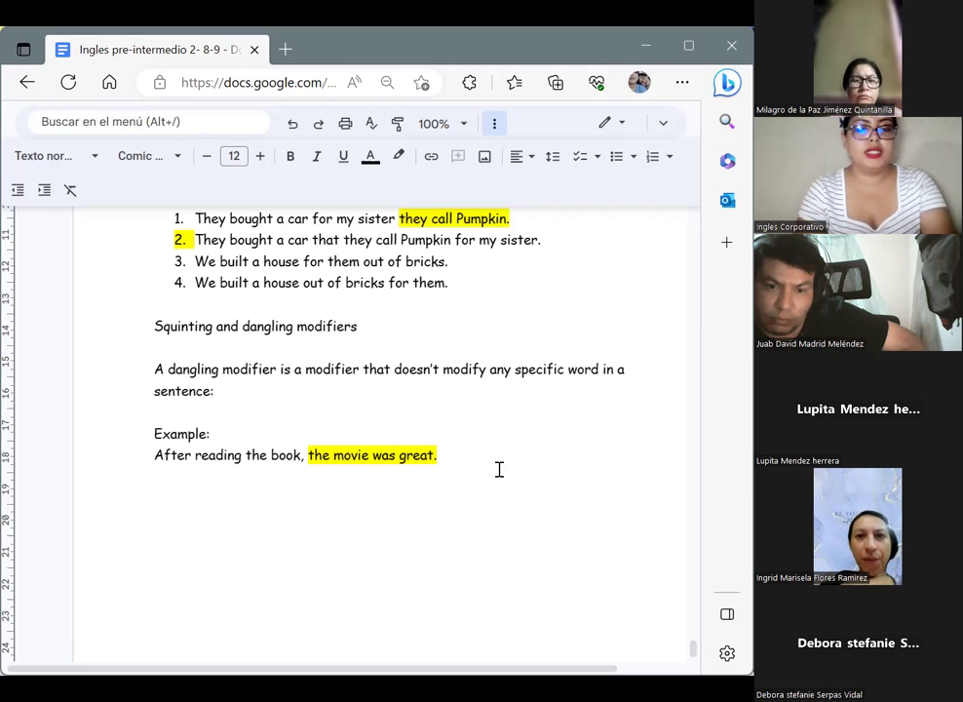
Step: Type the second example 'Before leaving, a squirrel crossed the sidewalk'
text(Befor)
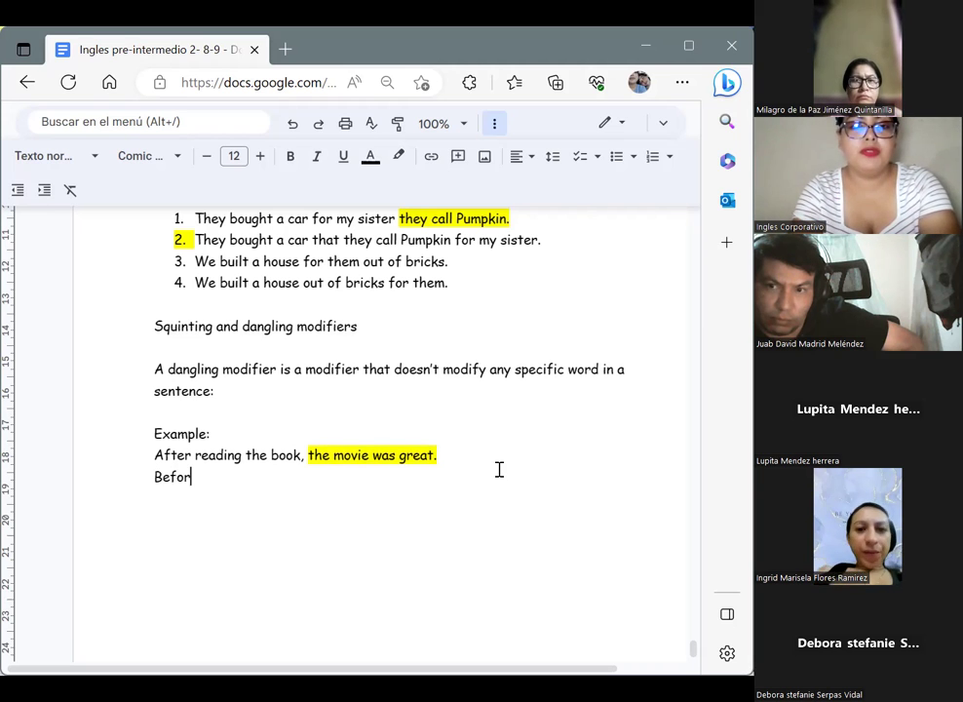
text(e le)
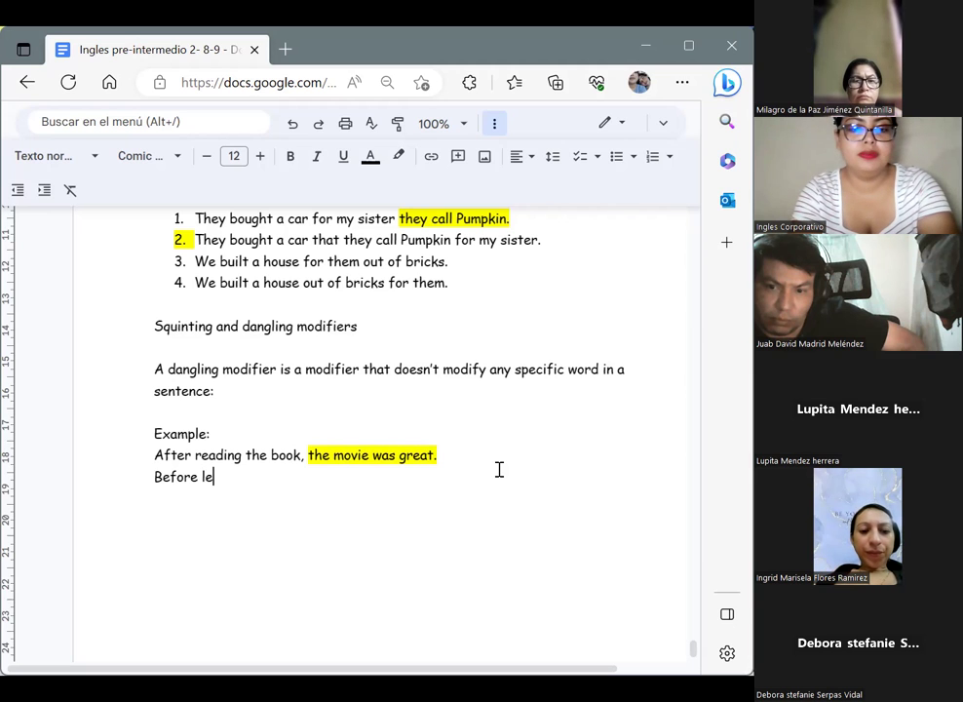
text(aving)
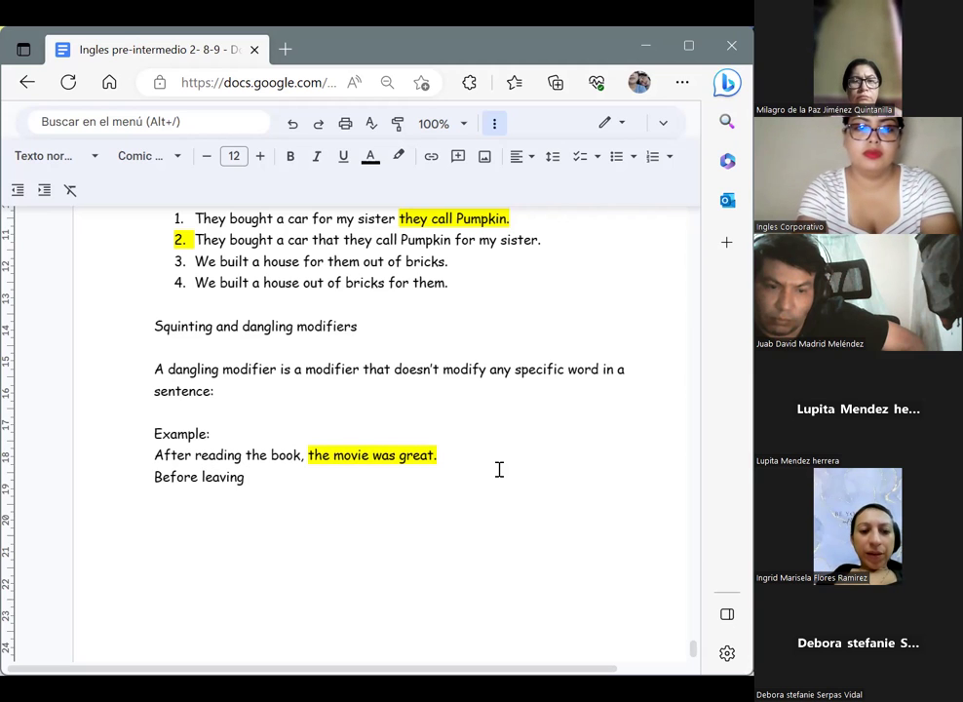
text(, a s)
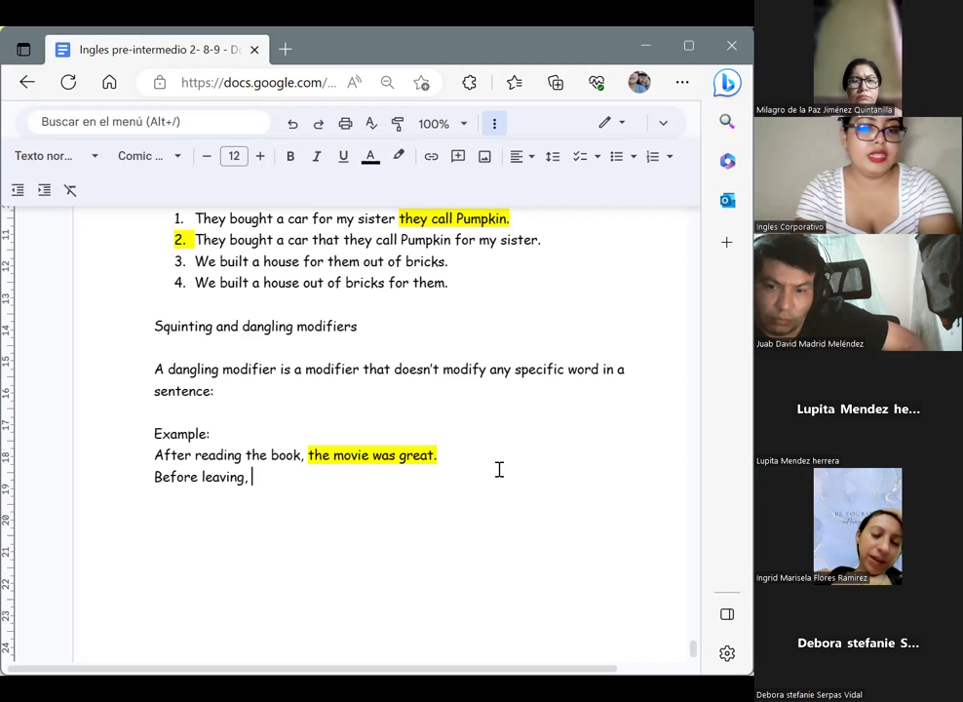
text(quirrel)
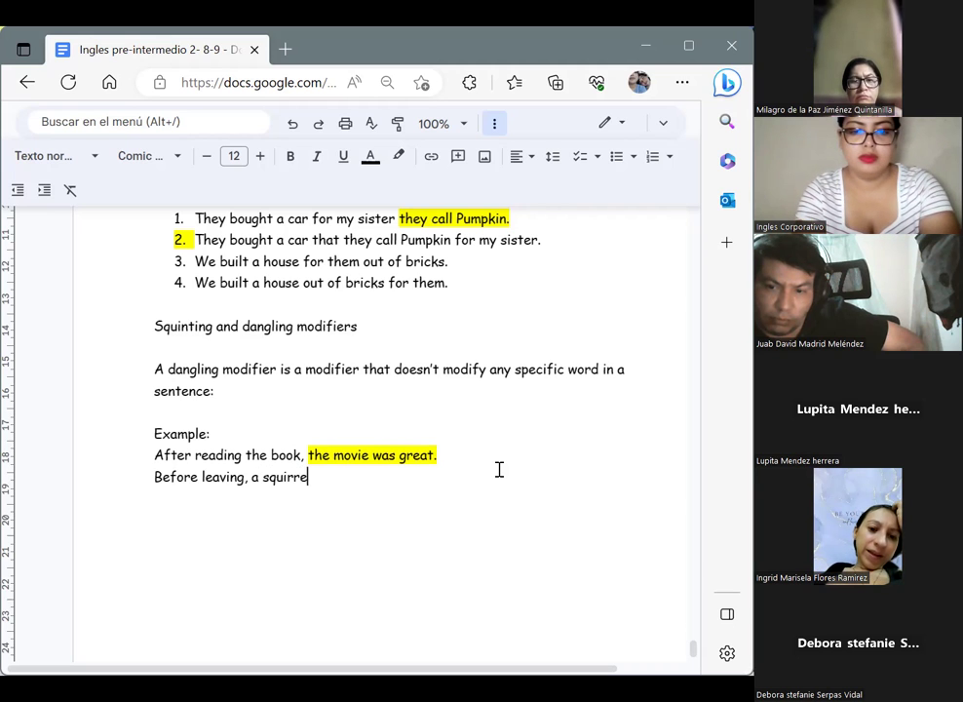
text( cros)
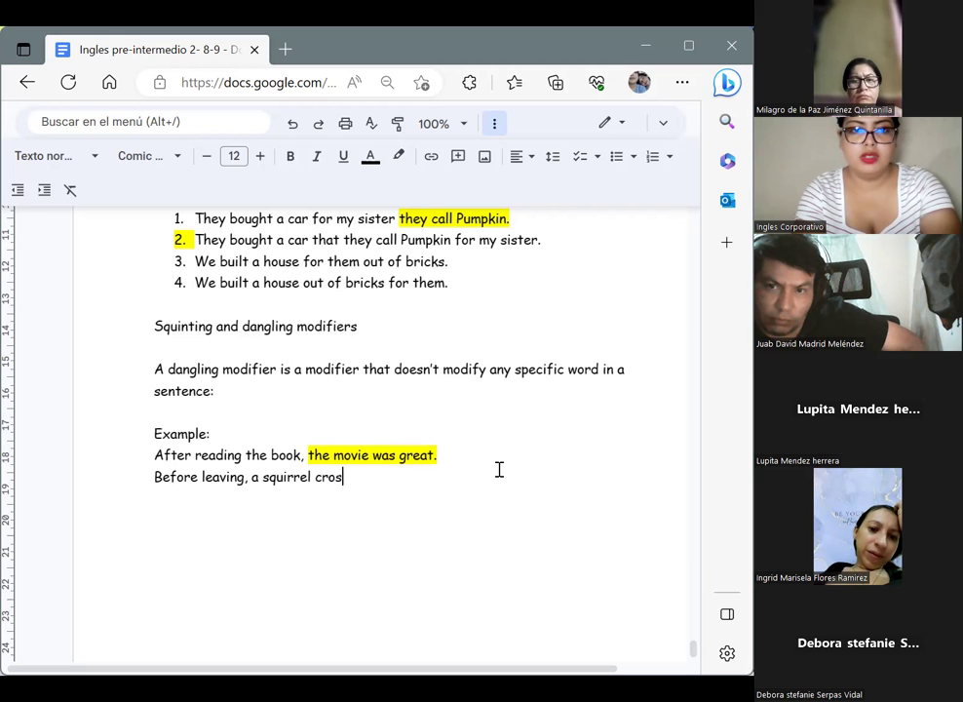
text(sed the si)
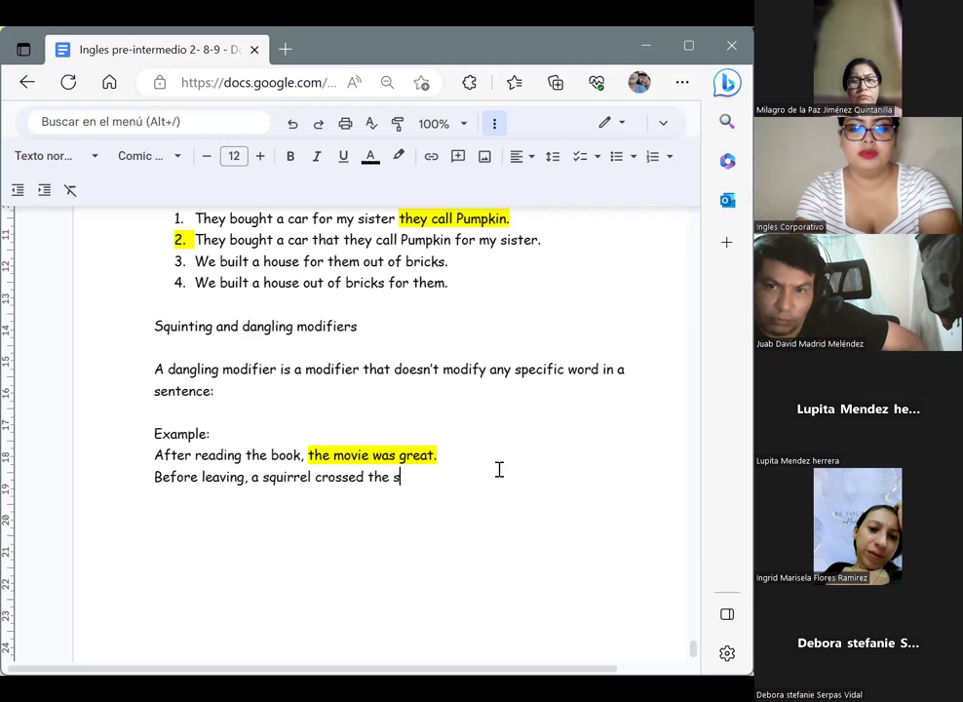
text(dewalk.)
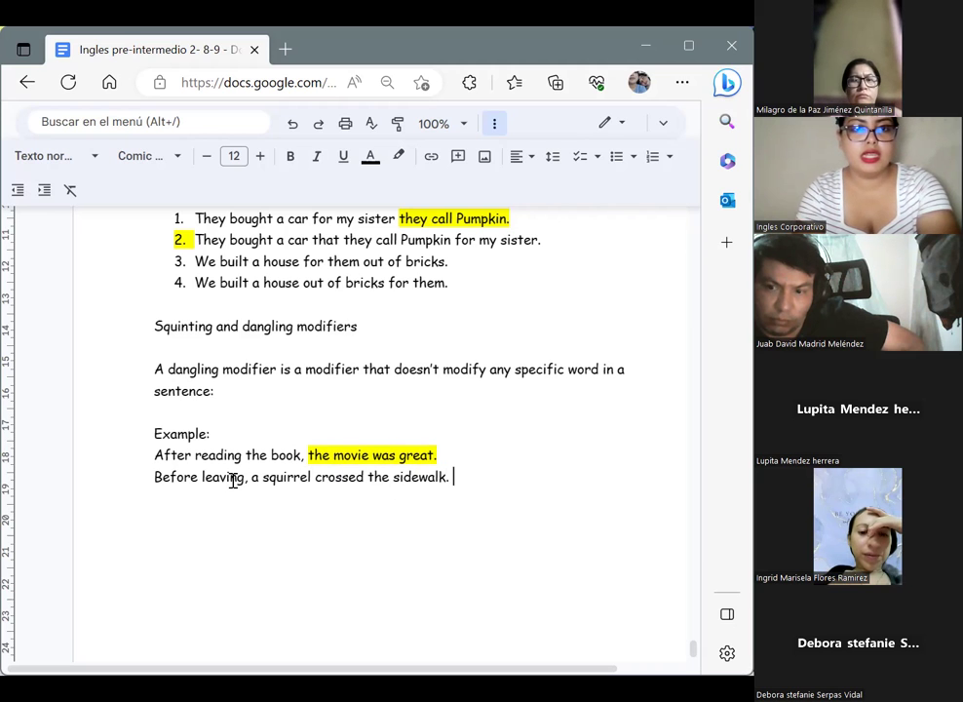
Step: Apply yellow highlight to 'Before leaving' in the squirrel sentence
click(247, 476)
shift+click(157, 477)
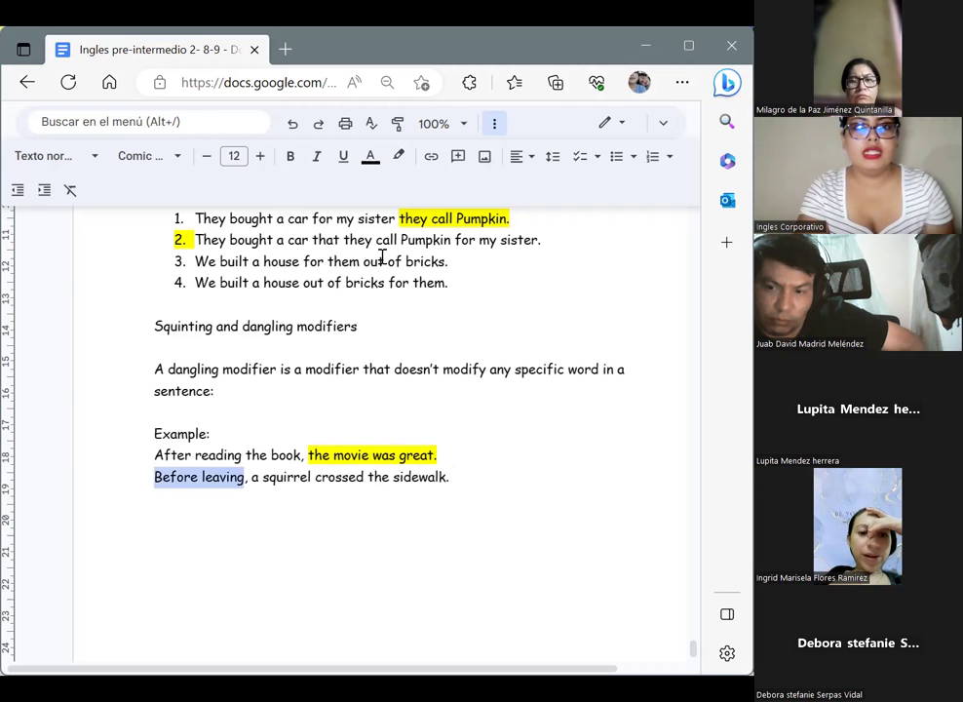
click(397, 160)
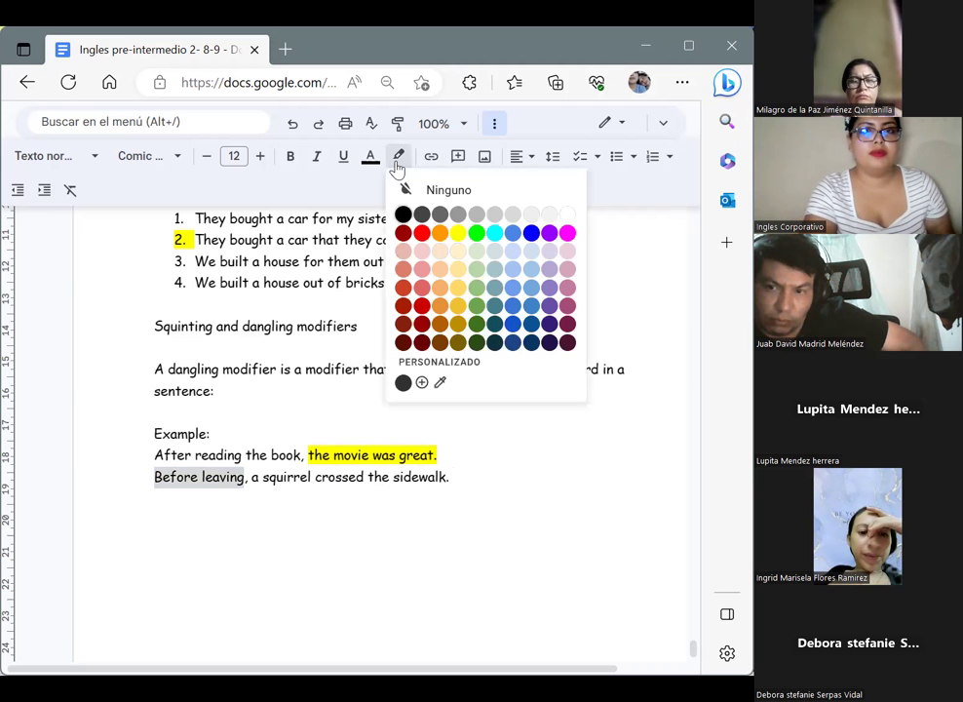
click(456, 234)
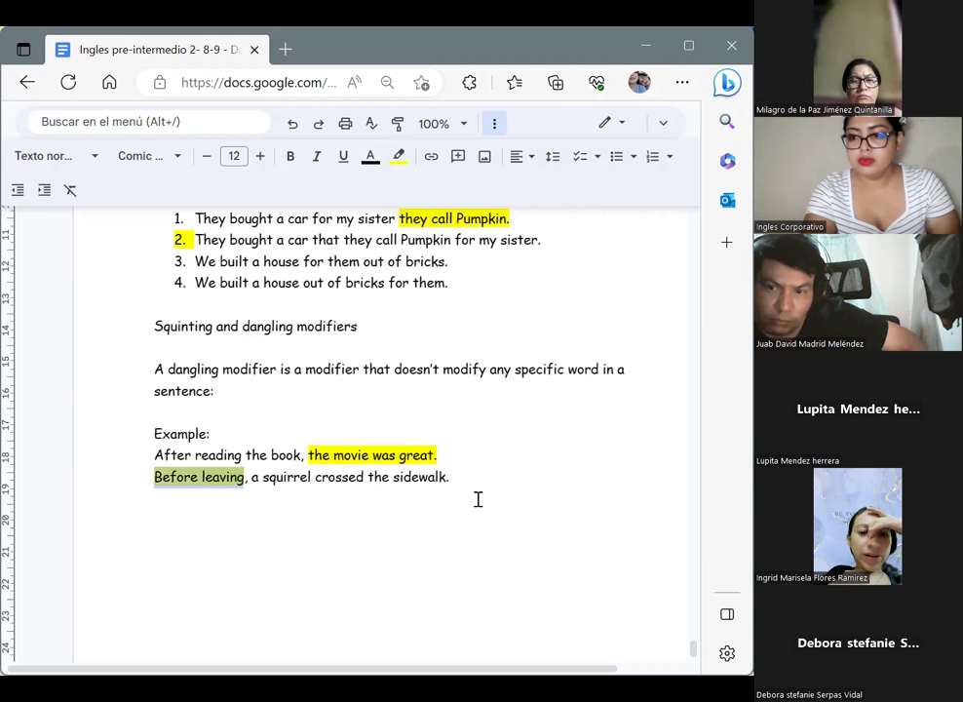
click(478, 499)
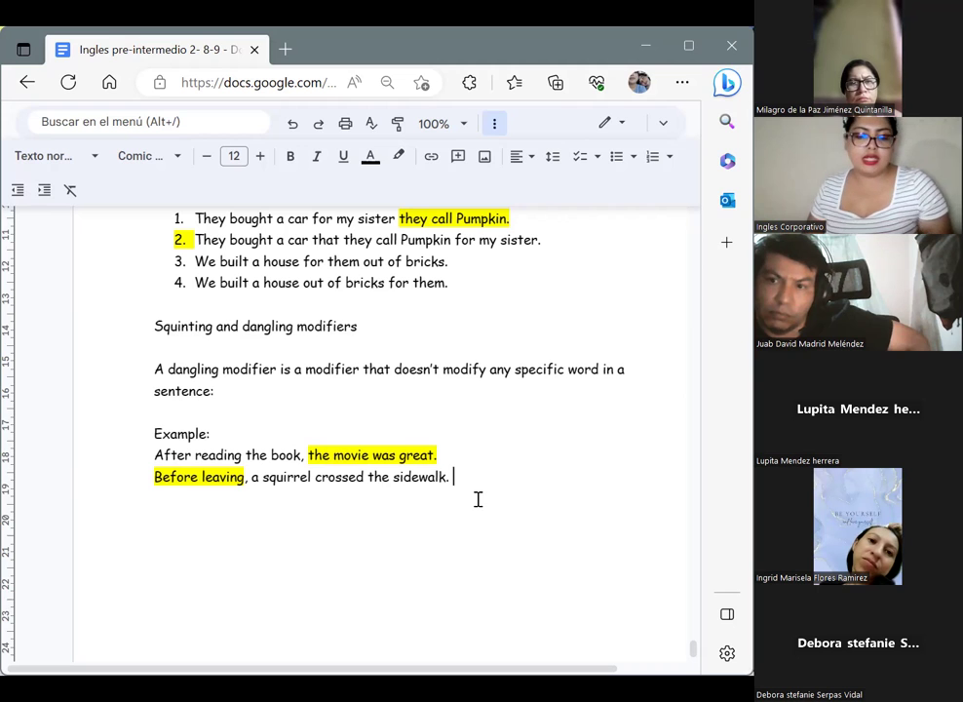
Step: On a new line, type the corrected 'After reading the book, I thought the movie was great.'
key(Return)
key(Return)
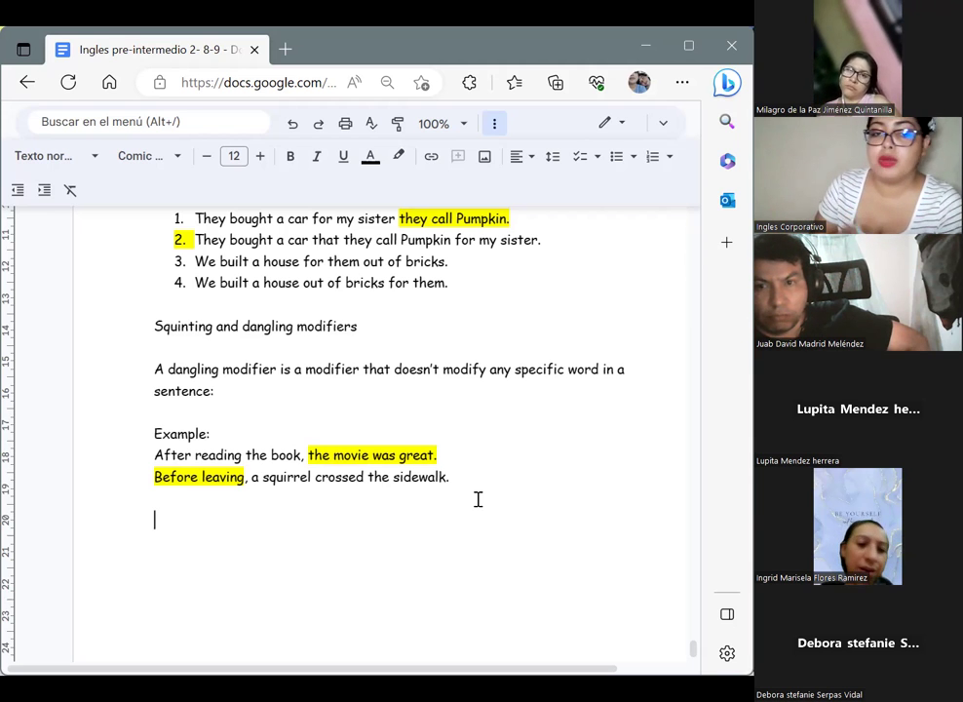
text(After readin)
text(g the book, I t)
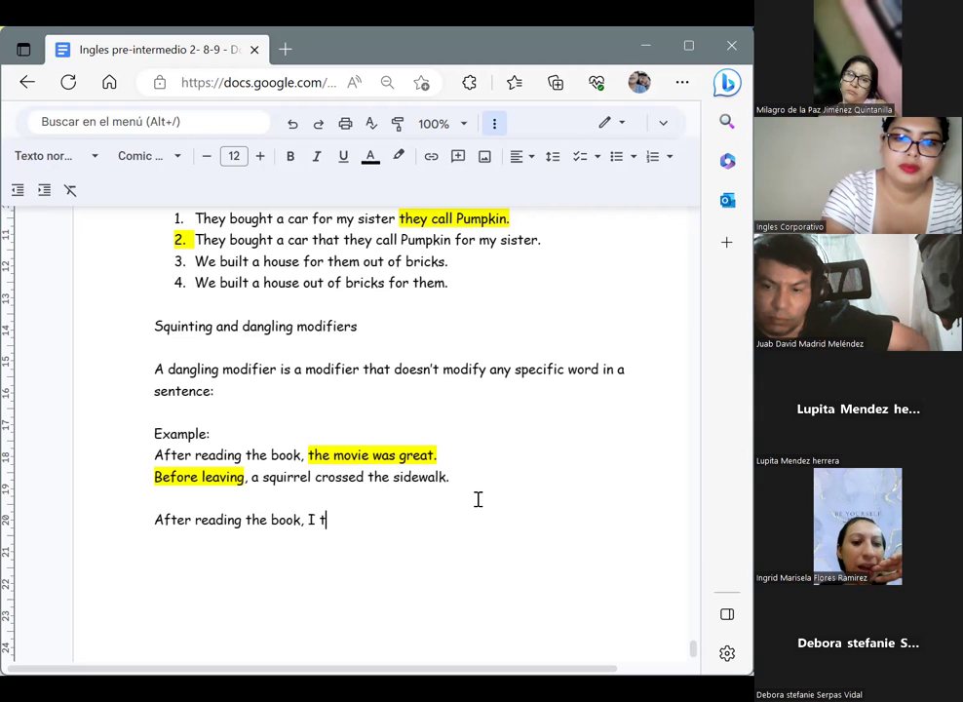
text( ho)
text(gh)
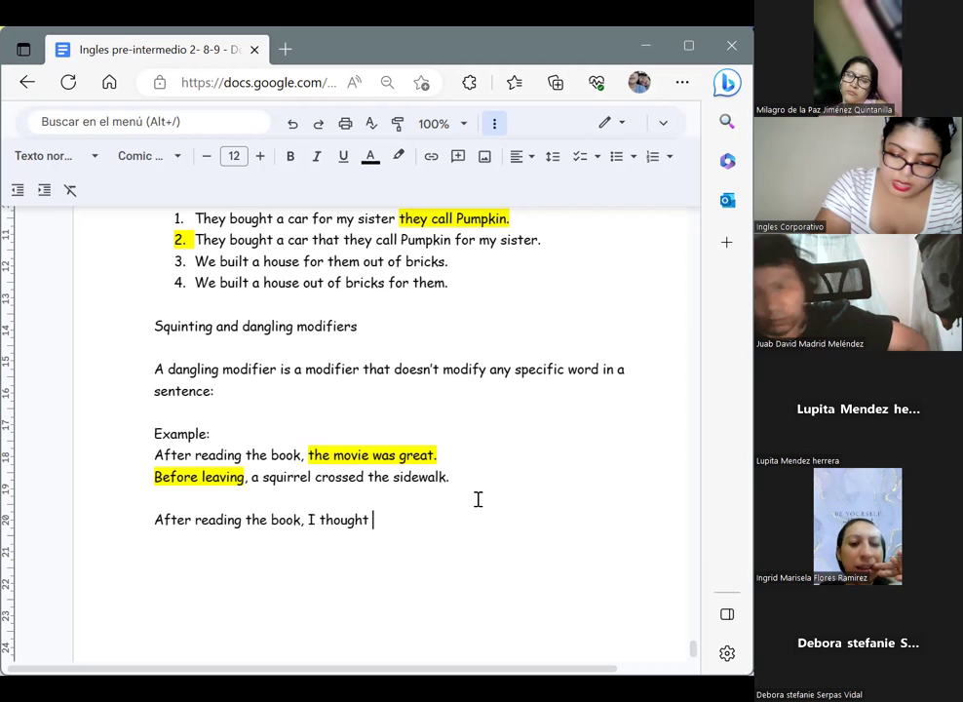
text(the )
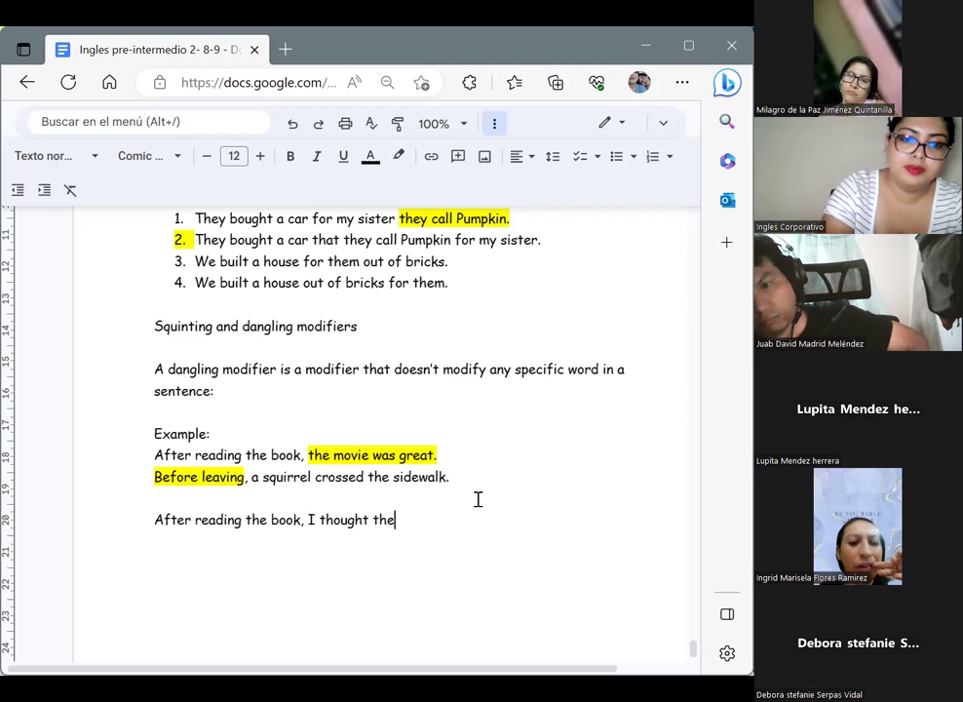
text(movie w)
text(movie )
text(was)
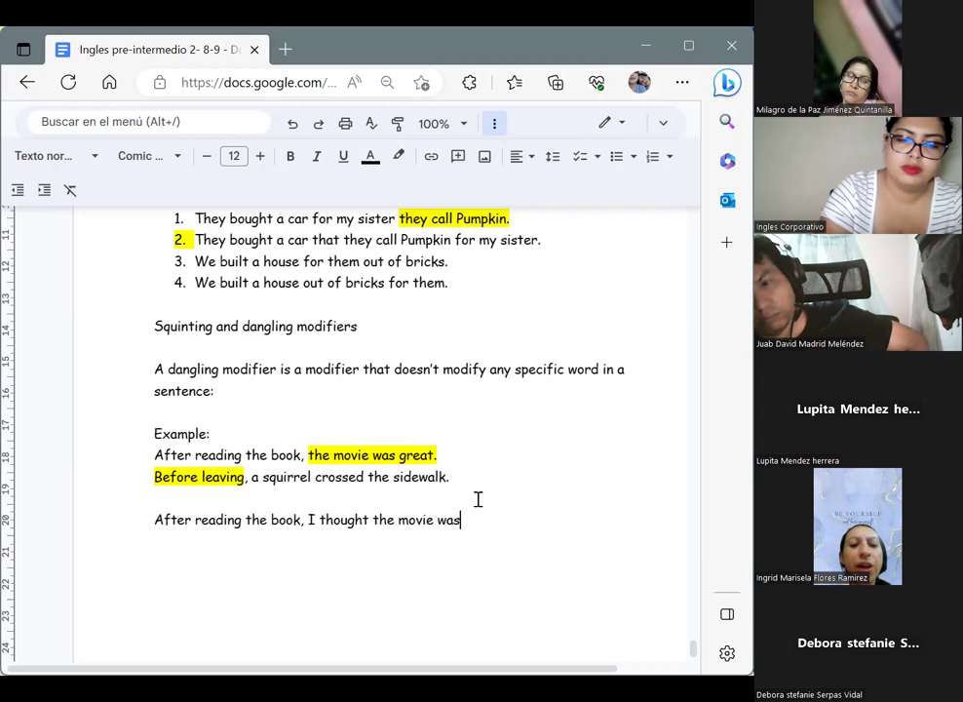
text(great)
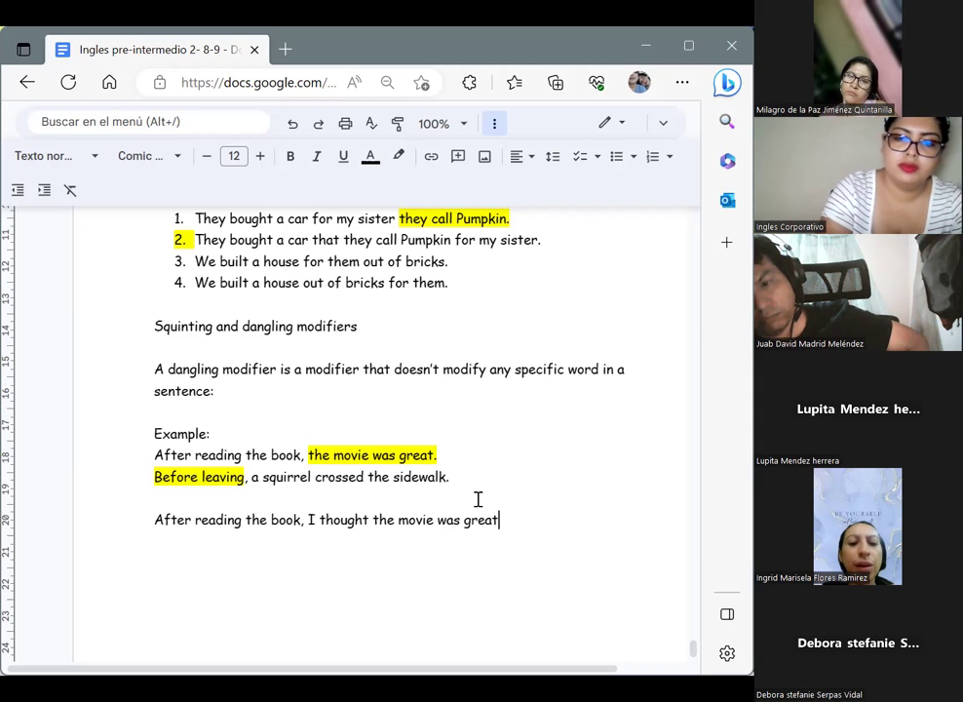